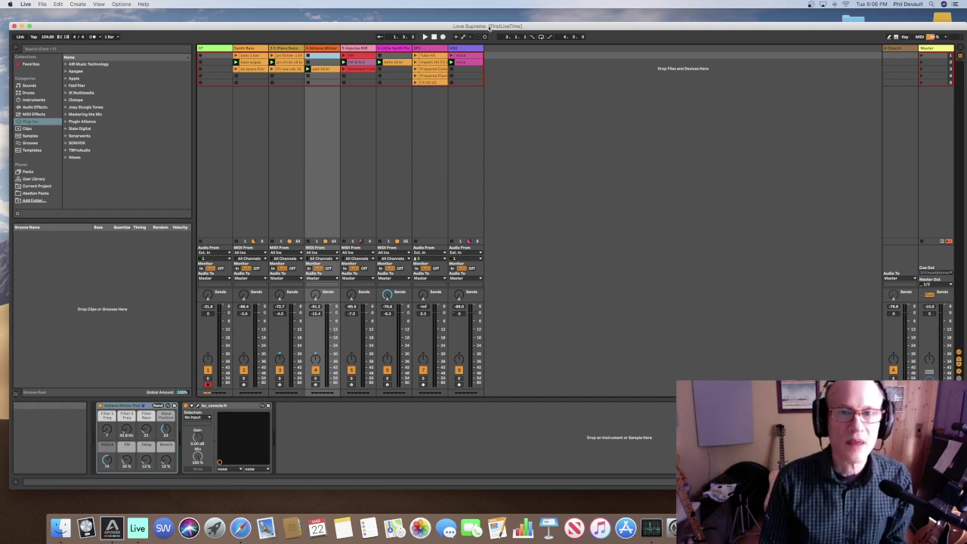
# Switch to Activity Monitor and enlarge its process list window
pyautogui.moveTo(632, 26); pyautogui.dragTo(632, 25)
pyautogui.click(651, 528)
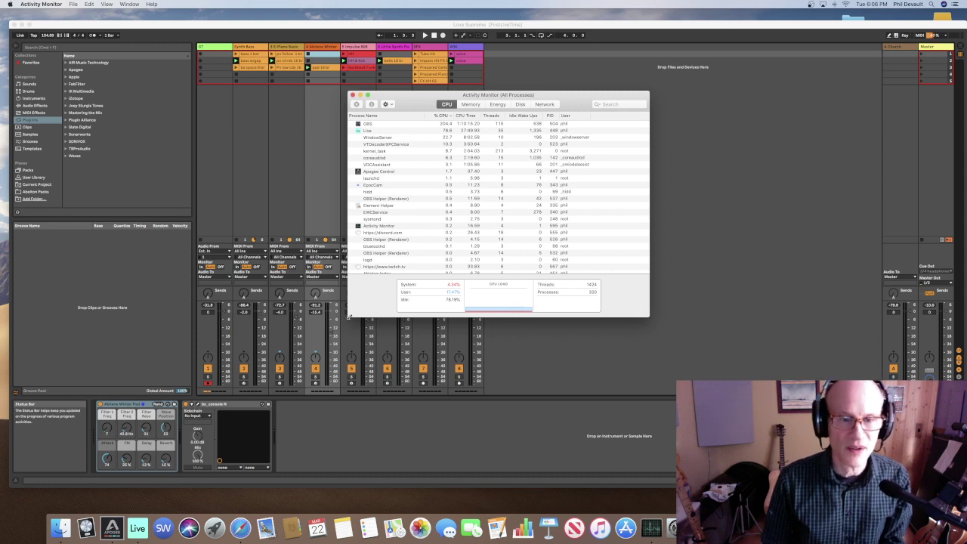
pyautogui.moveTo(347, 317); pyautogui.dragTo(319, 353)
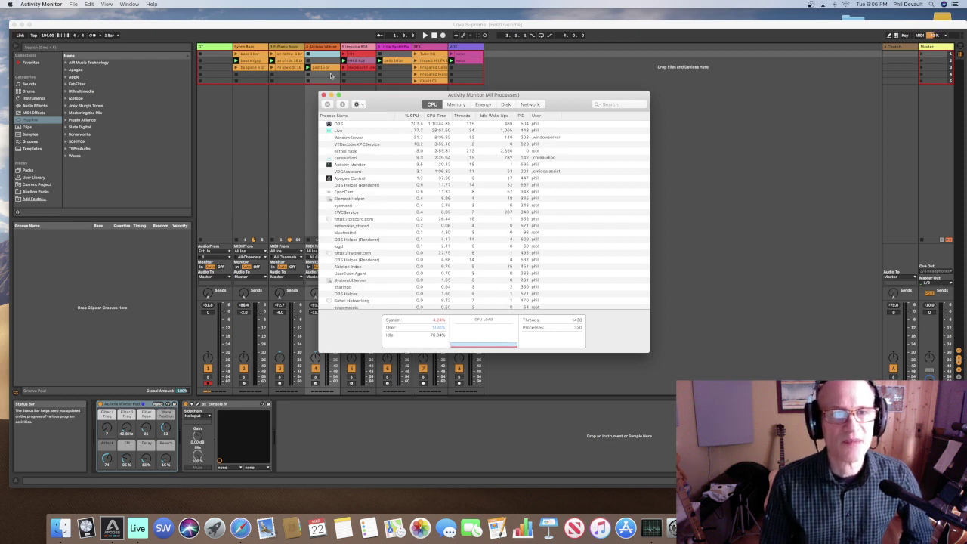
# Show the per-core CPU Usage window and place it over the empty area of the Live session view
pyautogui.click(130, 3)
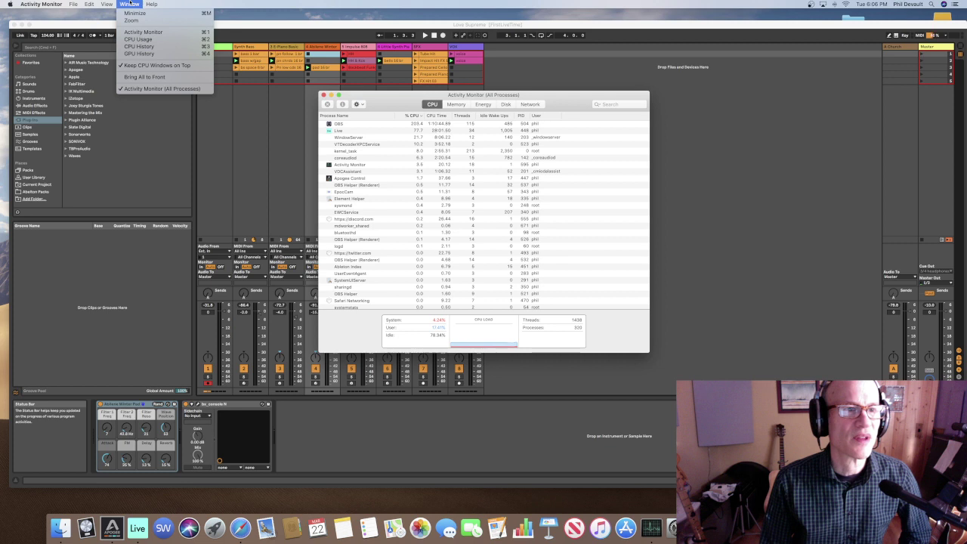
pyautogui.click(147, 39)
pyautogui.moveTo(375, 175); pyautogui.dragTo(817, 141)
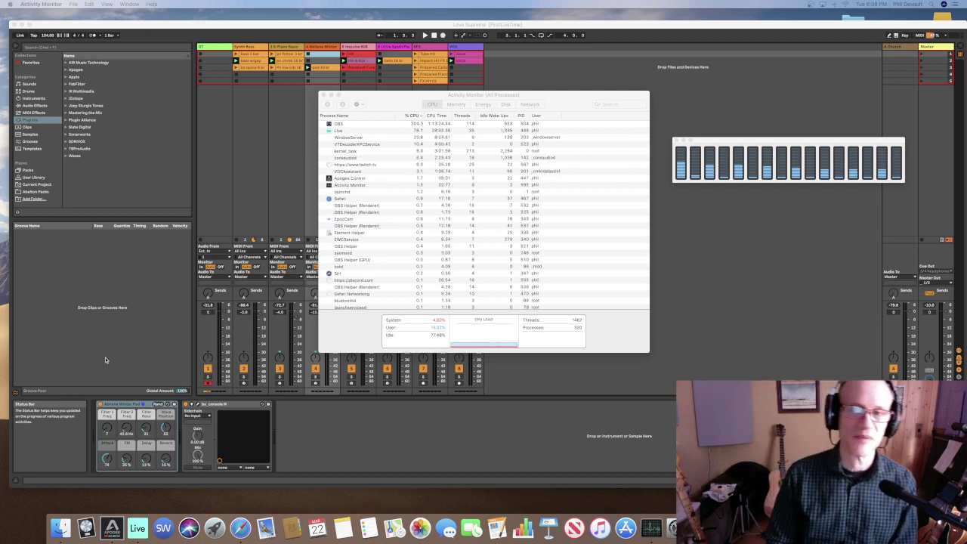
# Minimize the process list while the Live set plays, restore it to check the CPU usage, and return to Live
pyautogui.click(364, 99)
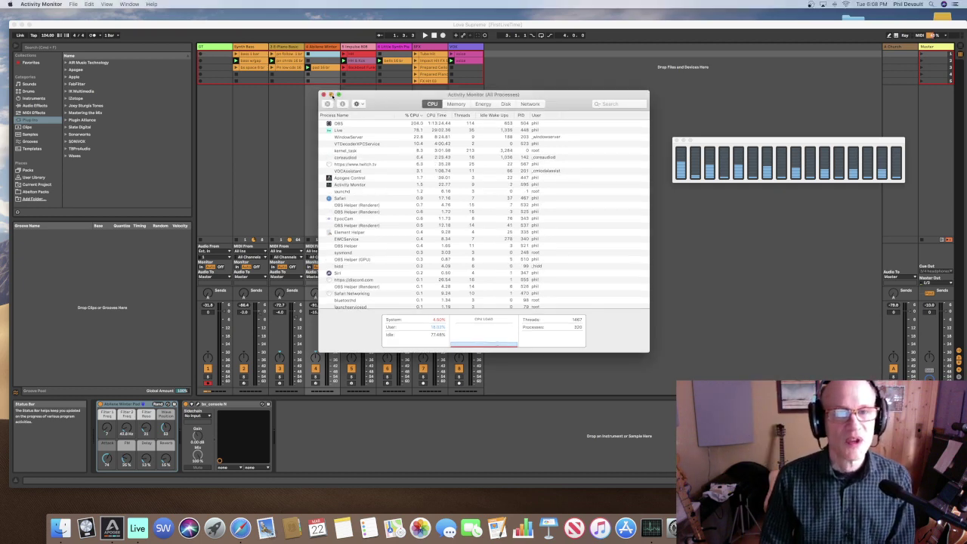
pyautogui.click(333, 95)
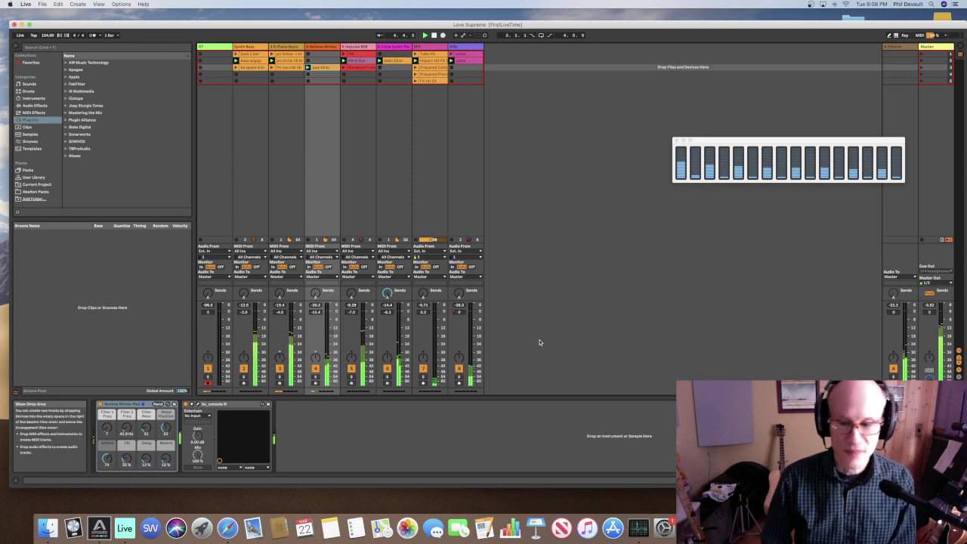
pyautogui.click(641, 529)
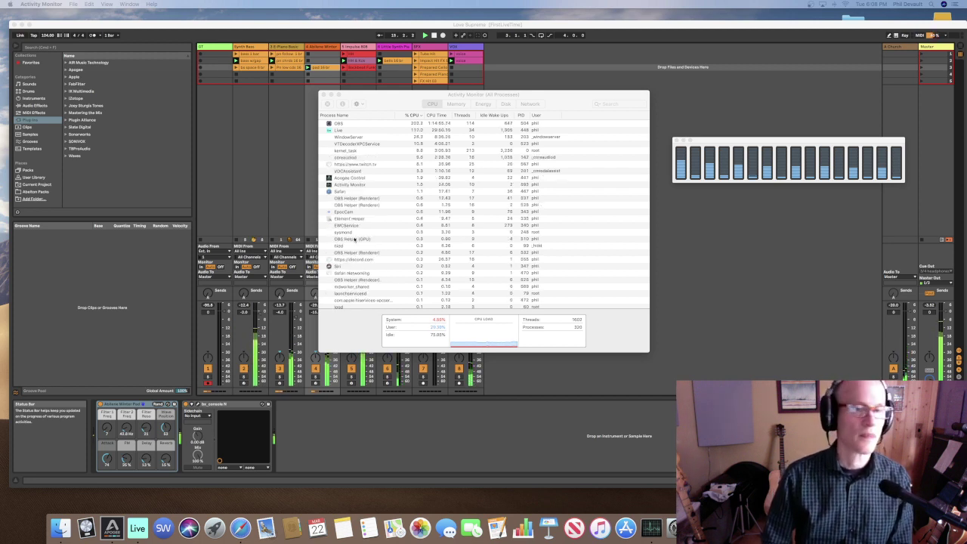
pyautogui.click(706, 221)
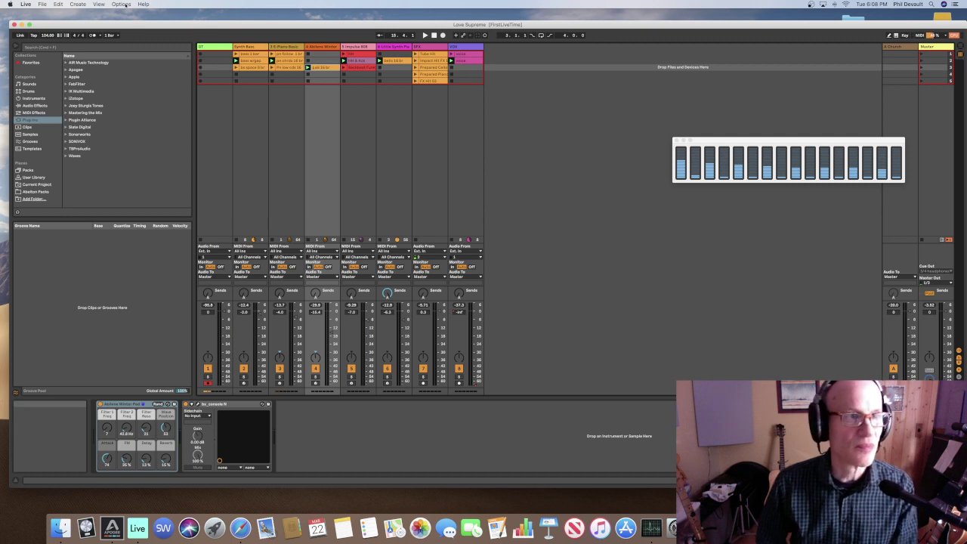
# Save a copy of the Live set as "Love Supreme 2022-03-22" in the FirstLiveTime Project folder
pyautogui.click(42, 4)
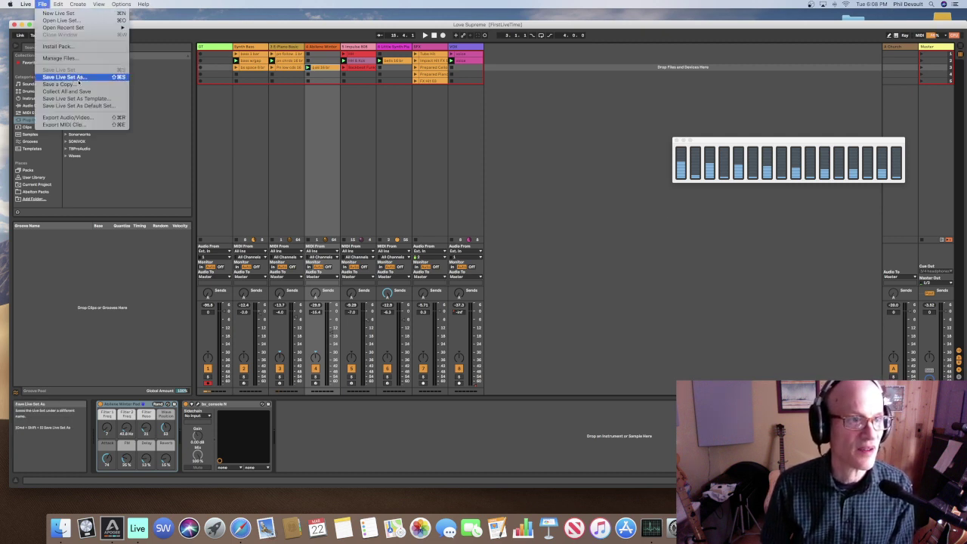
pyautogui.click(68, 84)
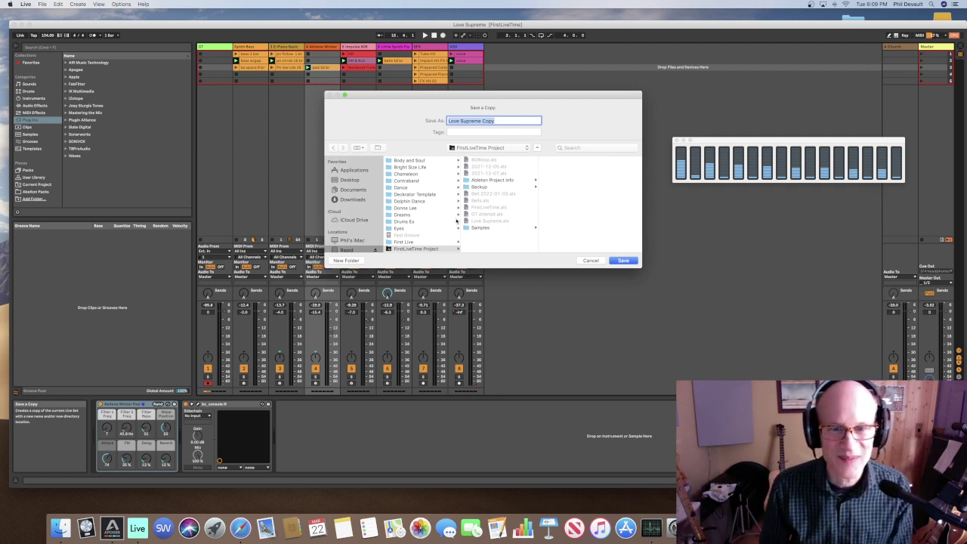
pyautogui.scroll(5, 454, 219)
pyautogui.scroll(-10, 452, 216)
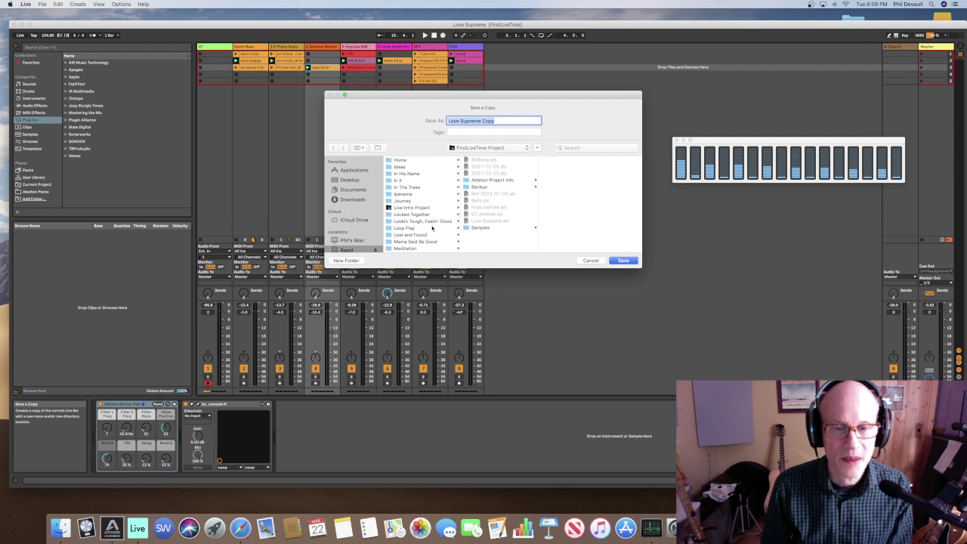
pyautogui.scroll(-5, 433, 228)
pyautogui.scroll(15, 433, 227)
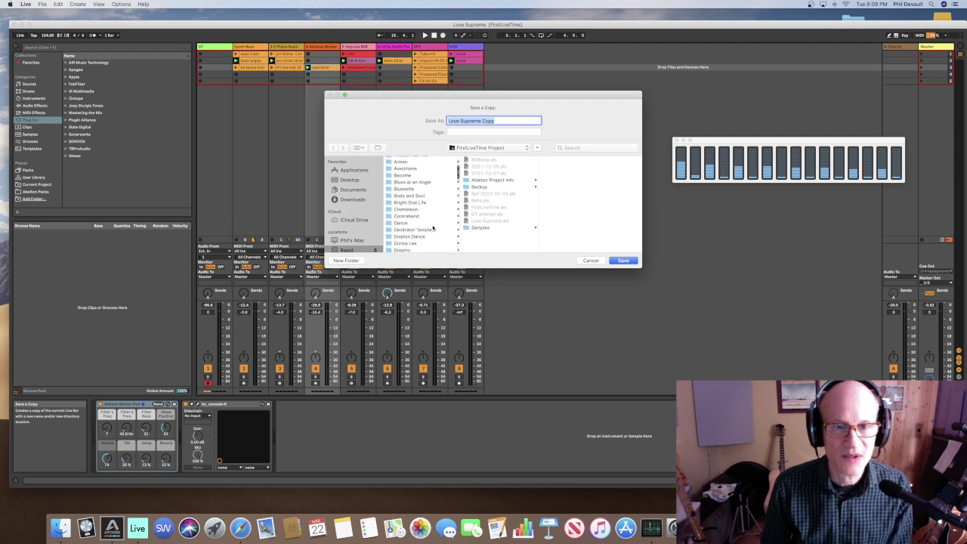
pyautogui.scroll(-5, 433, 227)
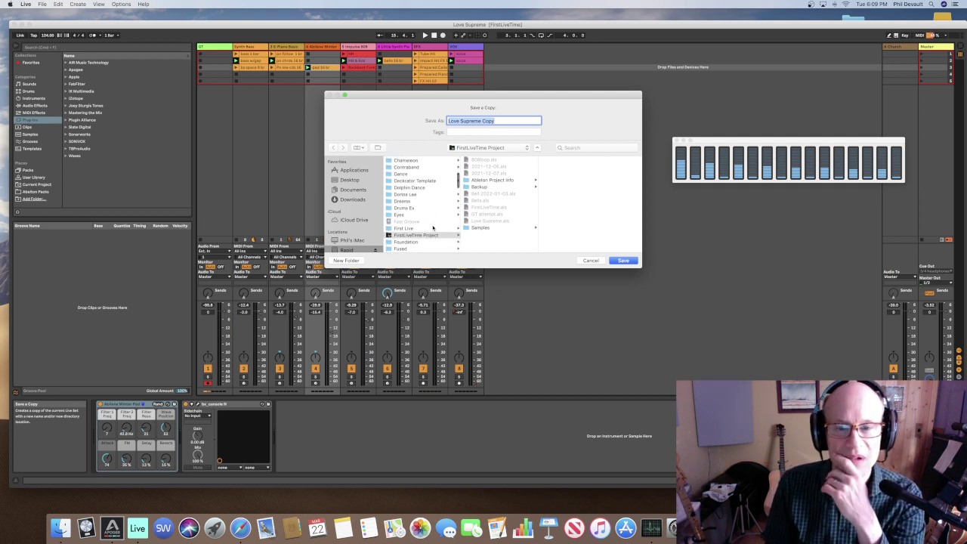
pyautogui.scroll(-1, 432, 227)
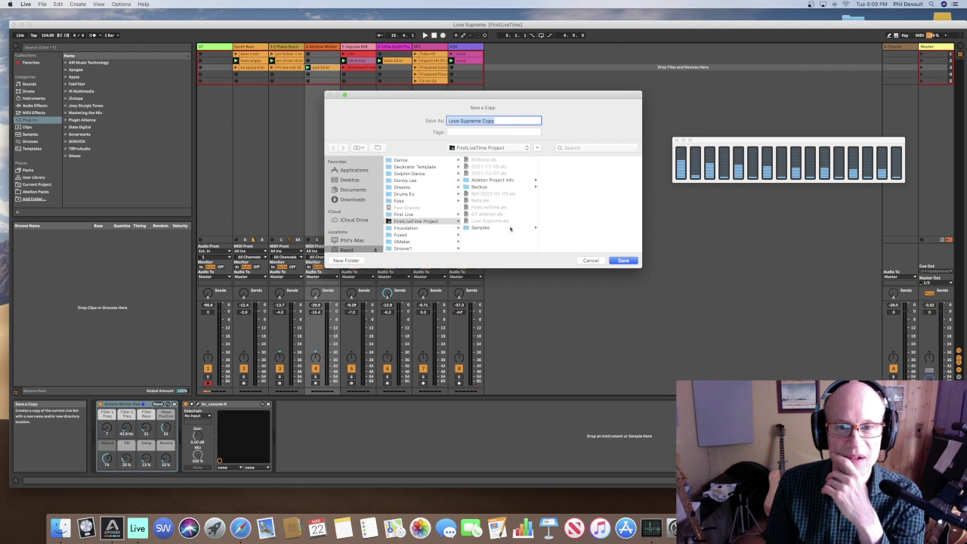
pyautogui.moveTo(496, 121); pyautogui.dragTo(483, 121)
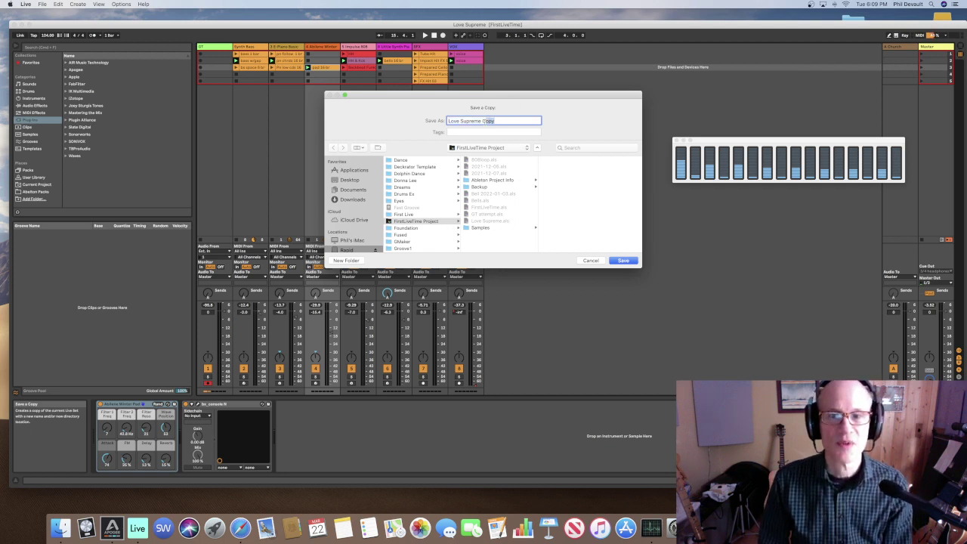
pyautogui.write('2022-03-22')
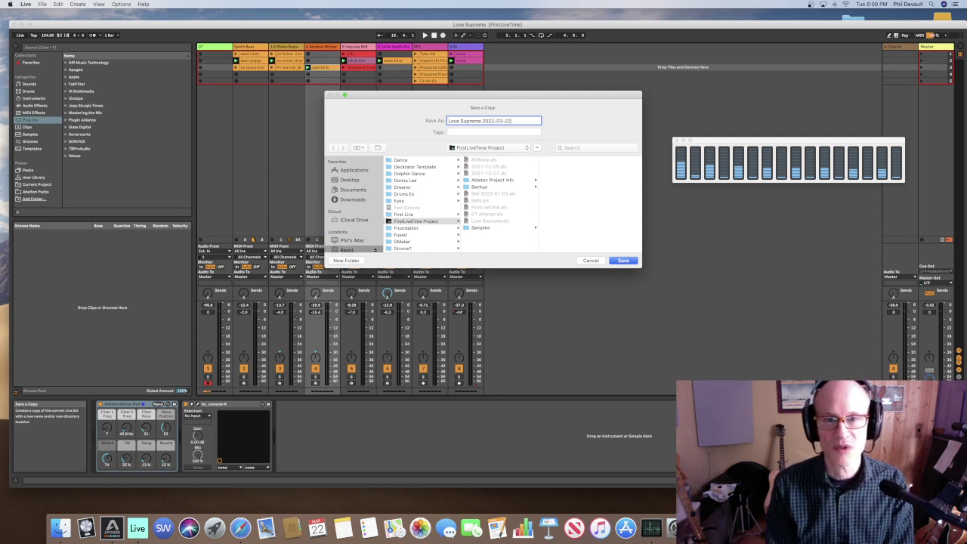
pyautogui.click(635, 262)
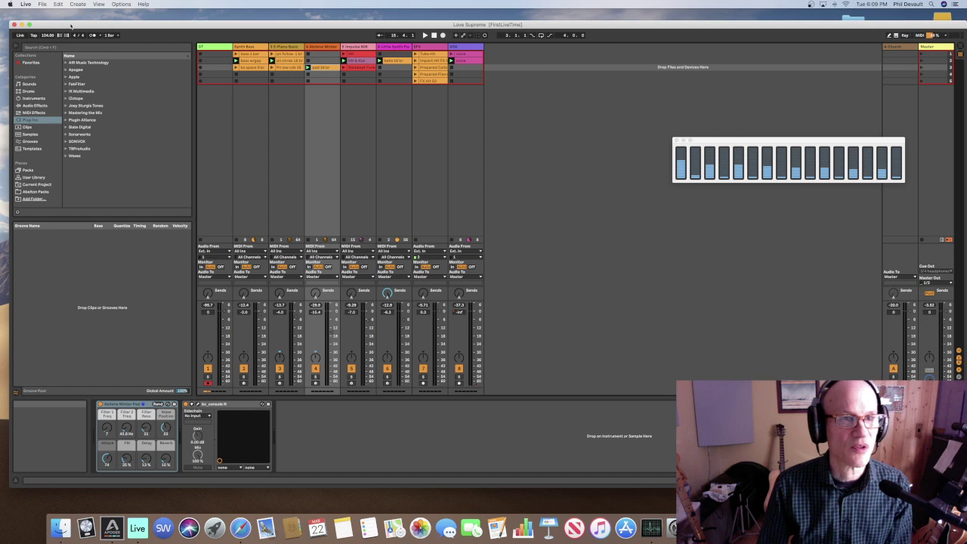
# Close the original Love Supreme set and start Live again with an untitled set
pyautogui.moveTo(72, 27)
pyautogui.mouseDown()
pyautogui.moveTo(48, 25)
pyautogui.moveTo(69, 24)
pyautogui.mouseUp()
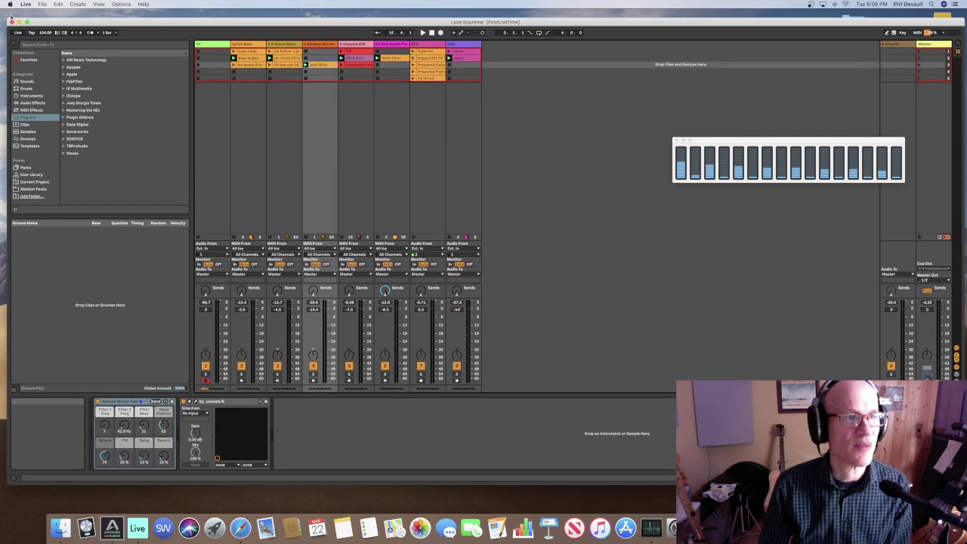
pyautogui.click(43, 4)
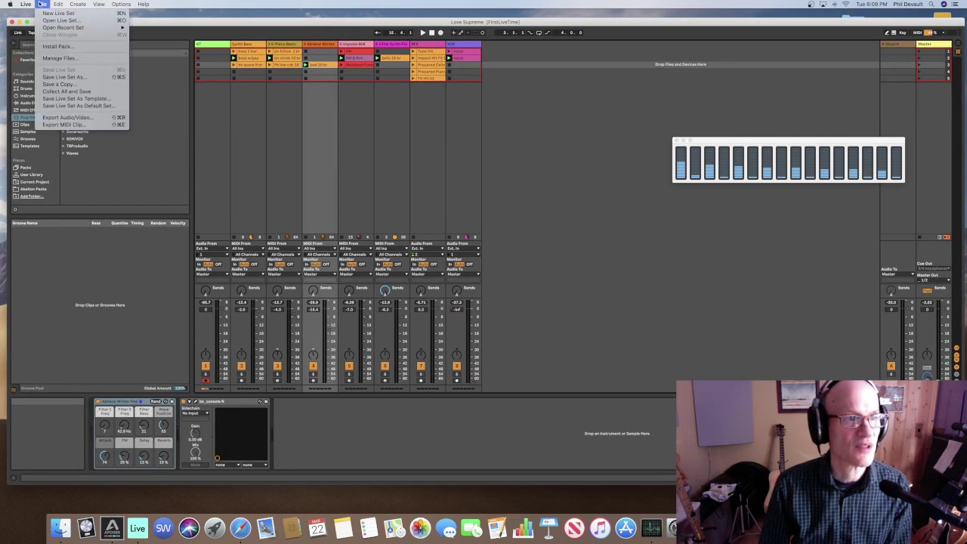
pyautogui.click(139, 25)
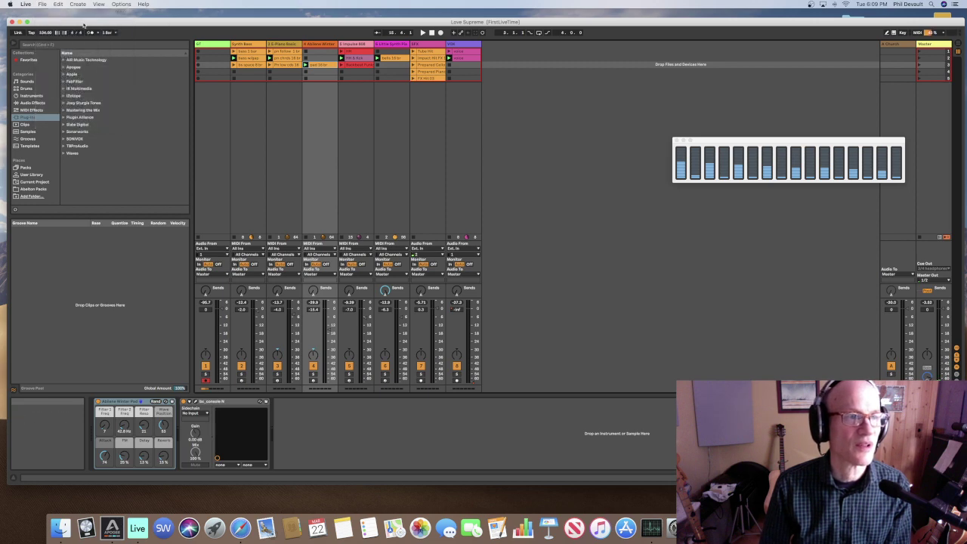
pyautogui.click(11, 22)
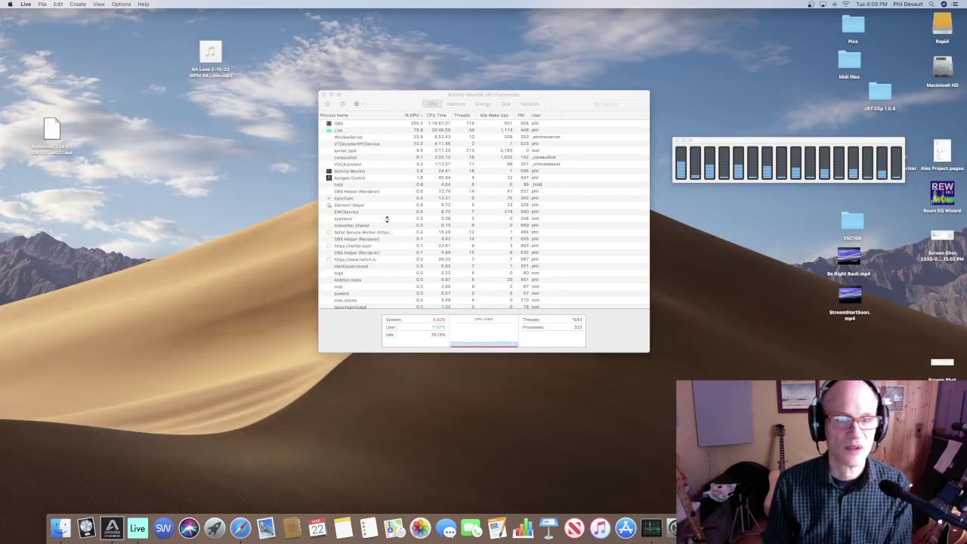
pyautogui.click(137, 527)
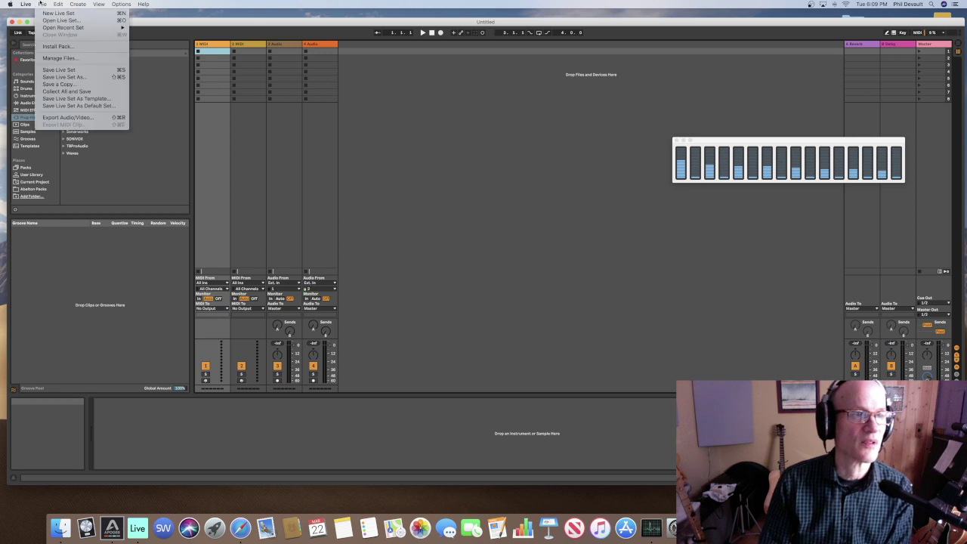
# Open the Live set "Love Supreme 2022-03-22.als" from the FirstLiveTime Project folder
pyautogui.click(41, 4)
pyautogui.click(41, 4)
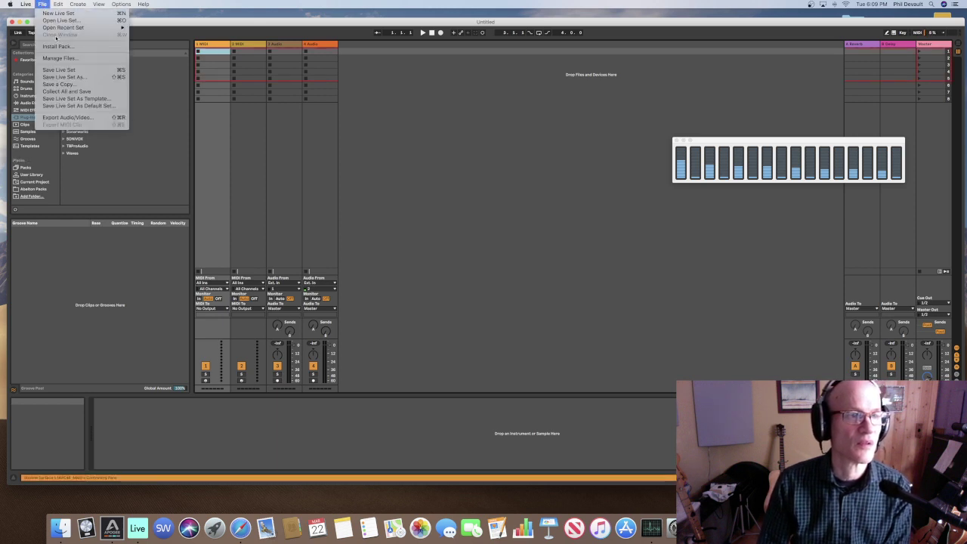
pyautogui.moveTo(55, 29)
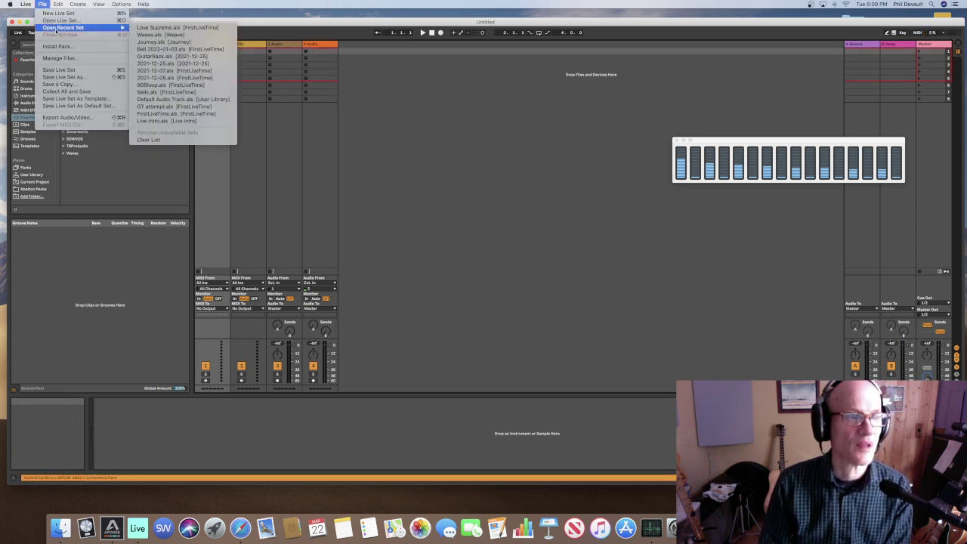
pyautogui.click(59, 20)
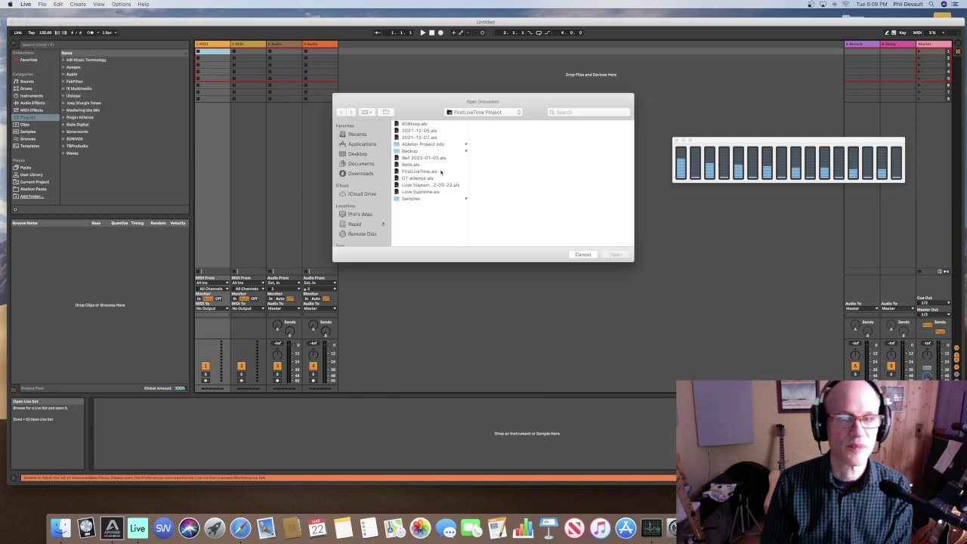
pyautogui.click(460, 185)
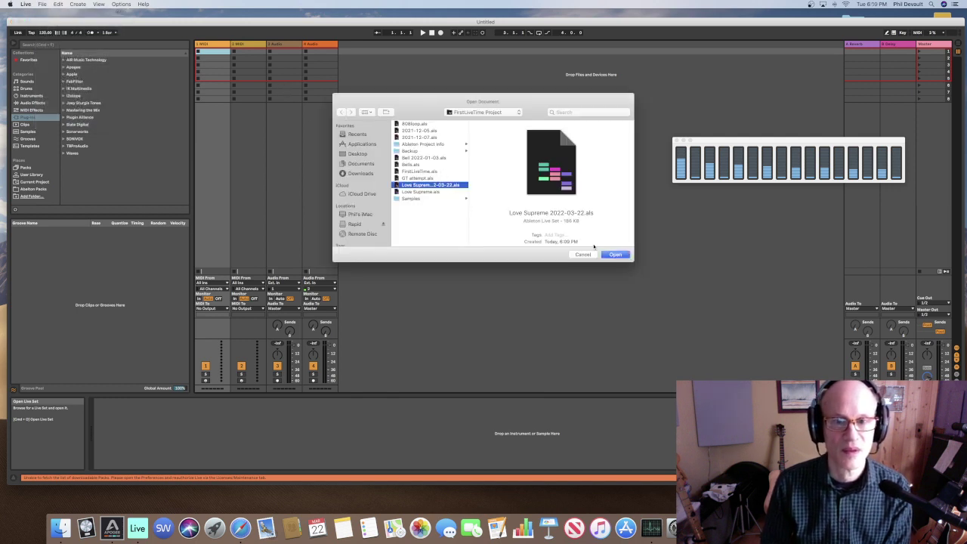
pyautogui.click(616, 255)
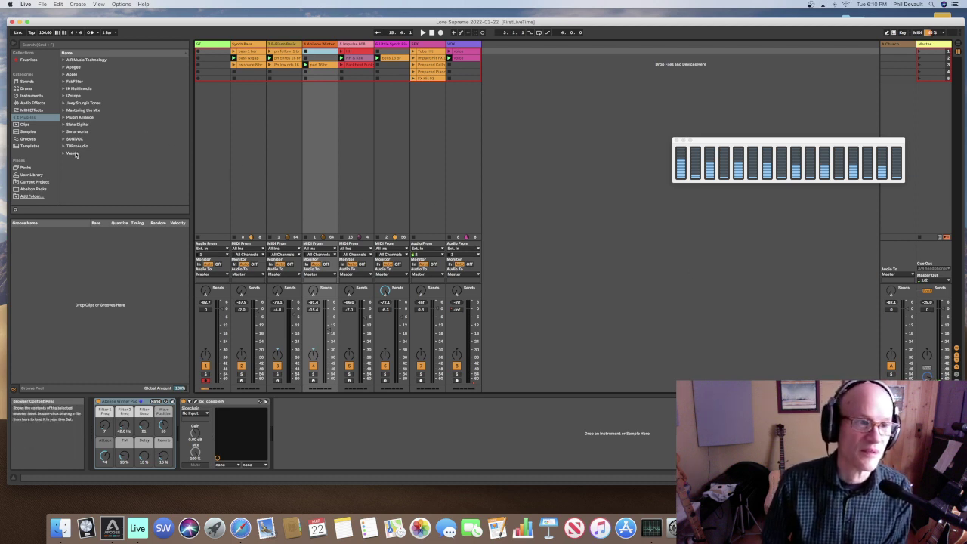
# Expand the Plugin Alliance folder among the plug-ins and look through the available plug-ins
pyautogui.click(66, 118)
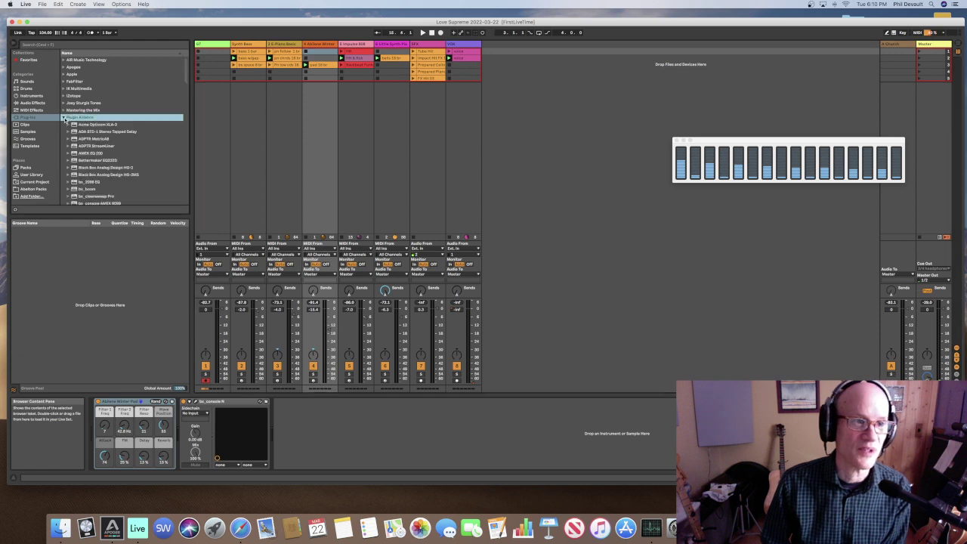
pyautogui.scroll(-10, 141, 134)
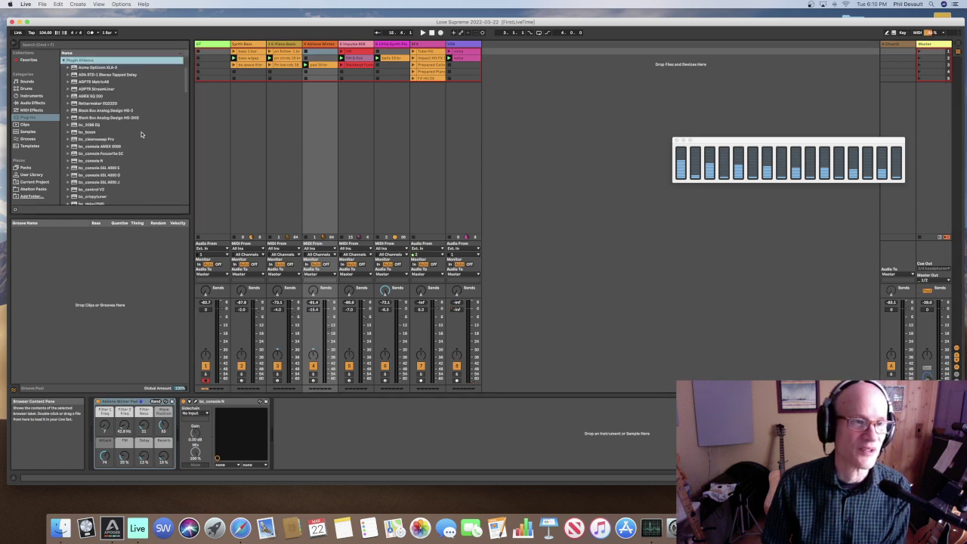
pyautogui.scroll(-10, 141, 135)
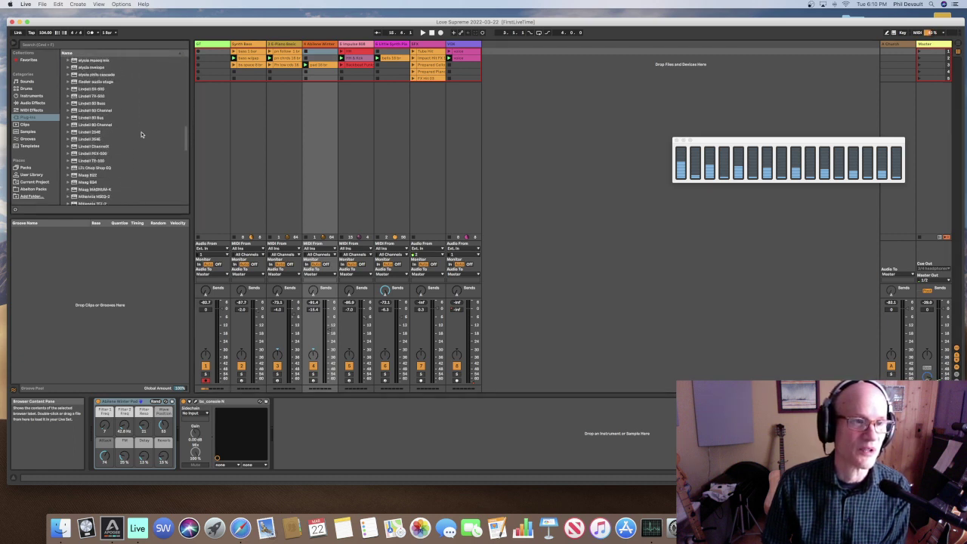
pyautogui.scroll(15, 142, 135)
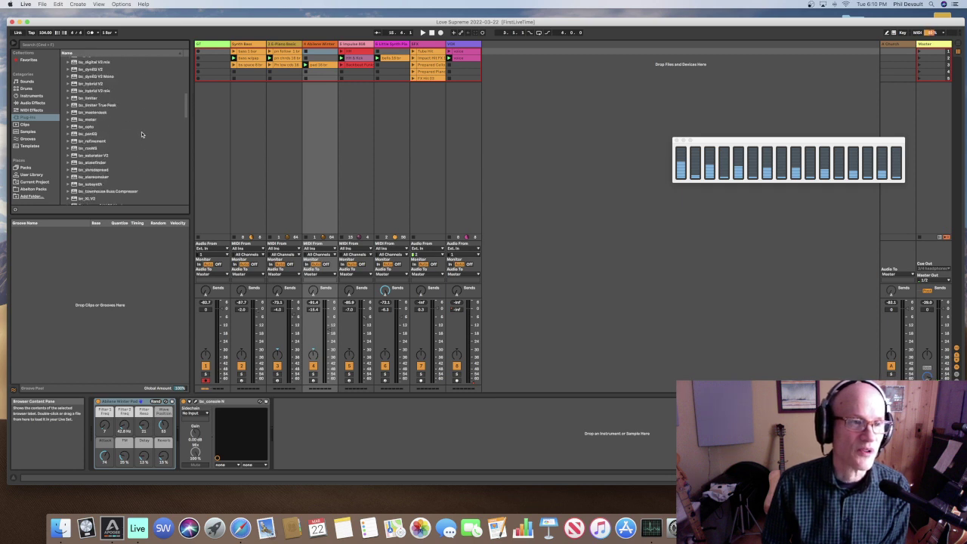
pyautogui.scroll(4, 141, 135)
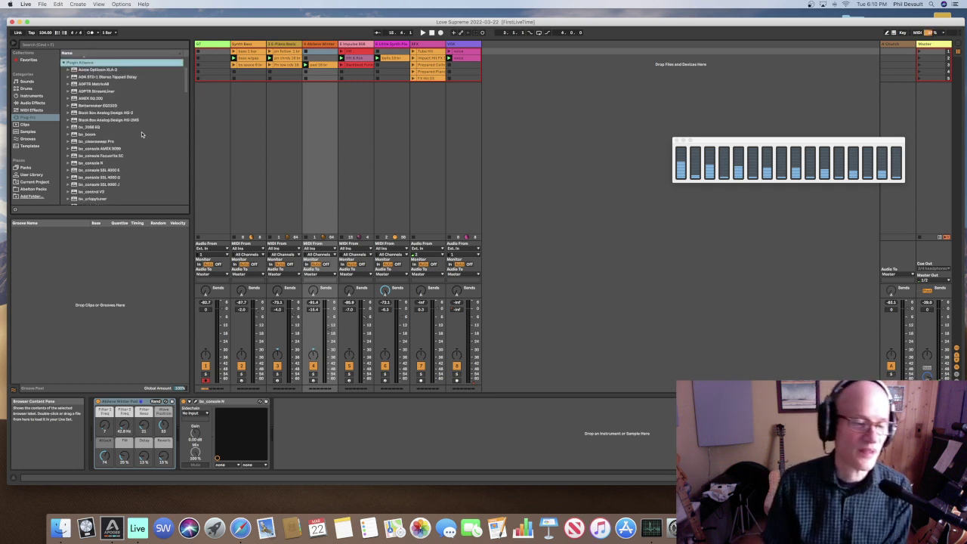
pyautogui.scroll(-3, 141, 134)
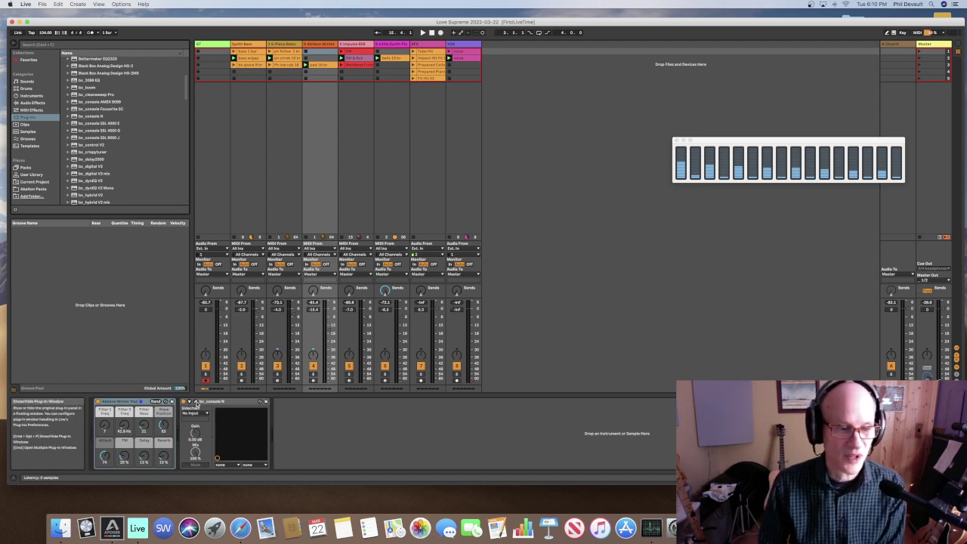
# Show the bx_console N plug-in window for track 4 and move it over the session tracks
pyautogui.click(195, 403)
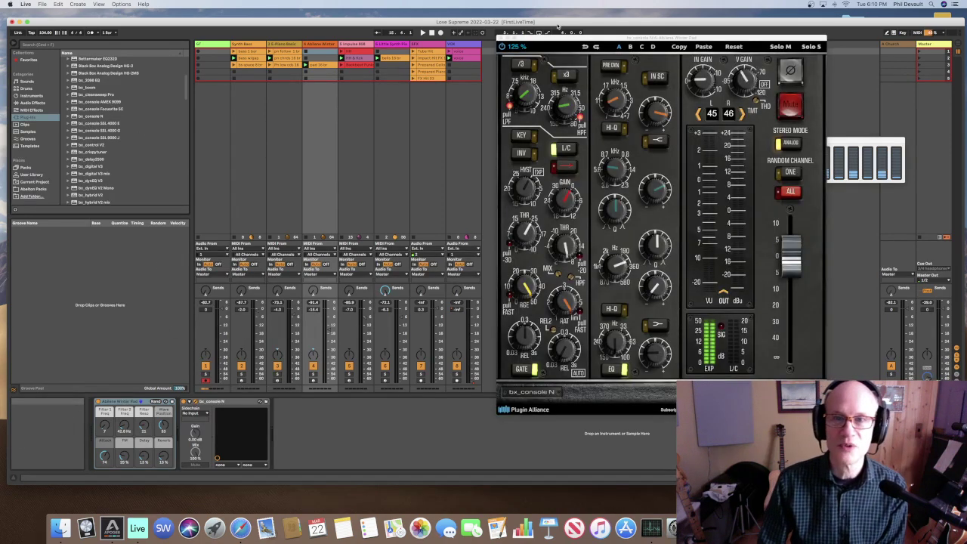
pyautogui.moveTo(552, 42); pyautogui.dragTo(252, 45)
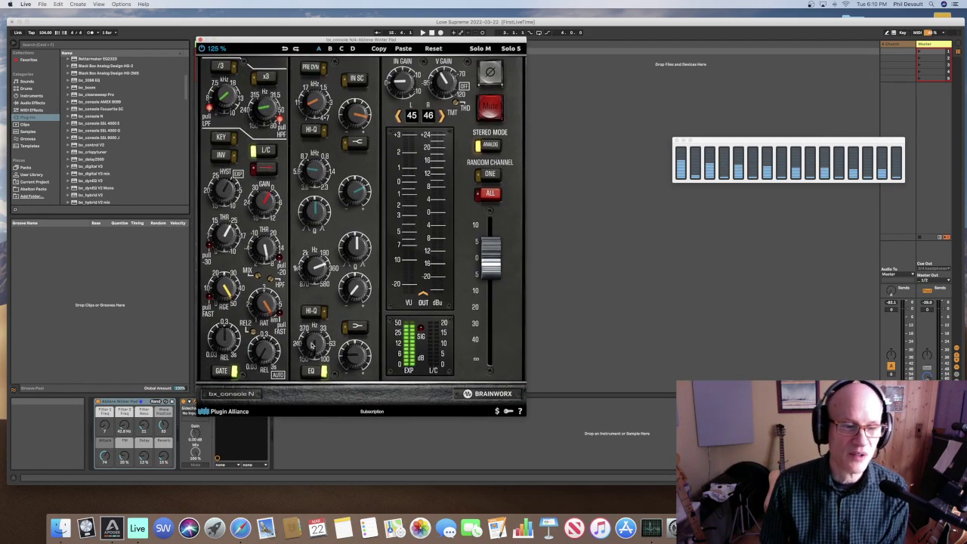
# Turn off the gate section in track 4's bx_console N, shift the plug-in window off the track headers and close it
pyautogui.click(234, 370)
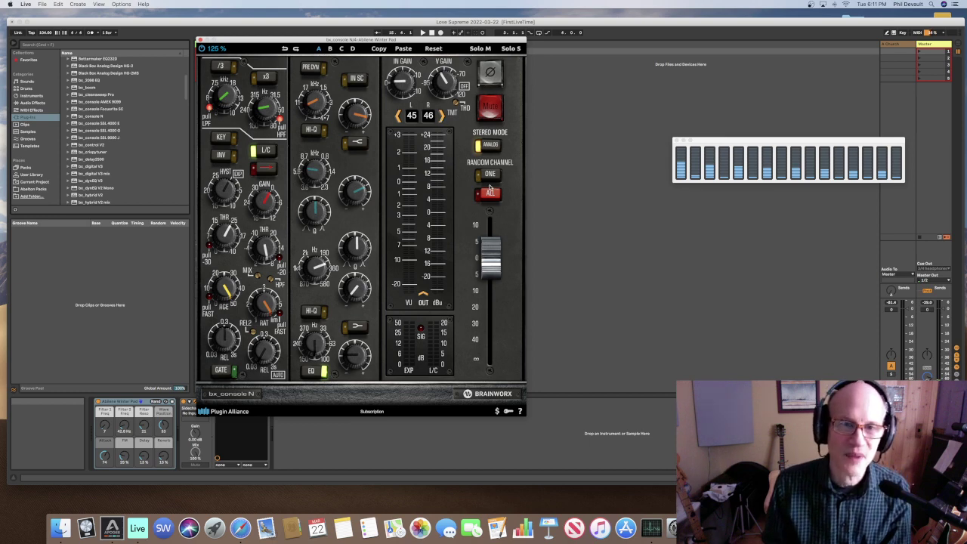
pyautogui.moveTo(252, 43); pyautogui.dragTo(358, 71)
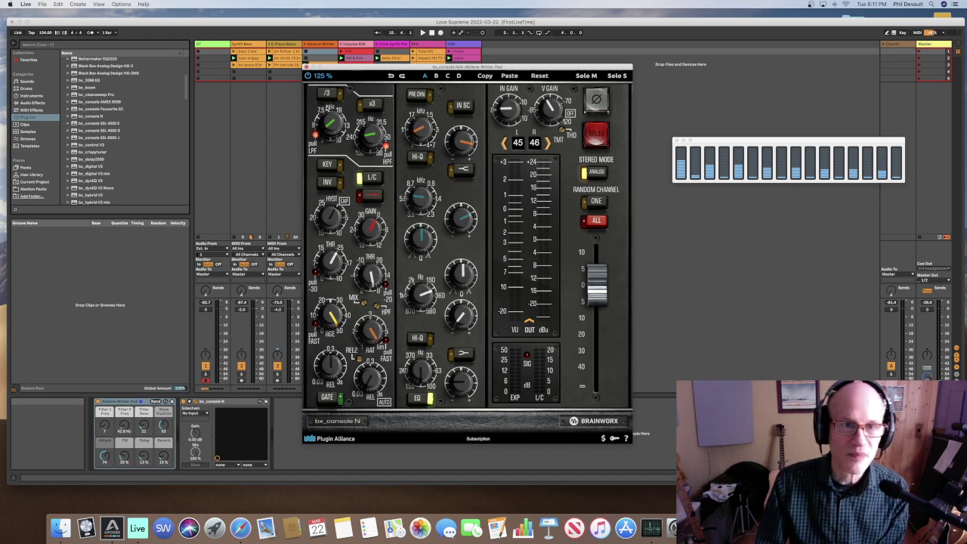
pyautogui.click(306, 68)
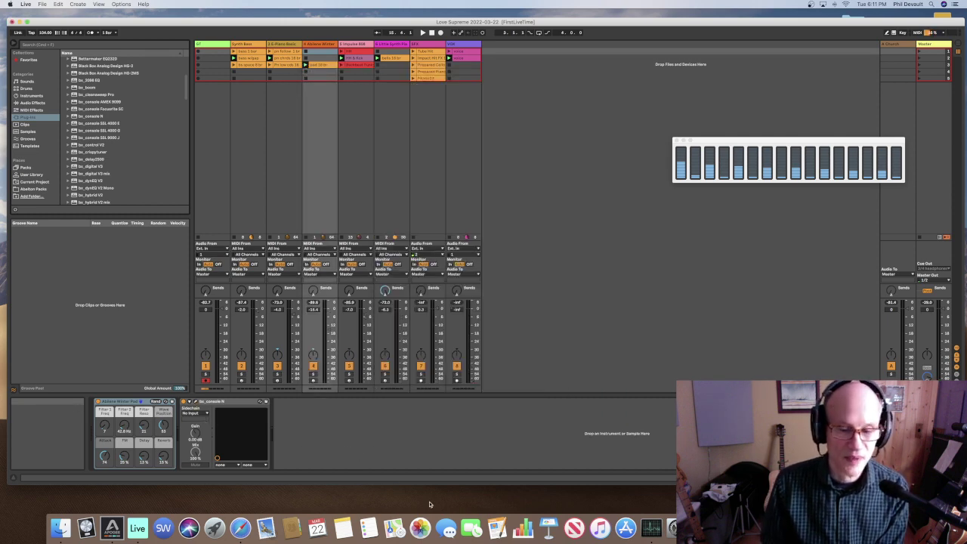
# Find the bx_console N device in the GT track's device chain and deactivate it
pyautogui.click(214, 47)
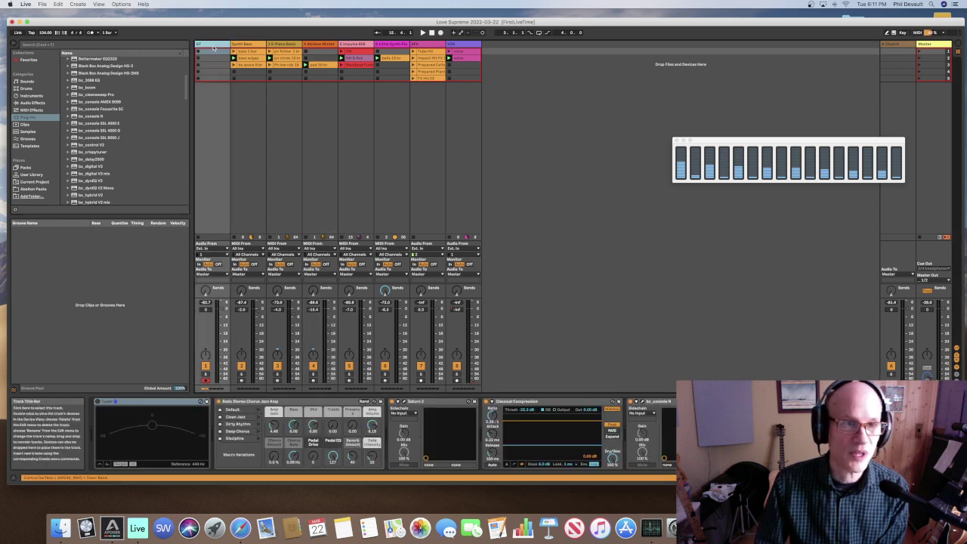
pyautogui.hscroll(5, 513, 449)
pyautogui.hscroll(-5, 513, 448)
pyautogui.hscroll(5, 511, 446)
pyautogui.hscroll(-5, 511, 446)
pyautogui.hscroll(5, 512, 446)
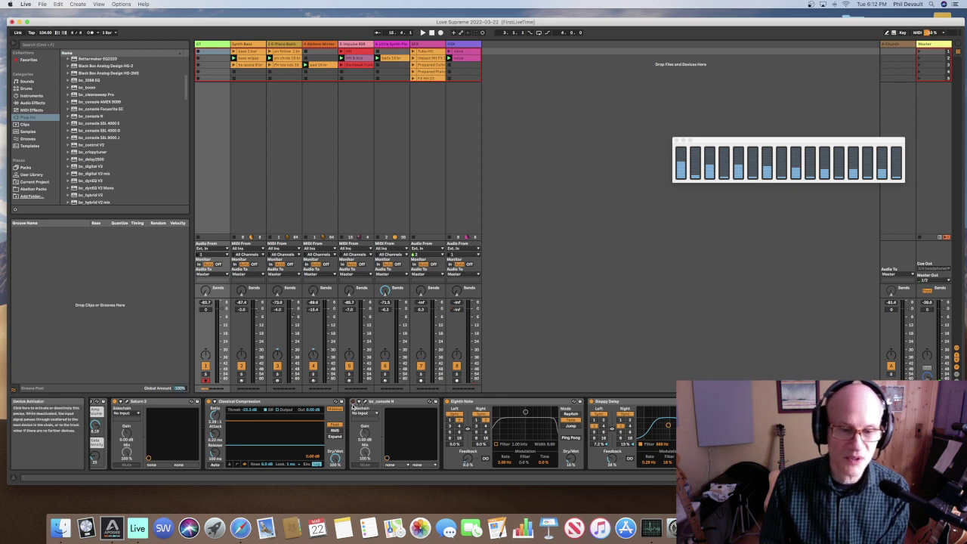
# Deactivate bx_console N on the Synth Bass, E-Piano Basic, Ableton Winter, Impulse 808, Little Synth Piano and VOX tracks
pyautogui.click(242, 45)
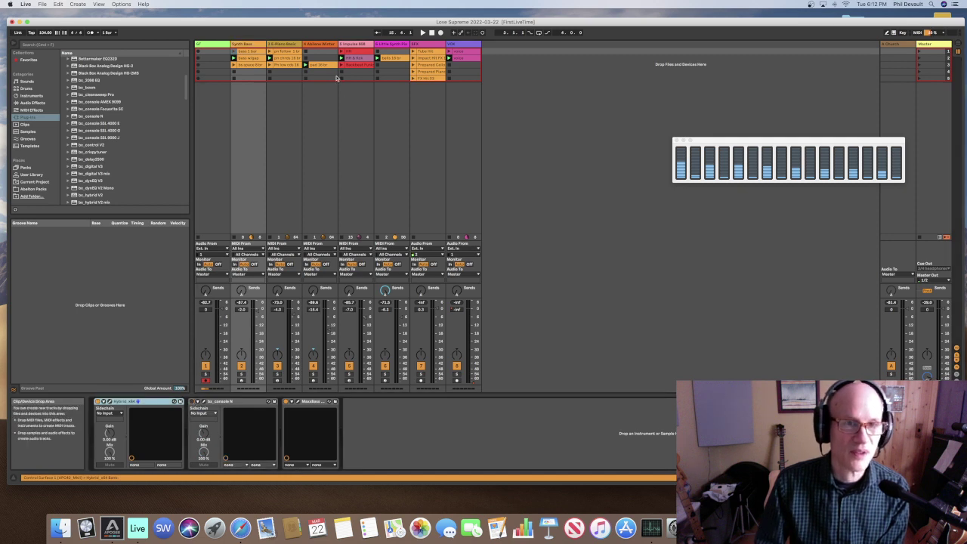
pyautogui.click(283, 44)
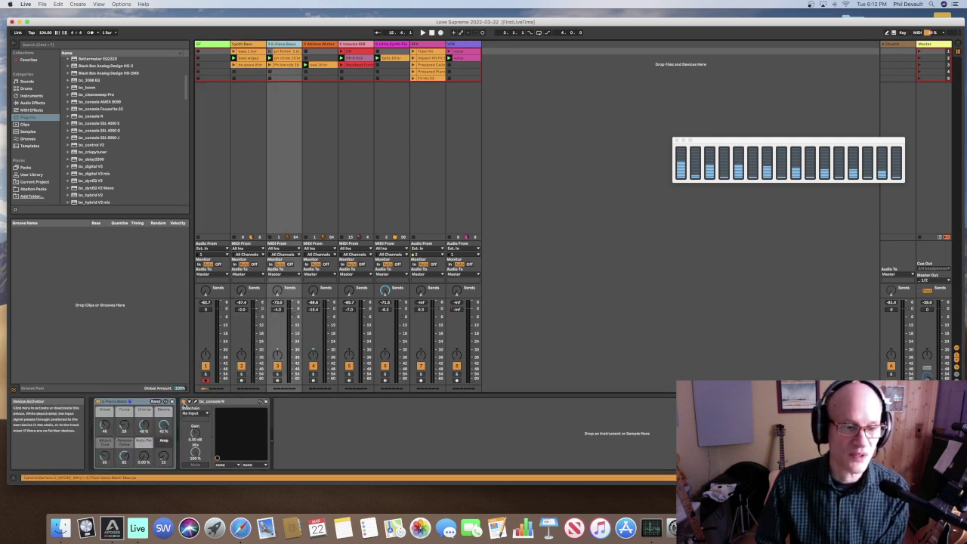
pyautogui.click(324, 45)
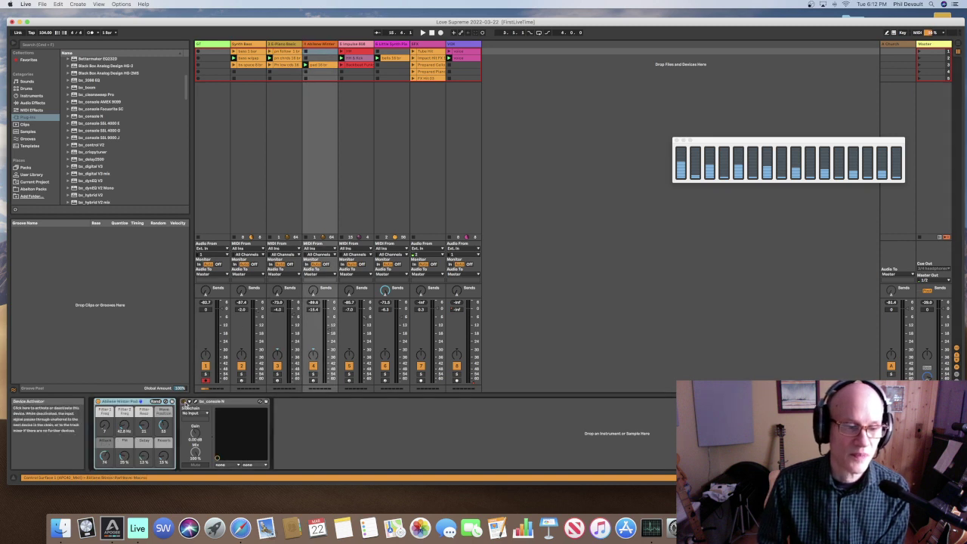
pyautogui.click(360, 46)
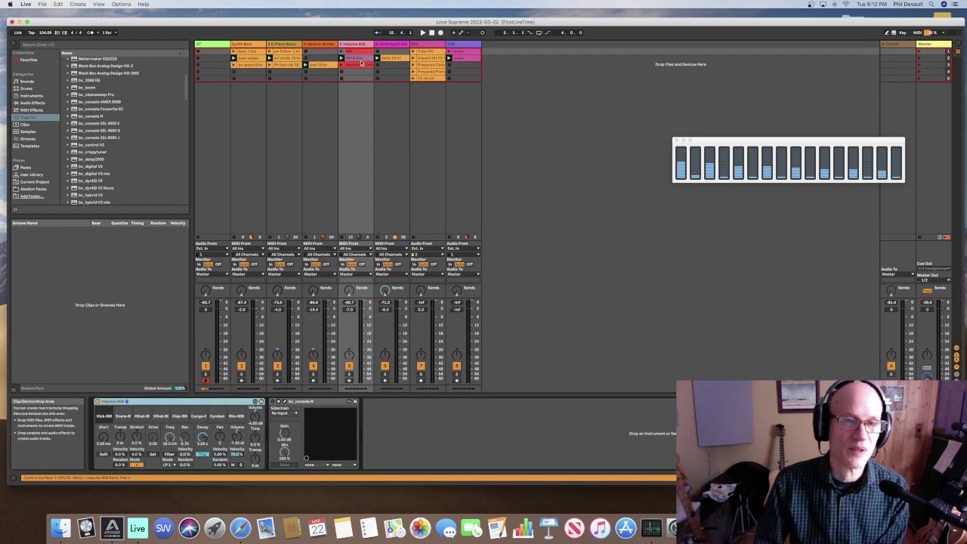
pyautogui.click(392, 45)
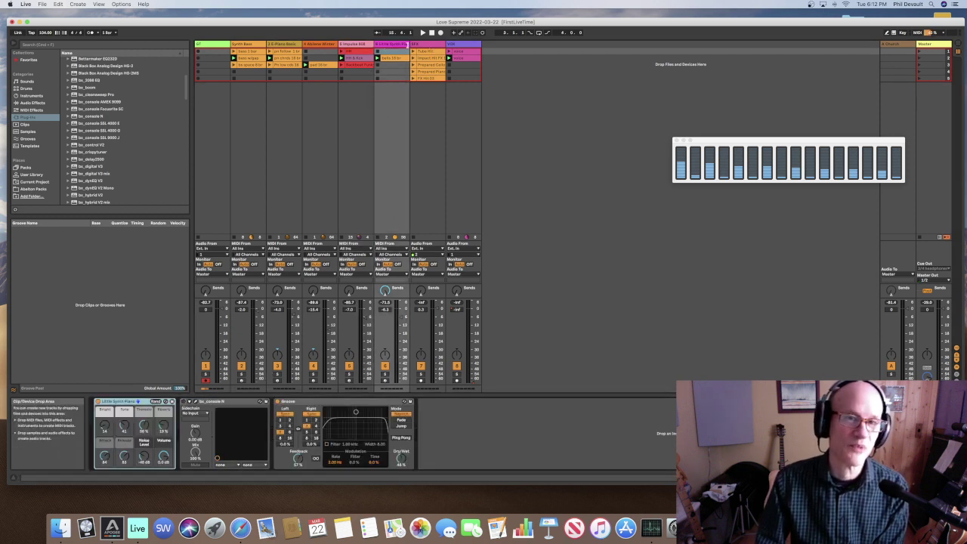
pyautogui.click(424, 44)
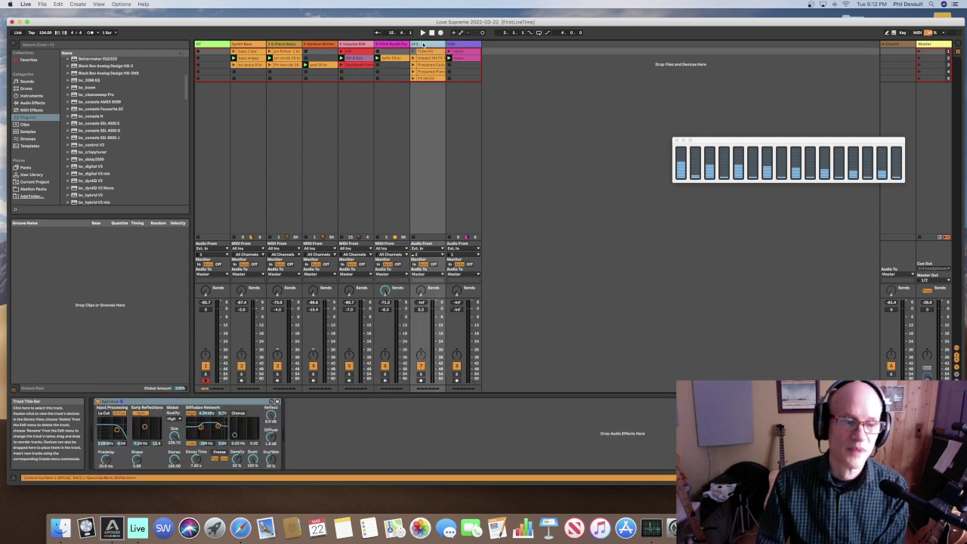
pyautogui.click(458, 44)
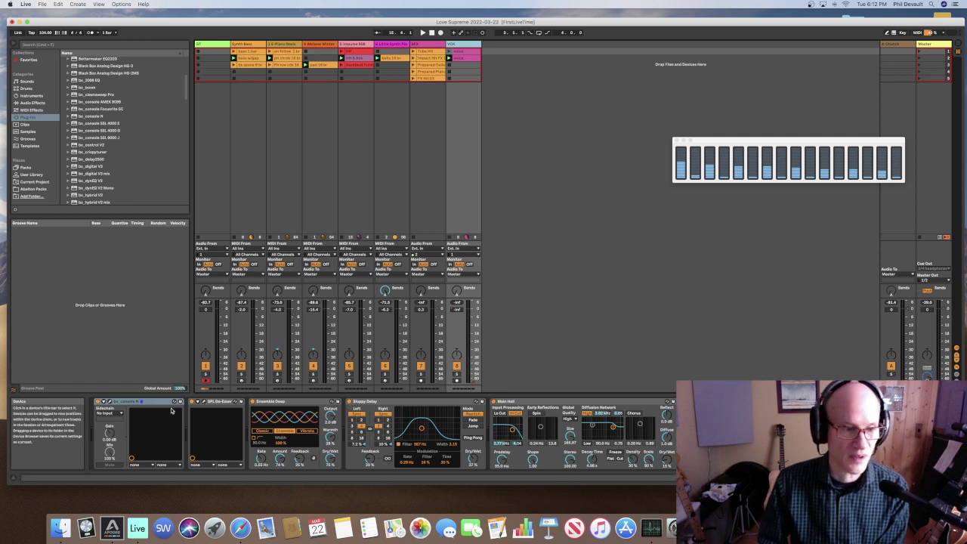
pyautogui.click(98, 402)
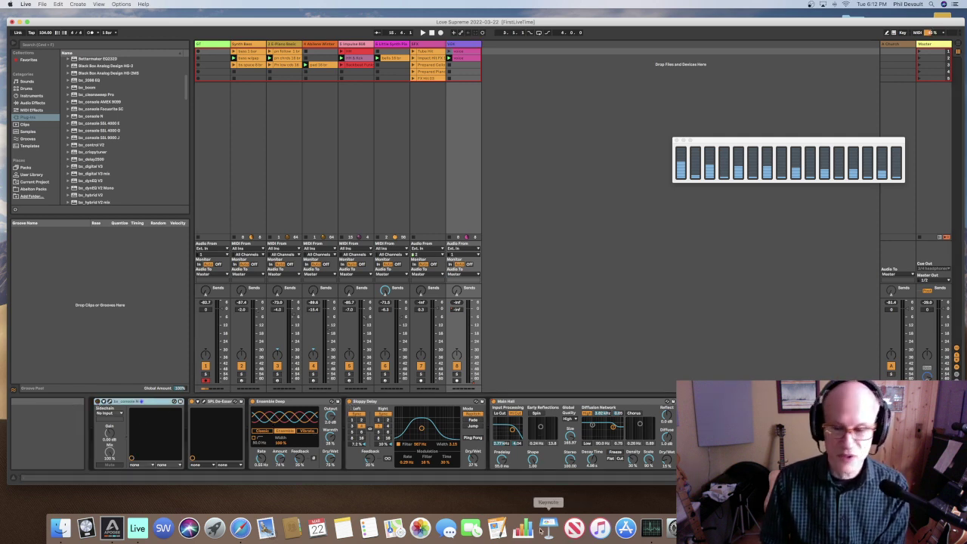
# Check Live's CPU use in Activity Monitor with the set stopped and playing while the bx_console N devices are deactivated
pyautogui.click(652, 528)
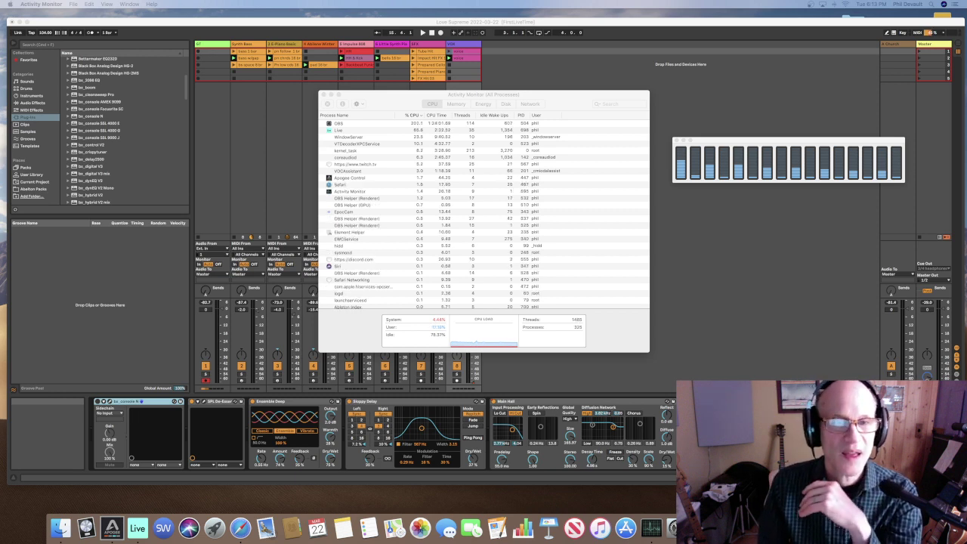
pyautogui.click(705, 381)
pyautogui.press('space')
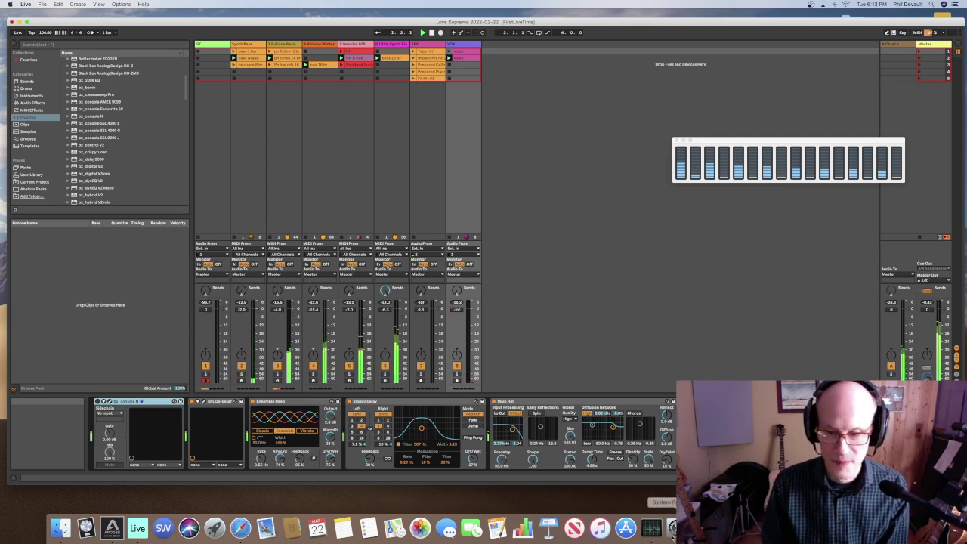
pyautogui.click(655, 530)
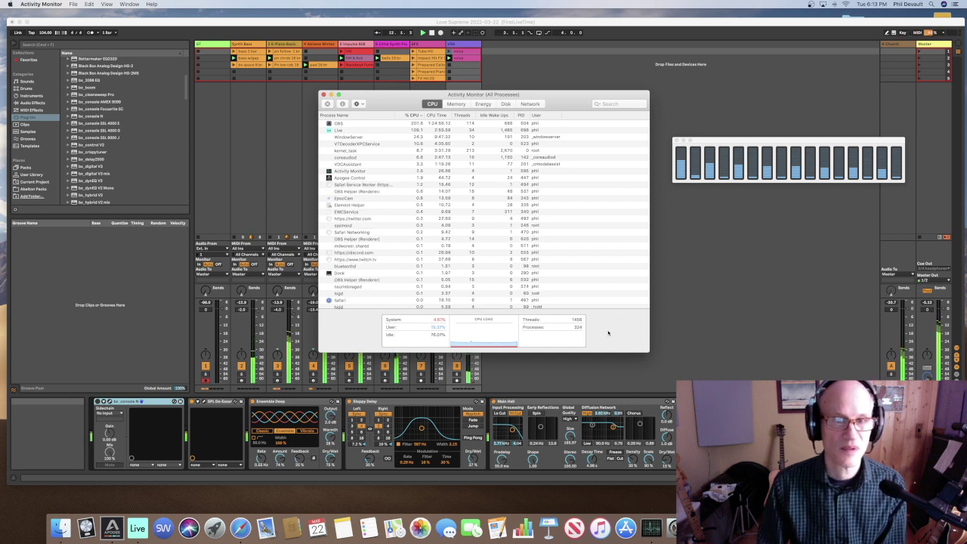
pyautogui.click(302, 129)
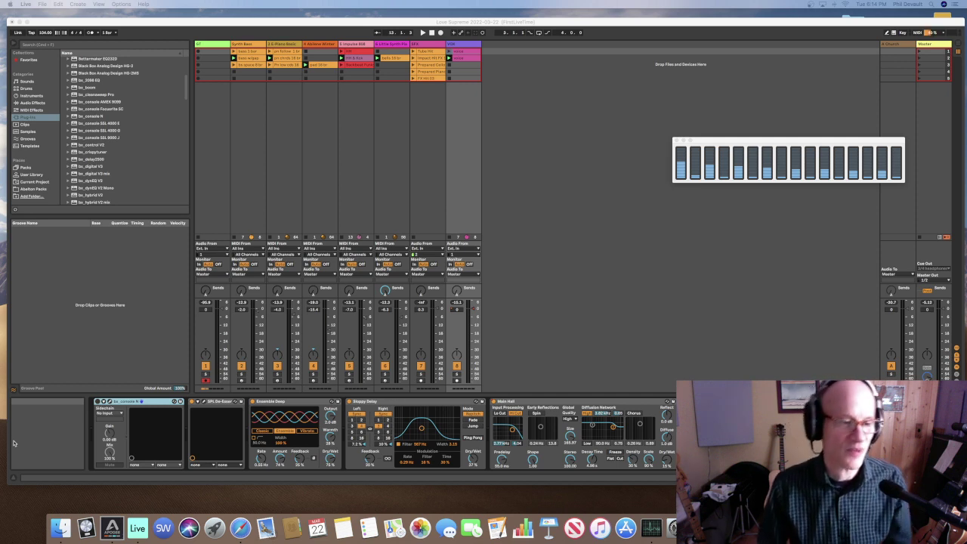
# Delete bx_console N from the VOX track and the first device, Hybrid, from the Synth Bass track
pyautogui.click(144, 405)
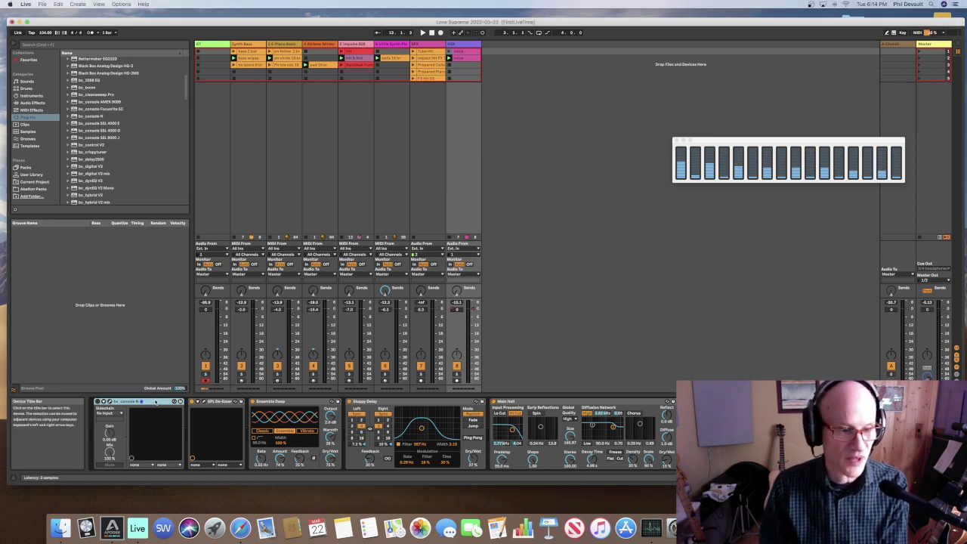
pyautogui.press('Delete')
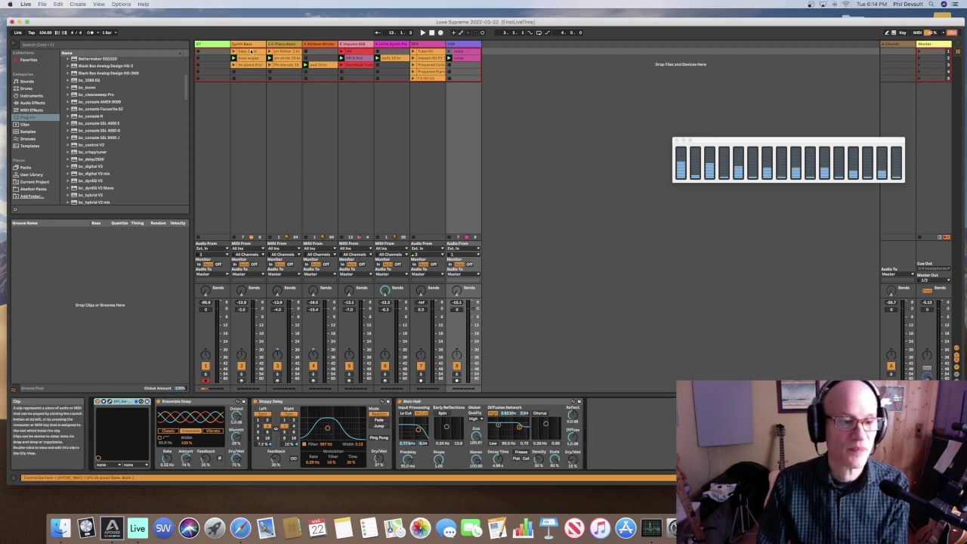
pyautogui.click(229, 126)
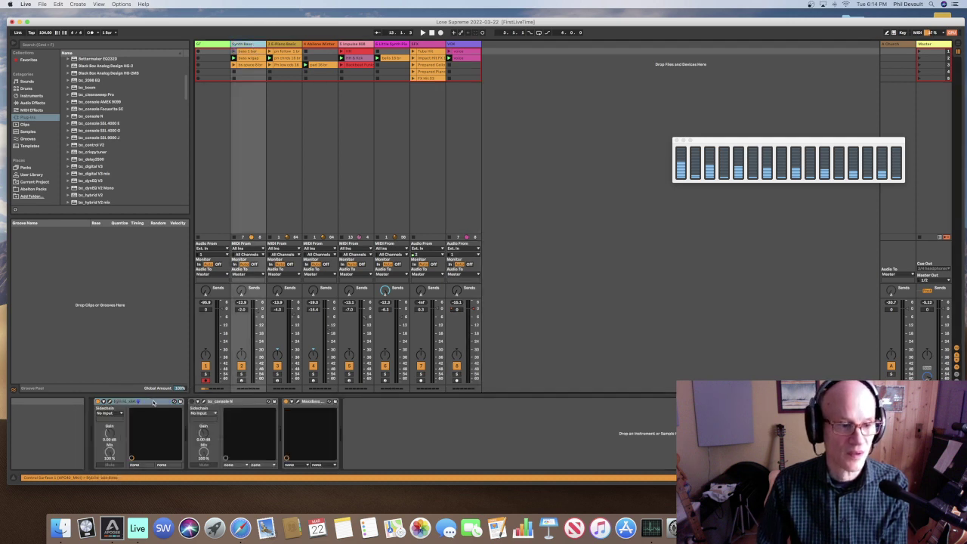
pyautogui.click(155, 401)
pyautogui.press('Delete')
# Delete bx_console N from the E-Piano Basic and Ableton Winter tracks
pyautogui.click(281, 45)
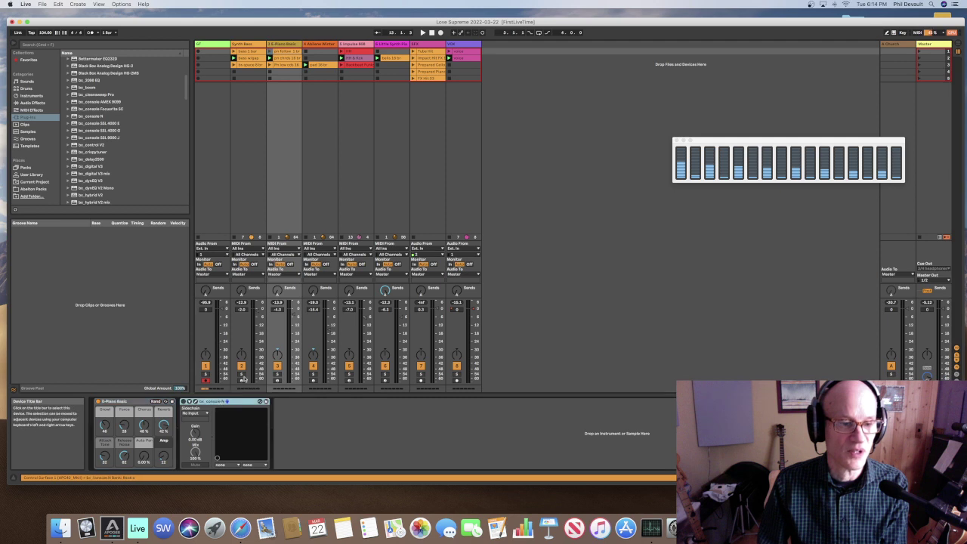
pyautogui.click(321, 46)
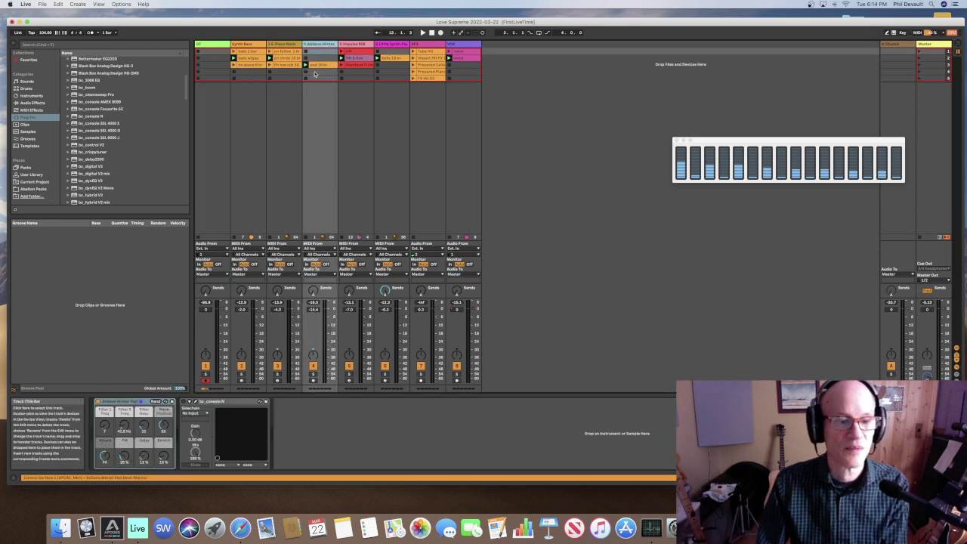
pyautogui.click(235, 402)
pyautogui.press('Delete')
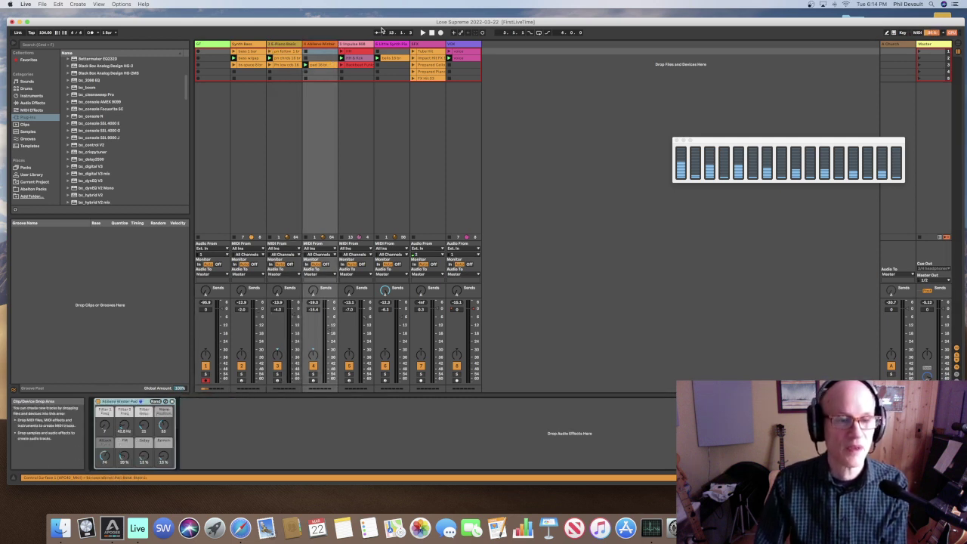
# Delete bx_console N from the Impulse 808 and Little Synth Piano tracks and check the SFX and VOX device chains for remaining copies
pyautogui.click(355, 44)
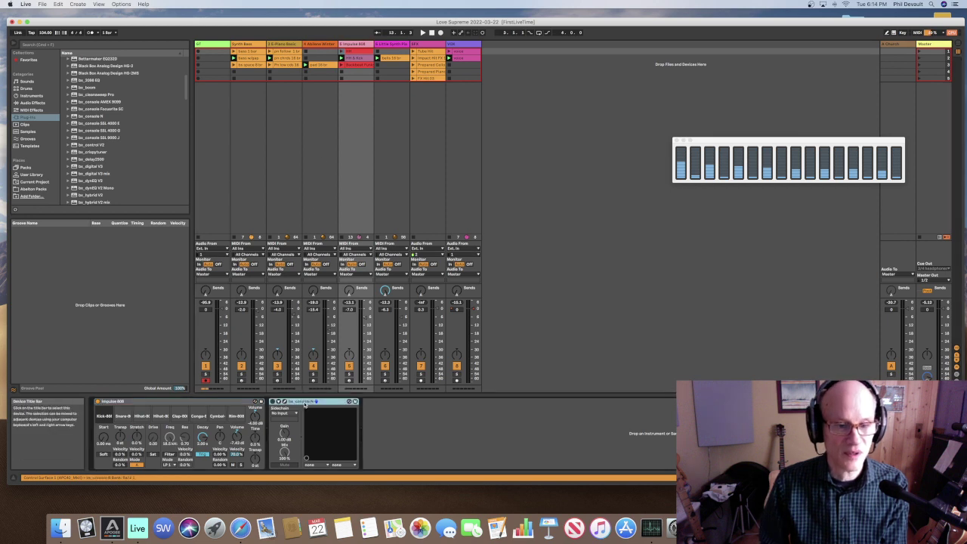
pyautogui.click(378, 121)
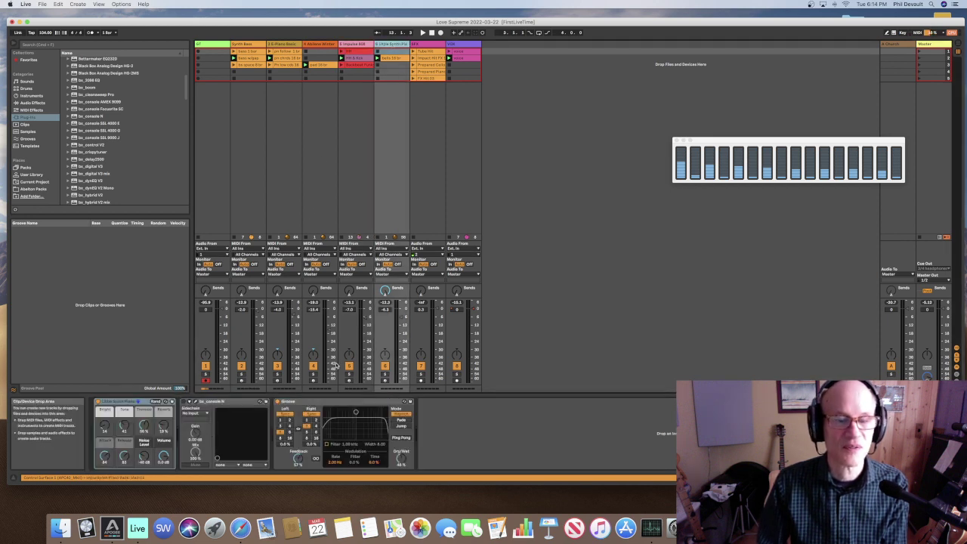
pyautogui.click(234, 405)
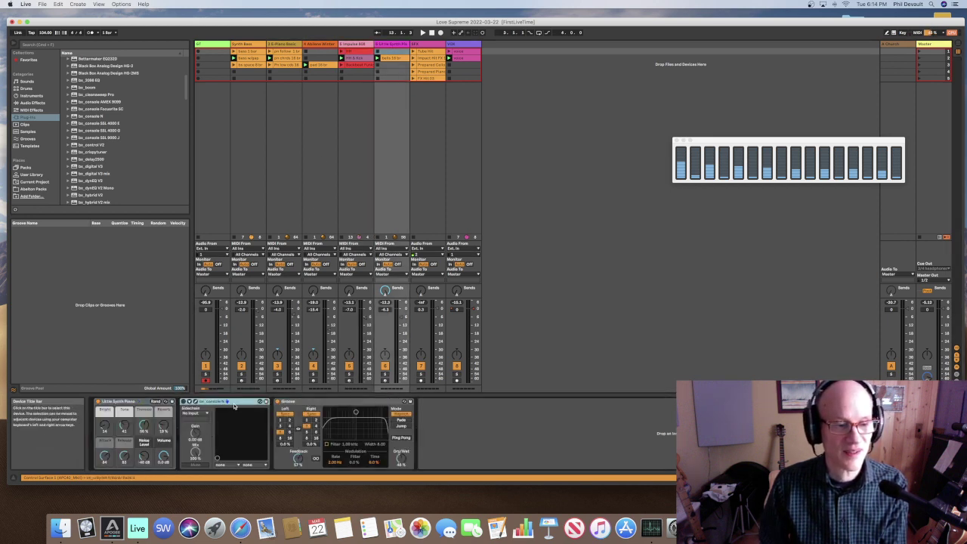
pyautogui.click(427, 52)
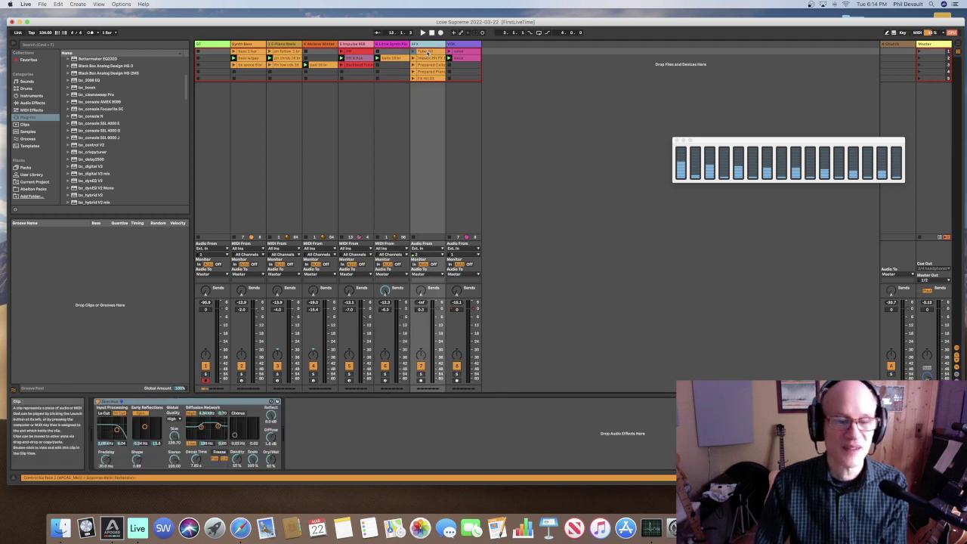
pyautogui.click(469, 46)
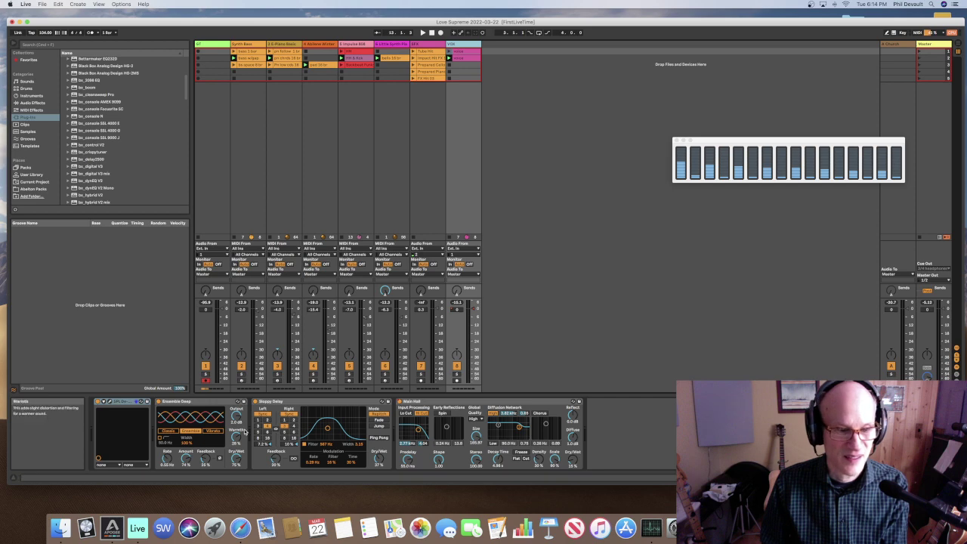
pyautogui.click(501, 221)
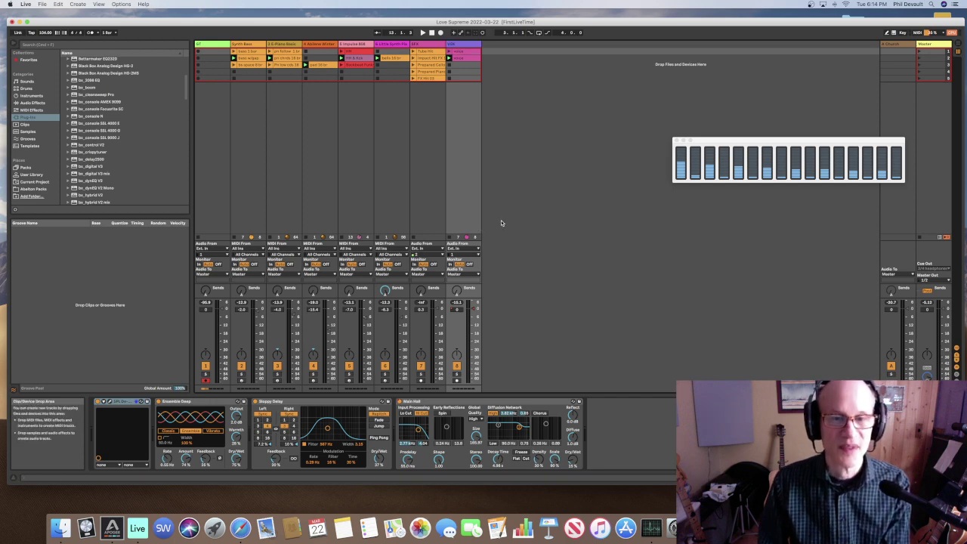
# Recheck Live's CPU use in Activity Monitor with the set stopped and playing after the plug-in deletions
pyautogui.click(650, 529)
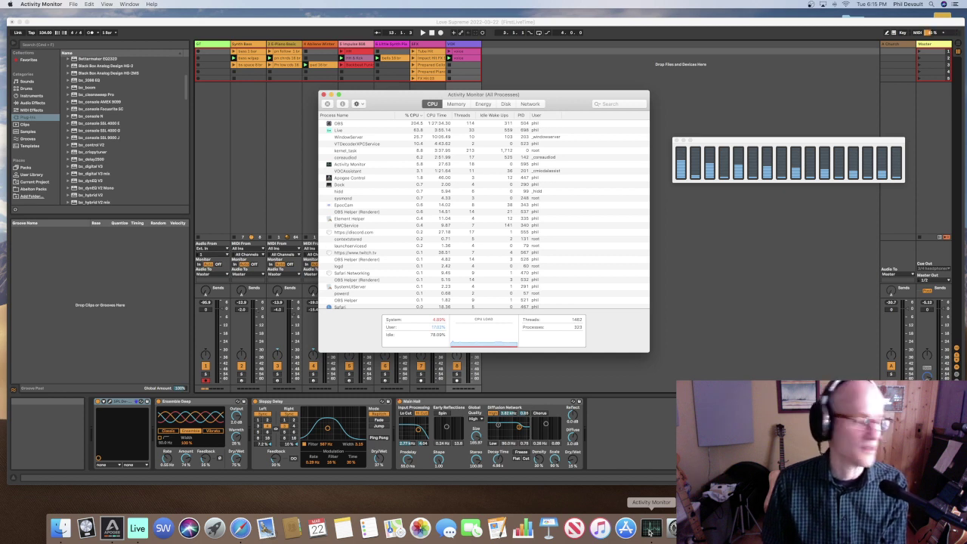
pyautogui.click(707, 350)
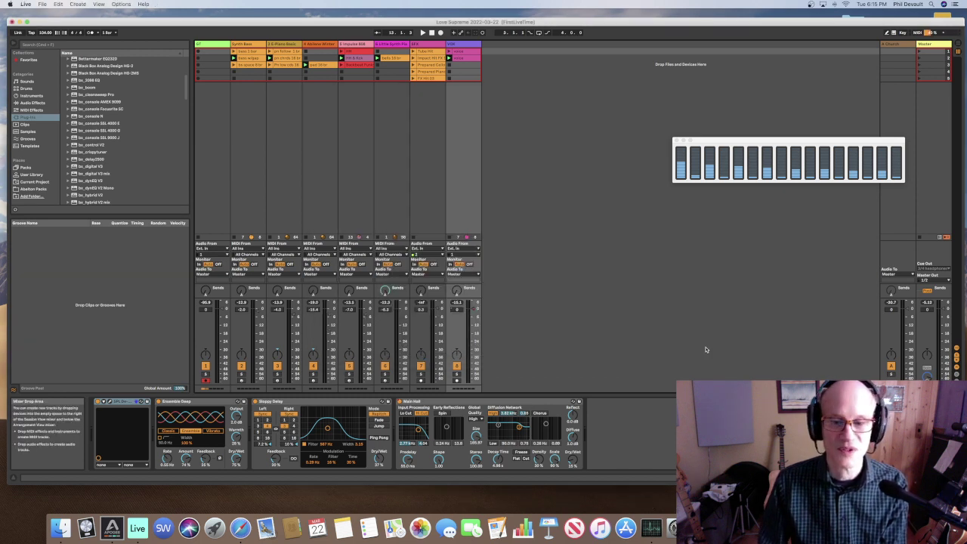
pyautogui.press('space')
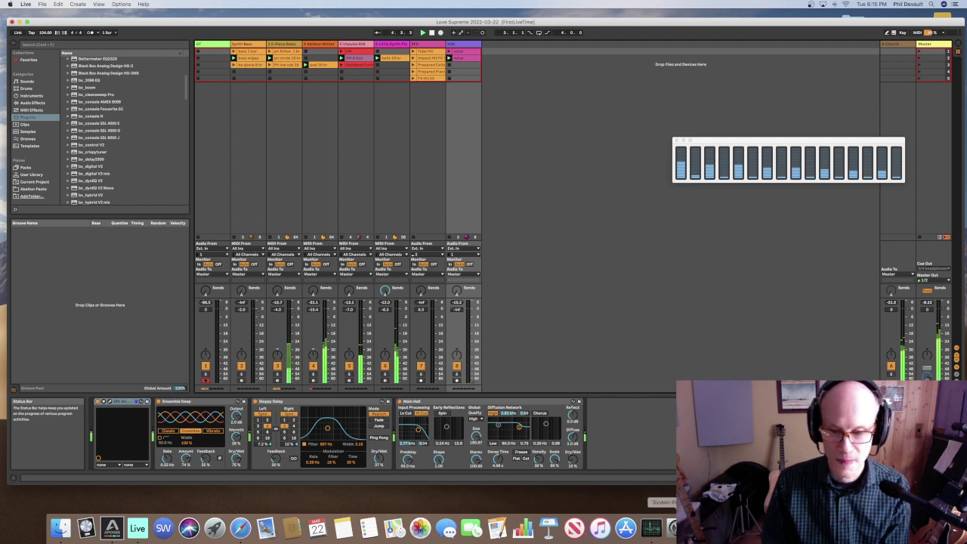
pyautogui.click(654, 529)
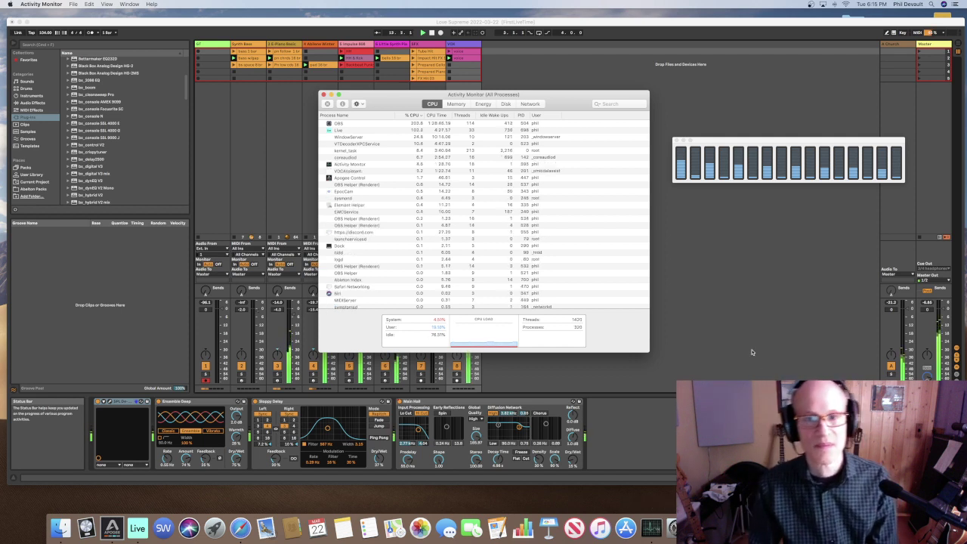
pyautogui.click(702, 343)
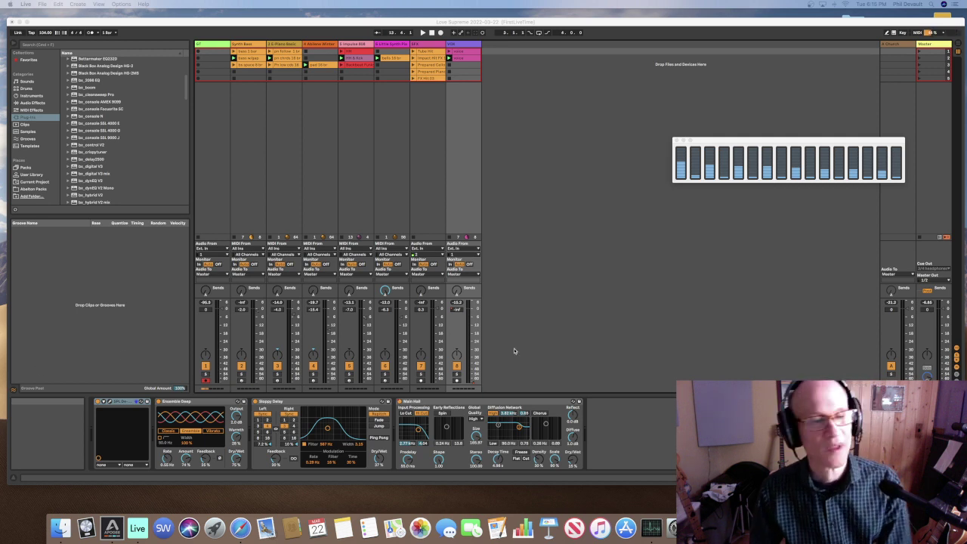
# Delete Saturn 2, Classical Compression and bx_console N from the first track's device chain
pyautogui.click(214, 47)
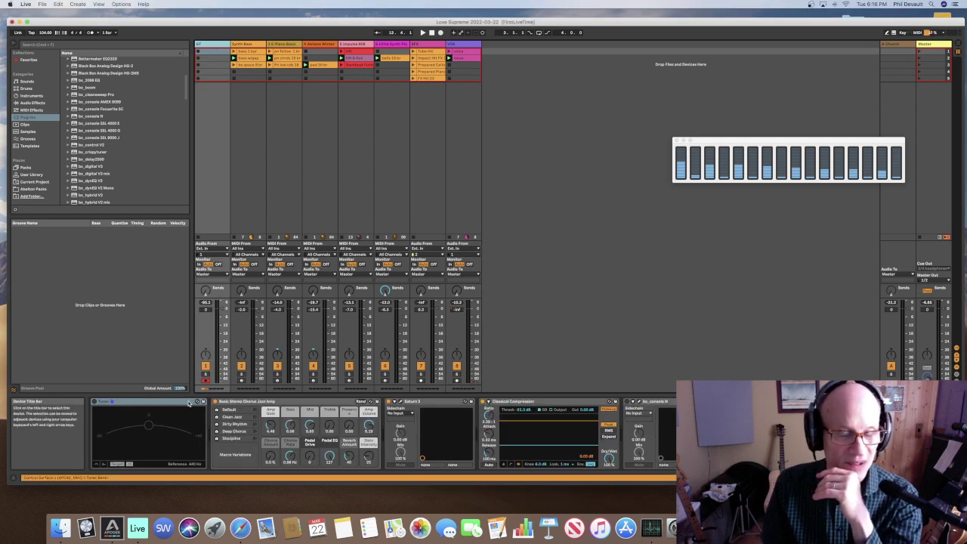
pyautogui.hscroll(3, 219, 408)
pyautogui.hscroll(3, 219, 406)
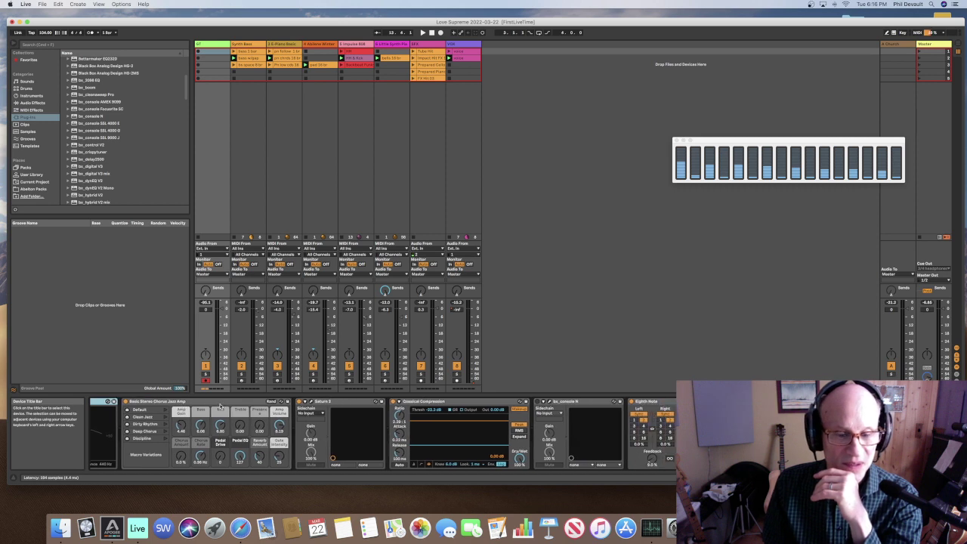
pyautogui.click(335, 404)
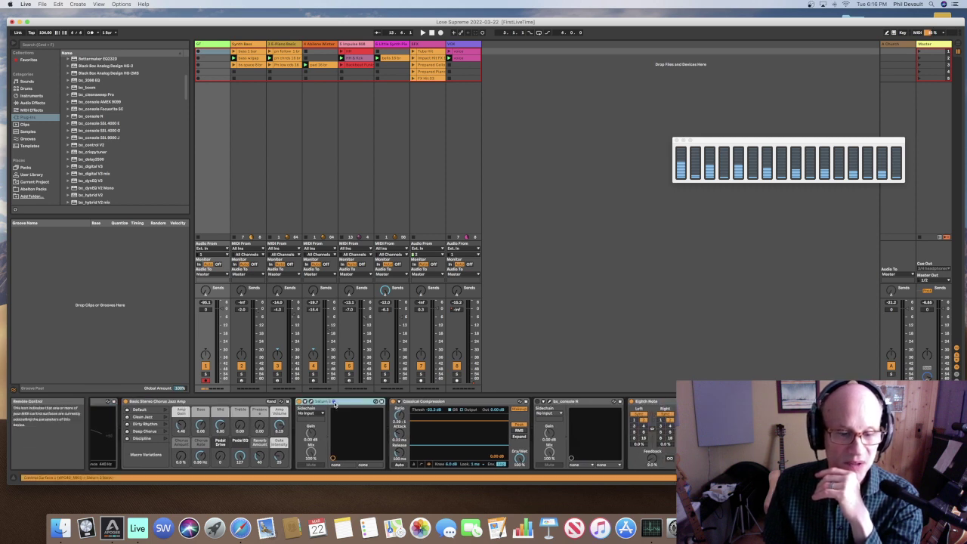
pyautogui.press('Delete')
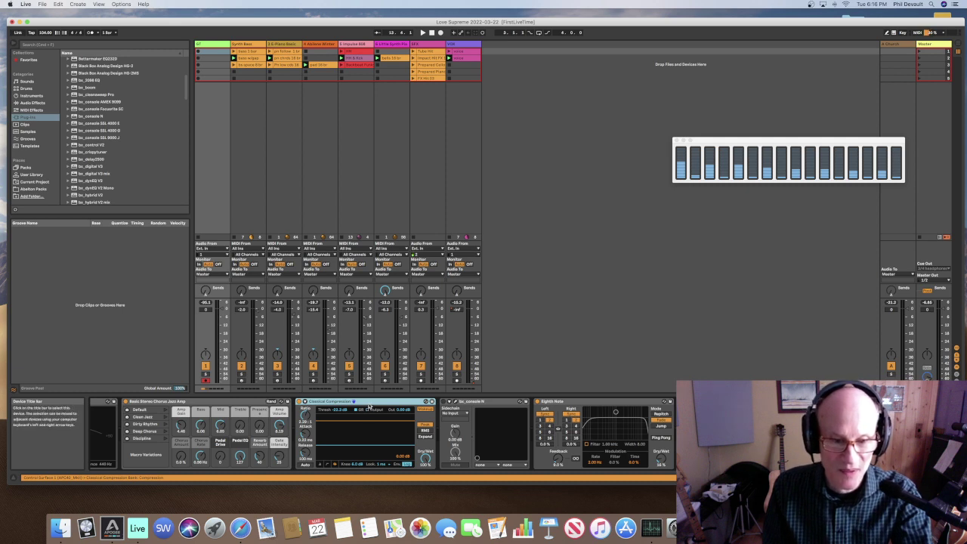
pyautogui.press('Delete')
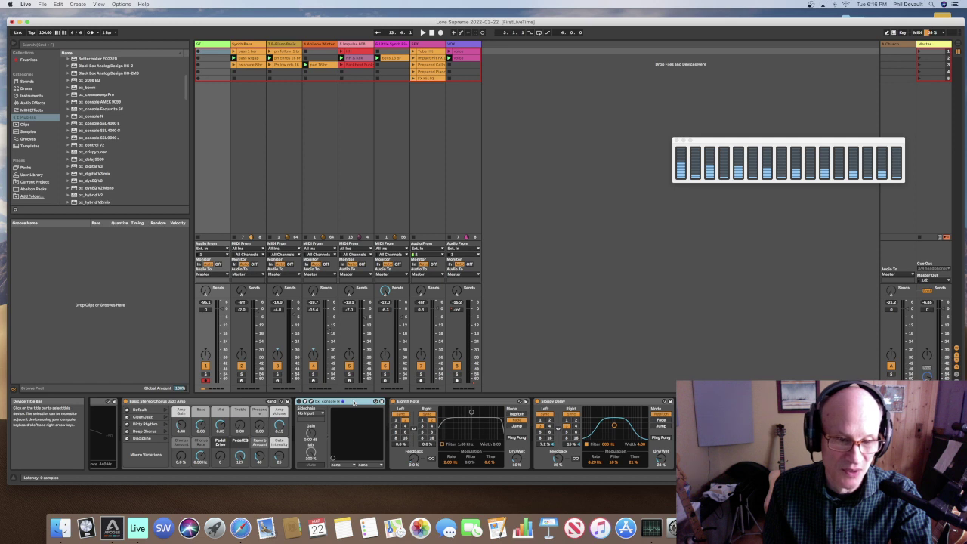
pyautogui.press('Delete')
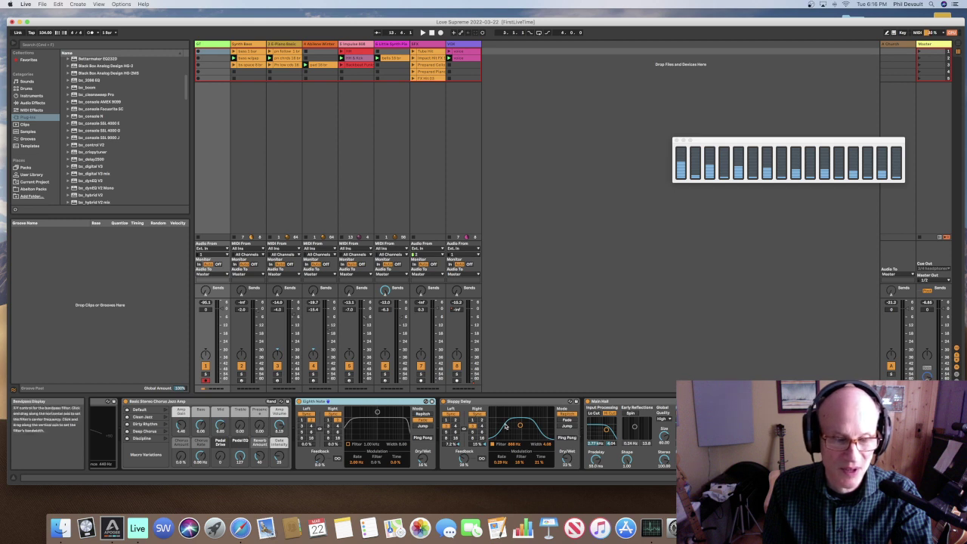
pyautogui.hscroll(-3, 506, 425)
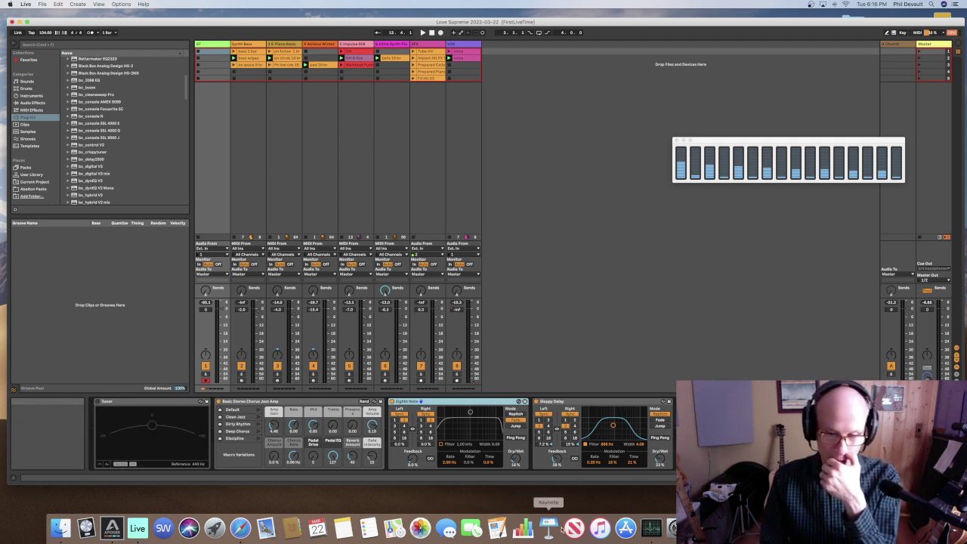
# Compare Live's CPU use in Activity Monitor with the set stopped and playing after stripping the first track's devices
pyautogui.click(657, 534)
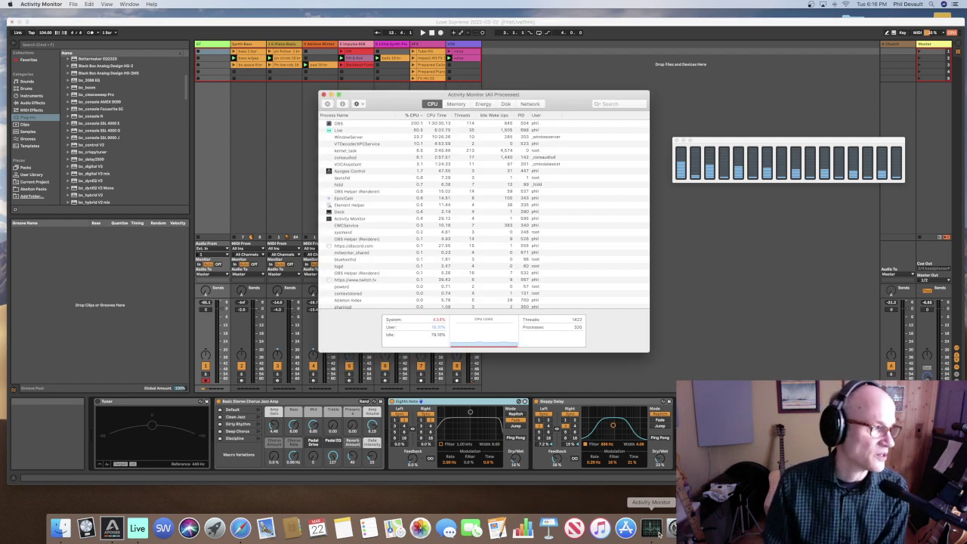
pyautogui.click(791, 351)
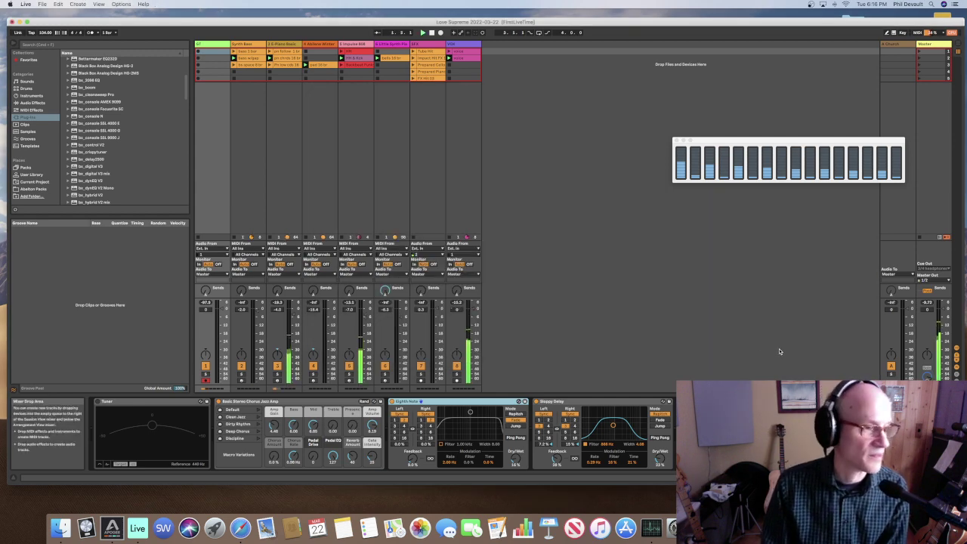
pyautogui.click(650, 526)
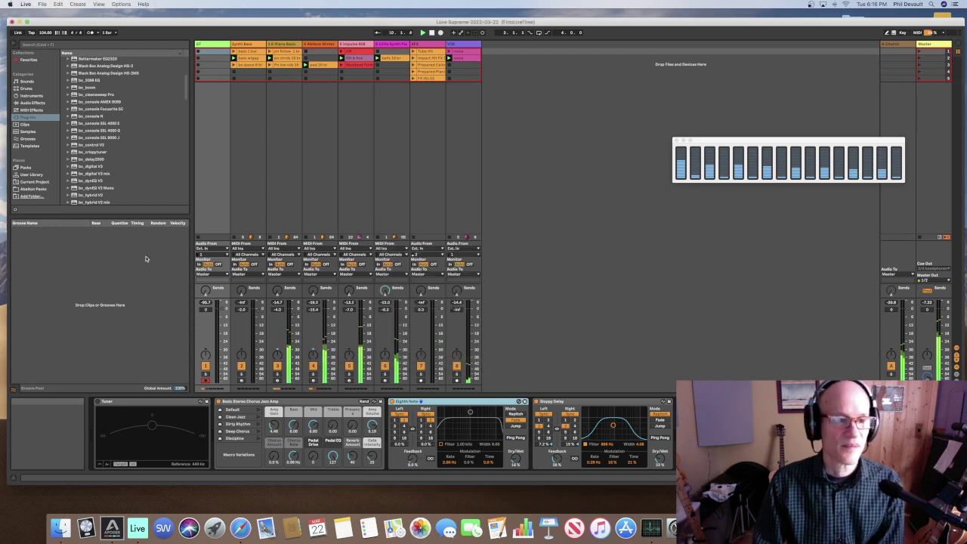
pyautogui.click(146, 259)
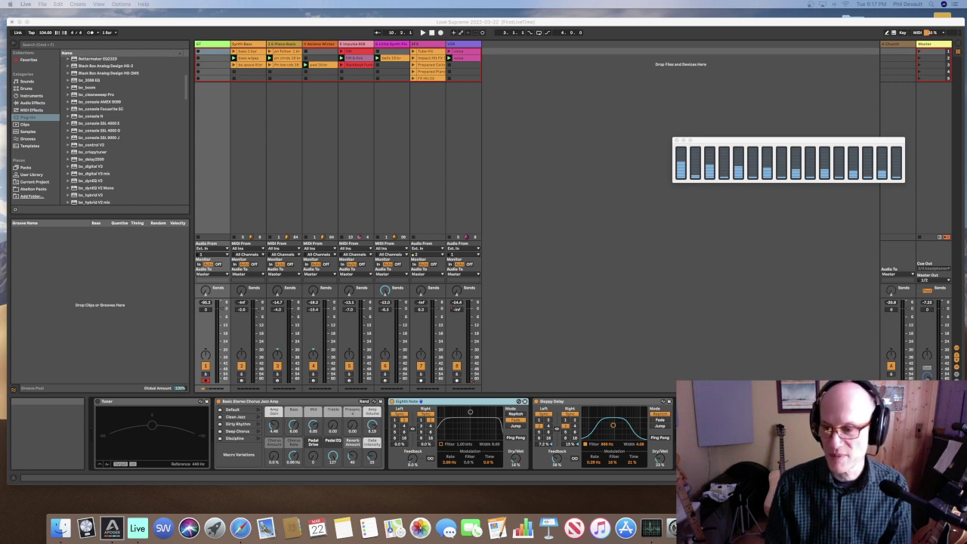
# Switch to Safari and search the web in a new tab for "optimize mac for ableton"
pyautogui.click(855, 530)
pyautogui.moveTo(616, 38); pyautogui.dragTo(504, 48)
pyautogui.press('super+t')
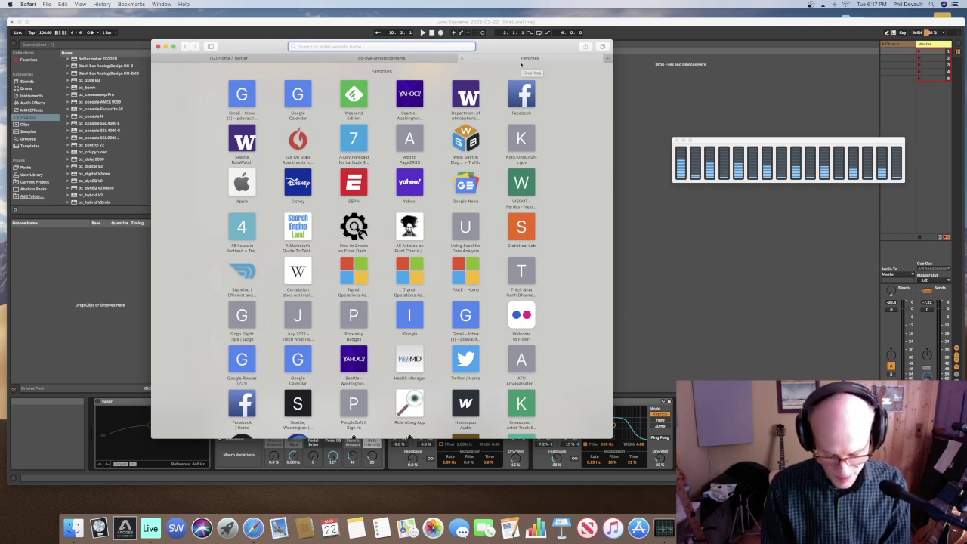
pyautogui.write('optimis')
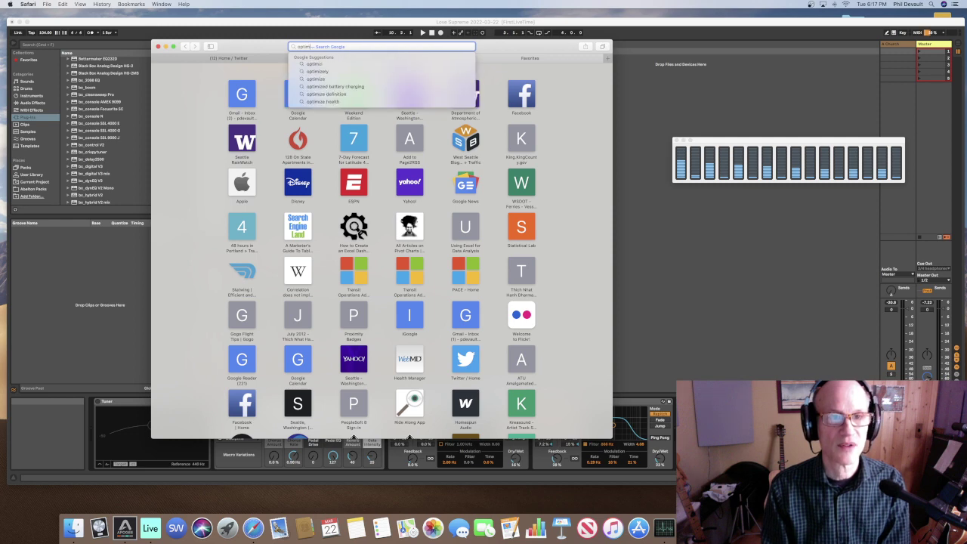
pyautogui.press('BackSpace')
pyautogui.write('ze mac for ableton')
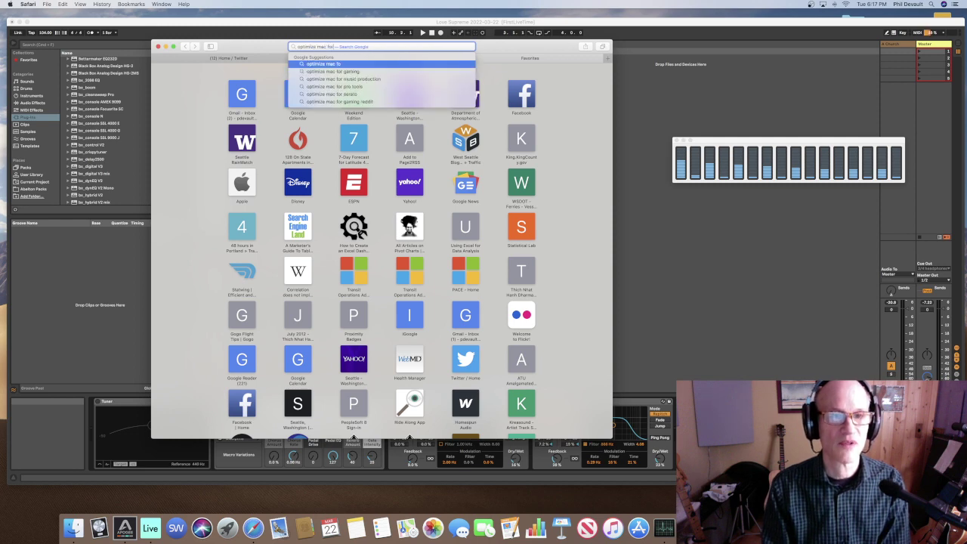
pyautogui.press('Return')
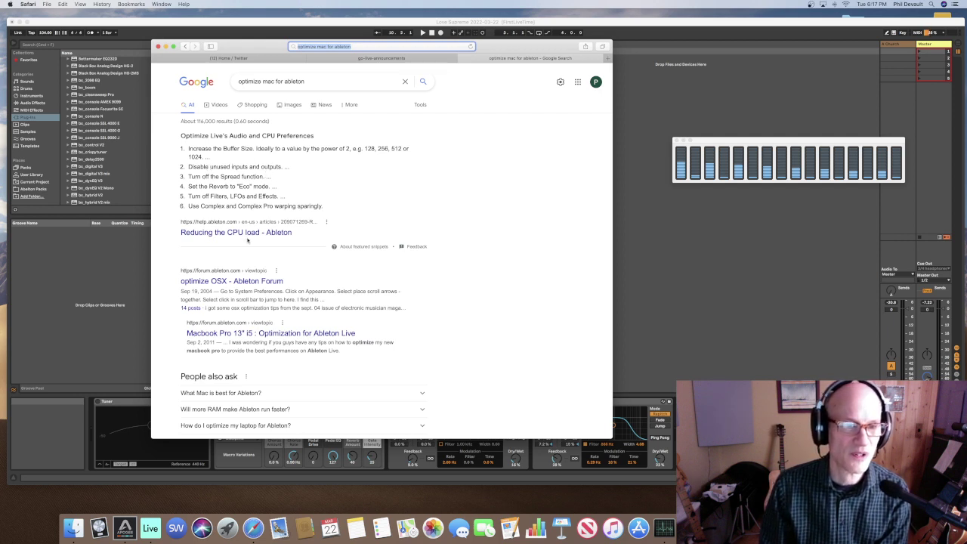
# Open Ableton's "Reducing the CPU load" article, accept its cookies and read the audio, CPU and graphics card advice
pyautogui.click(248, 233)
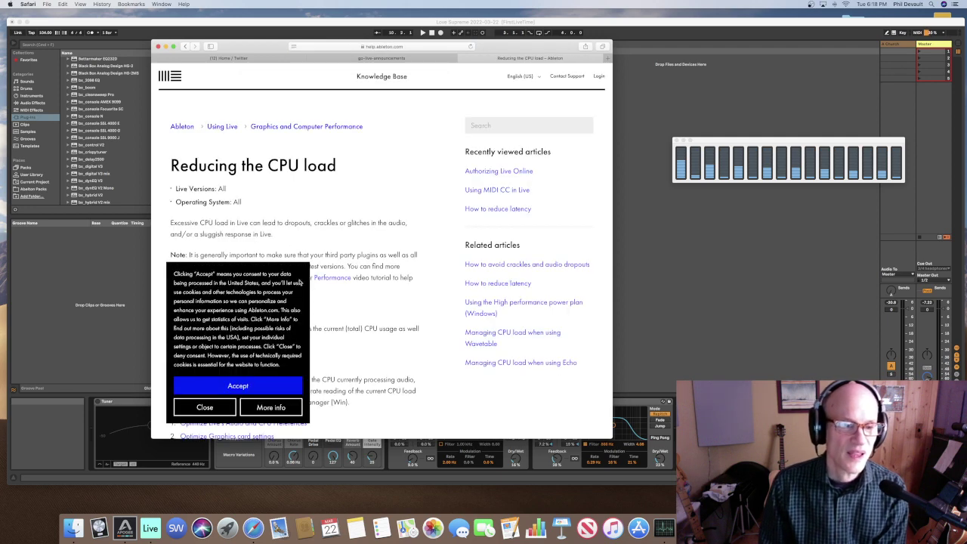
pyautogui.click(247, 386)
pyautogui.scroll(-3, 317, 293)
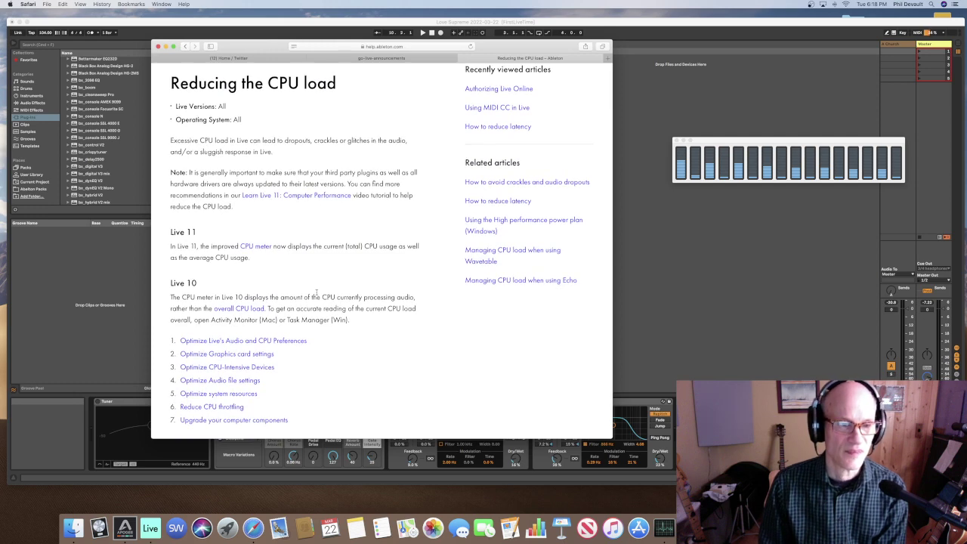
pyautogui.scroll(-10, 316, 294)
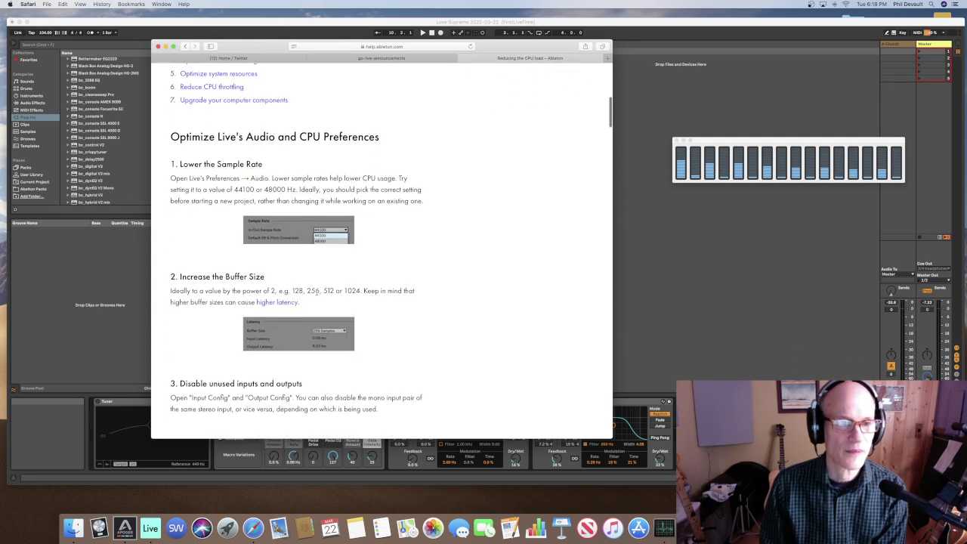
pyautogui.scroll(-1, 317, 292)
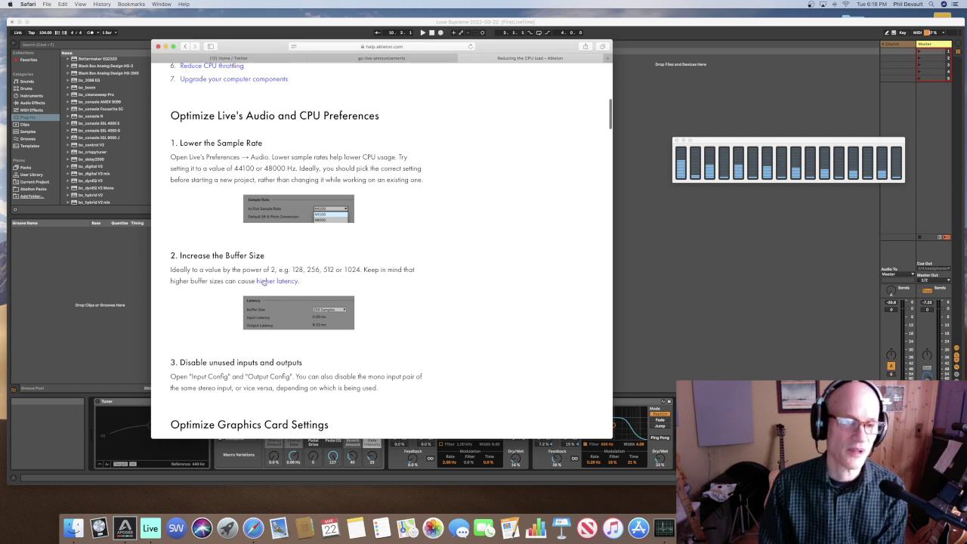
pyautogui.scroll(-3, 281, 294)
pyautogui.scroll(-2, 284, 281)
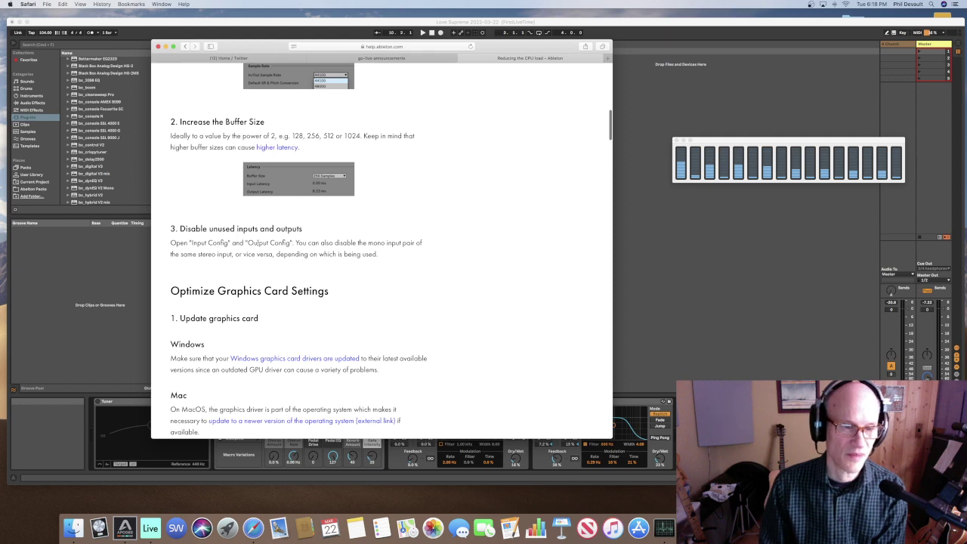
pyautogui.scroll(-5, 337, 274)
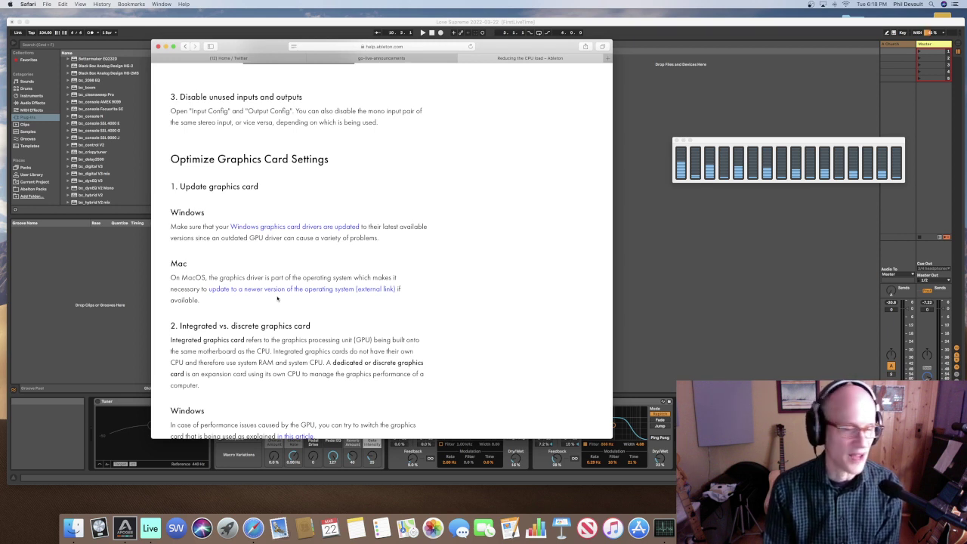
pyautogui.scroll(-3, 398, 306)
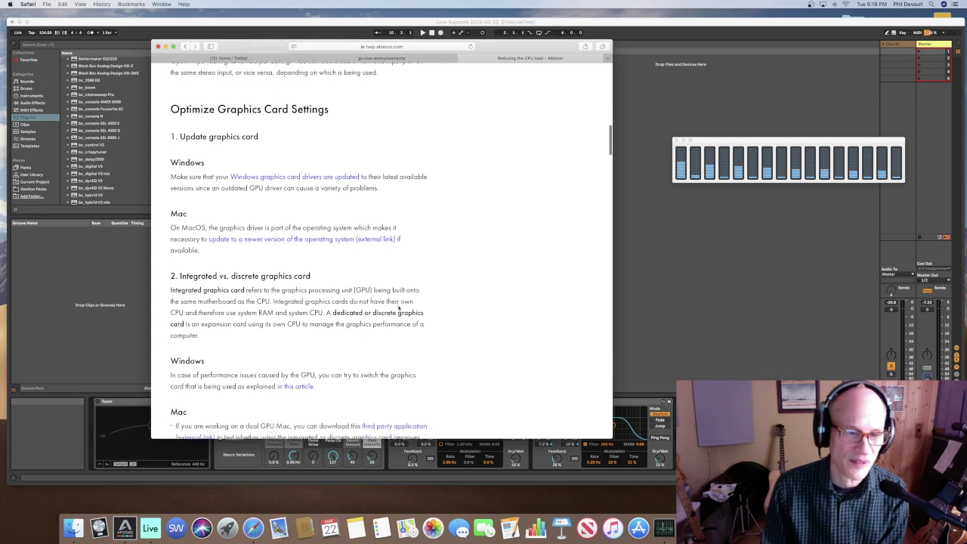
pyautogui.scroll(-6, 398, 306)
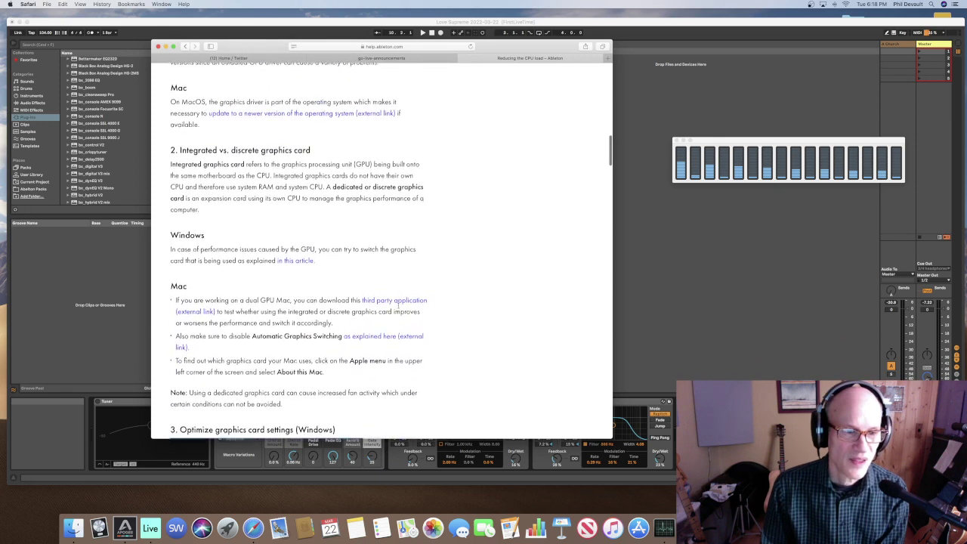
pyautogui.scroll(-4, 398, 305)
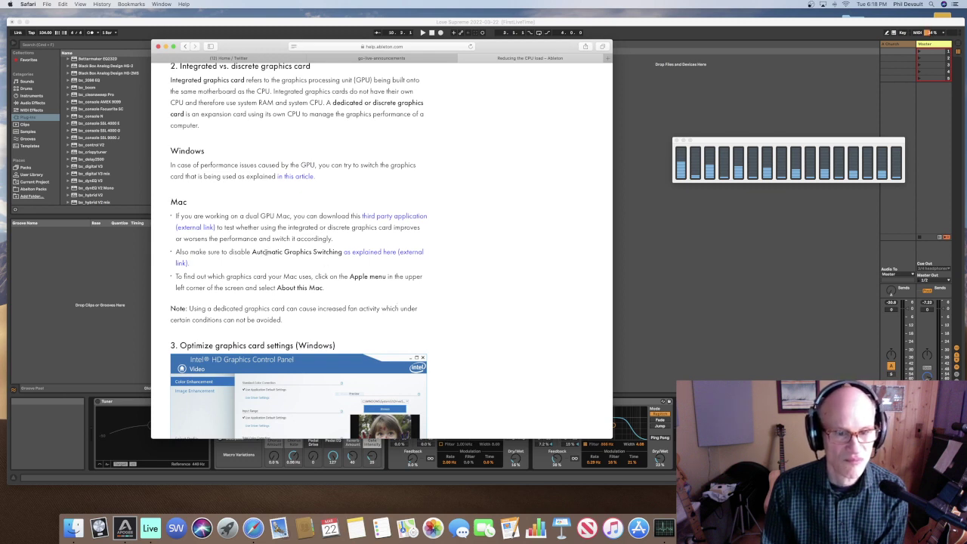
# Open the linked explanation for disabling Automatic Graphics Switching and read its instructions for the MacBook Pro
pyautogui.click(380, 254)
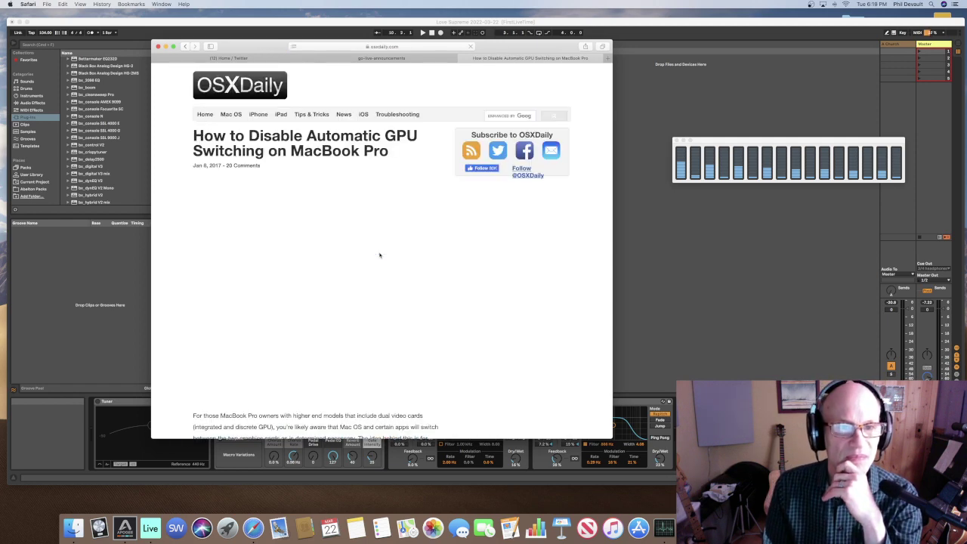
pyautogui.scroll(-5, 380, 255)
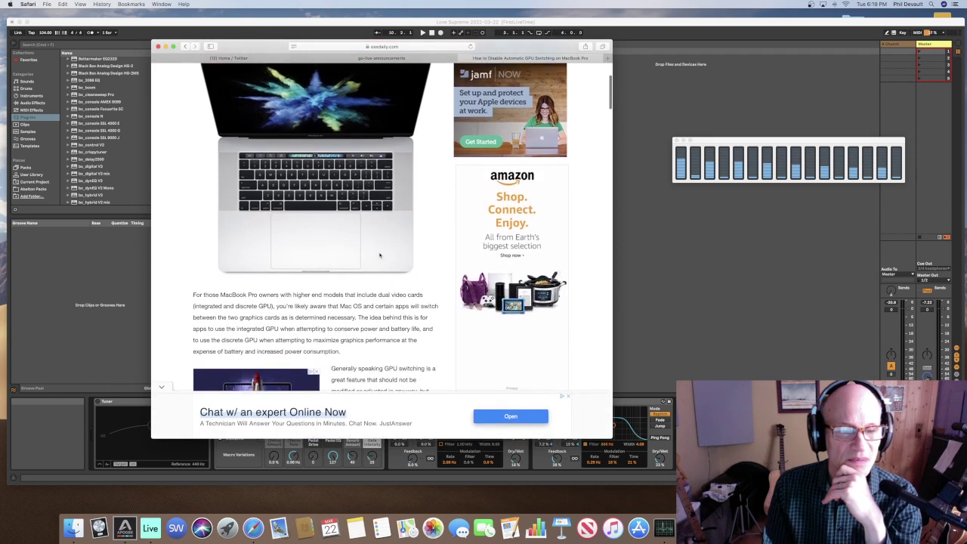
pyautogui.scroll(-3, 380, 256)
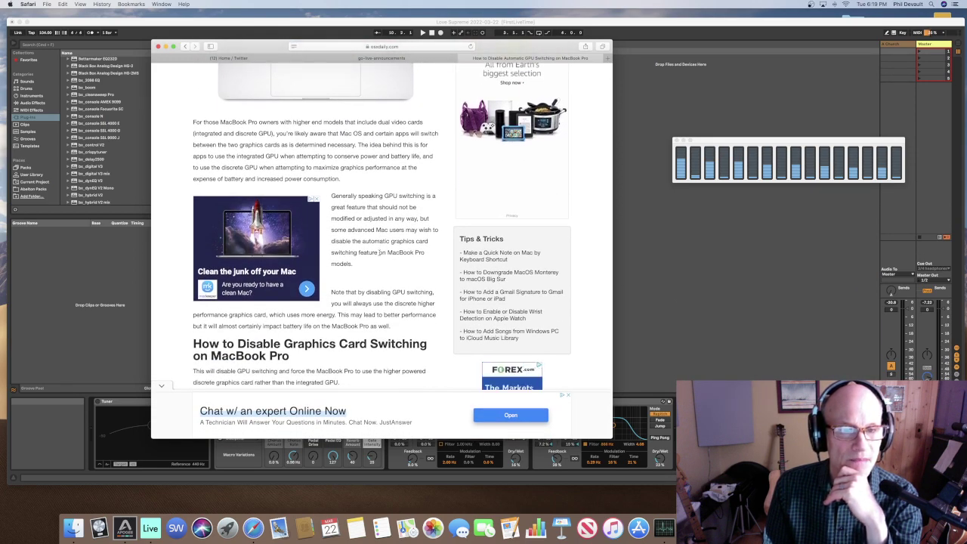
pyautogui.scroll(-3, 380, 253)
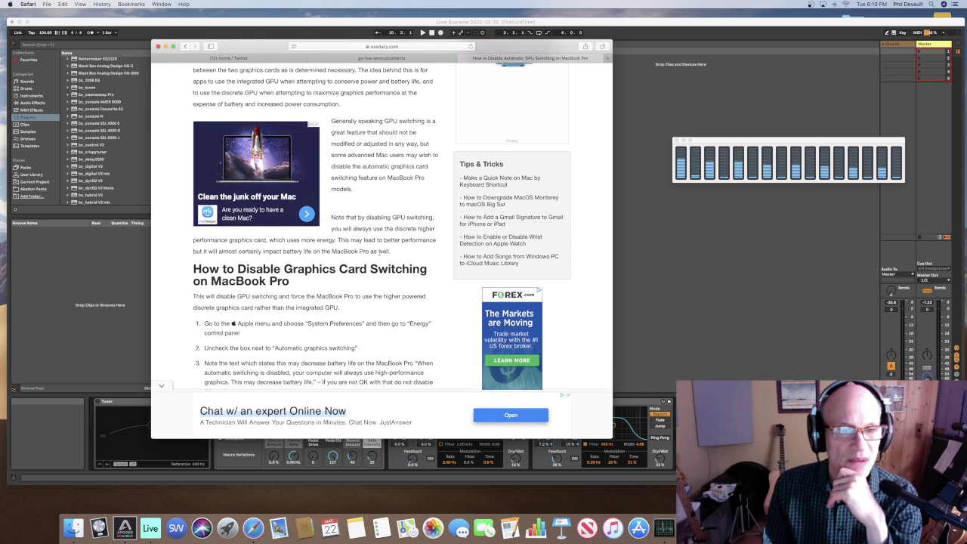
pyautogui.scroll(-5, 380, 254)
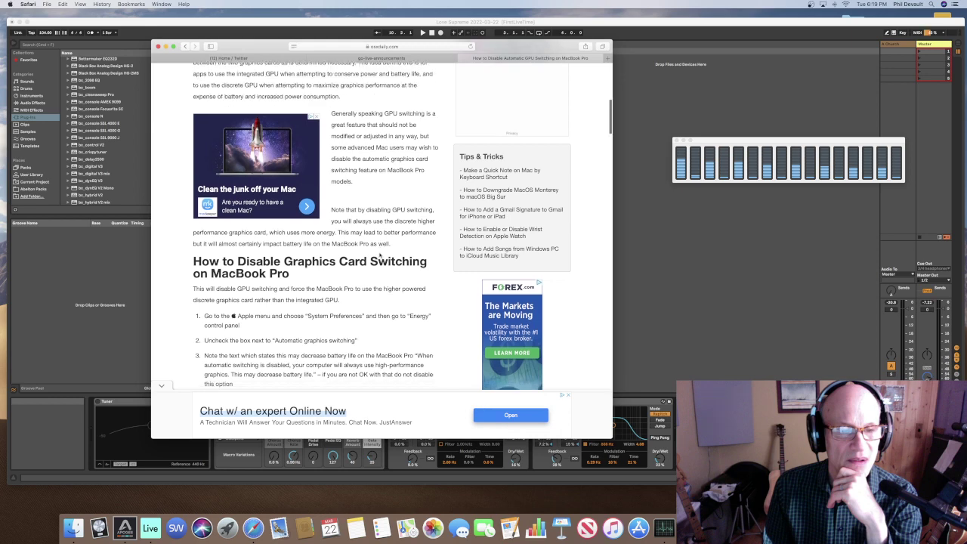
pyautogui.scroll(-3, 379, 254)
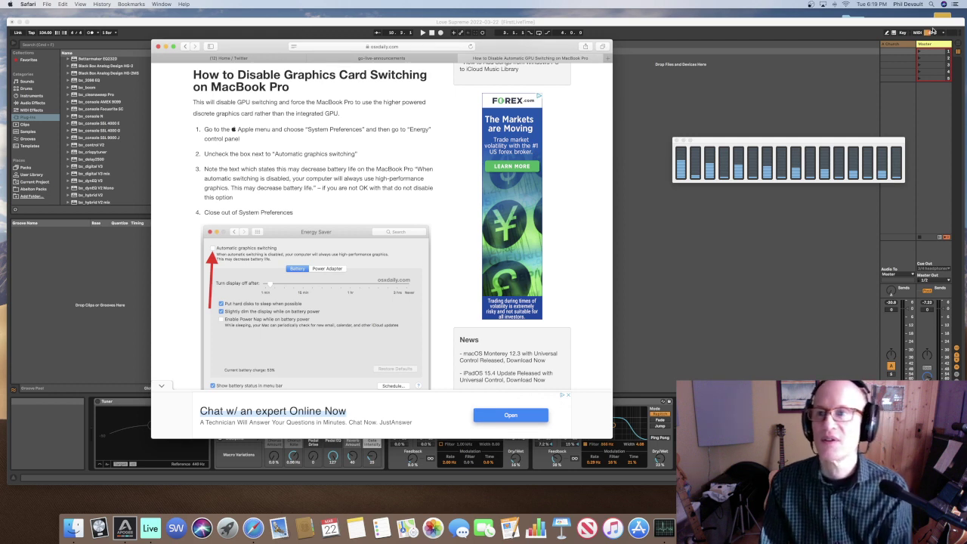
# Check the Mac's Energy Saver preferences for an automatic graphics switching option and close them
pyautogui.click(932, 4)
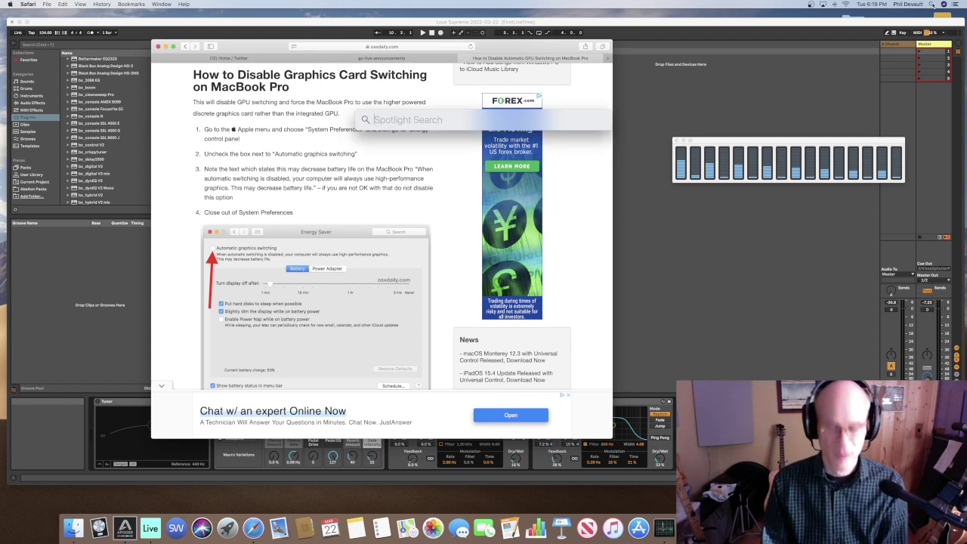
pyautogui.write('energy')
pyautogui.press('Return')
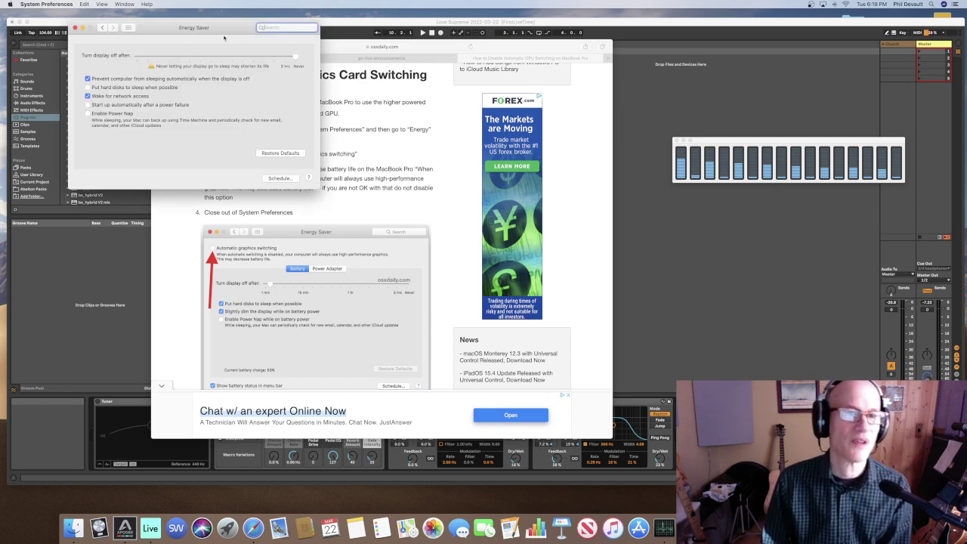
pyautogui.click(75, 28)
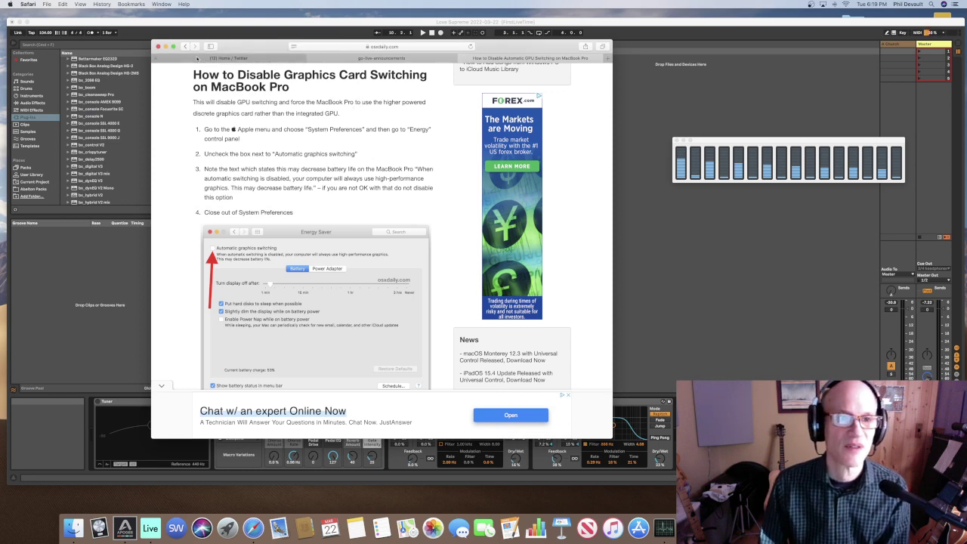
# Return to the "Reducing the CPU load" article and read its advice on freezing tracks, Return tracks and polyphony
pyautogui.click(187, 47)
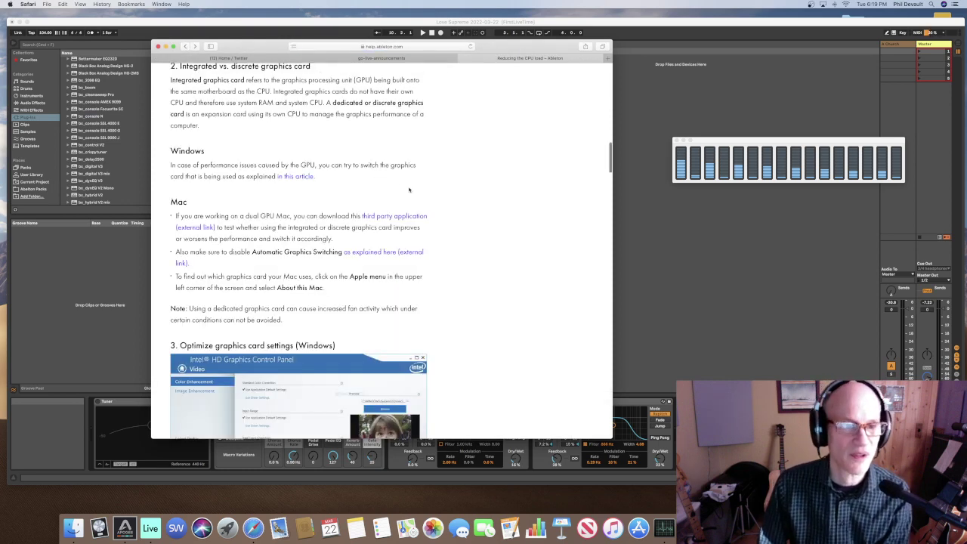
pyautogui.scroll(-8, 436, 200)
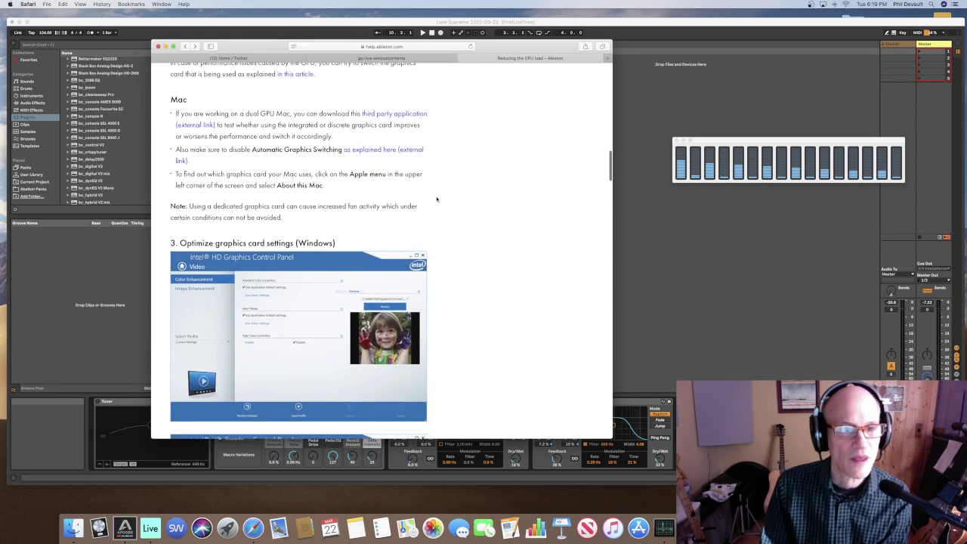
pyautogui.scroll(-10, 436, 200)
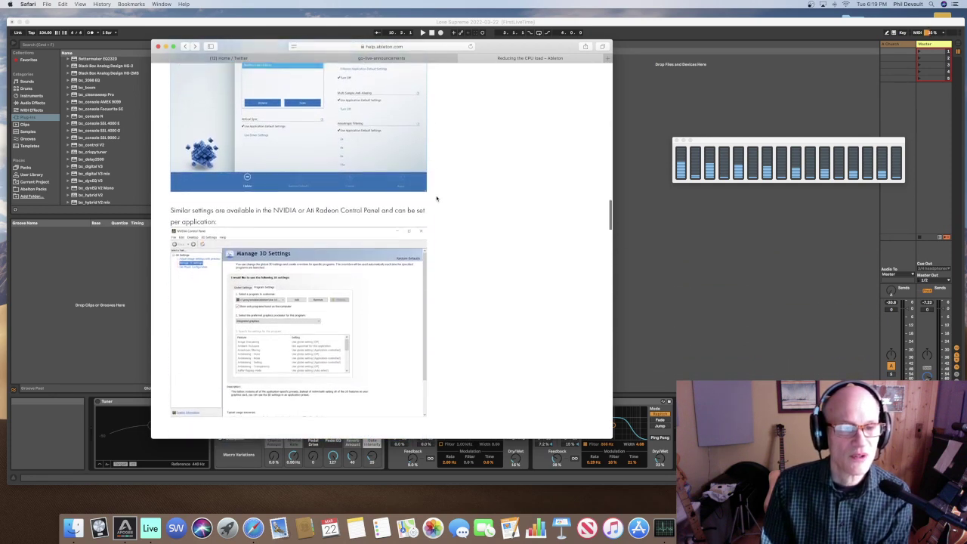
pyautogui.scroll(-6, 436, 198)
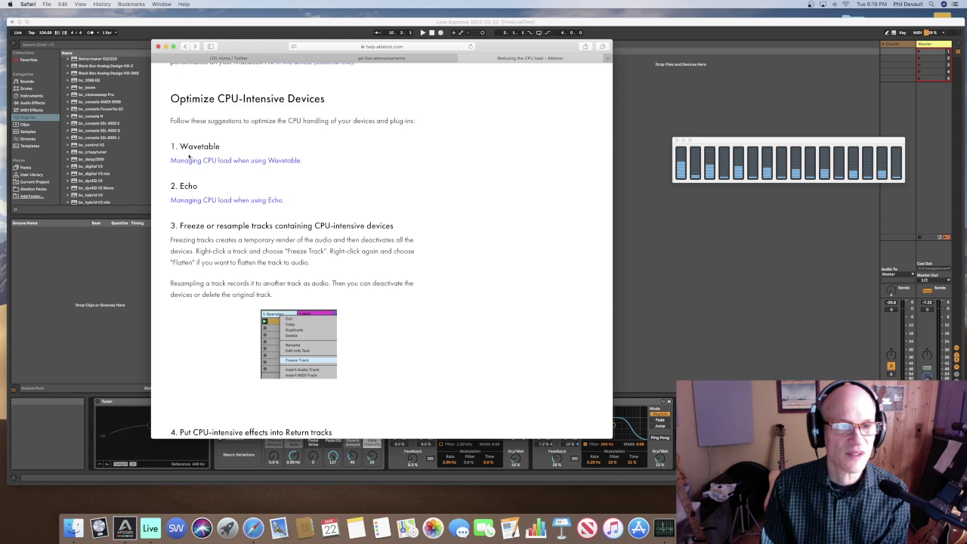
pyautogui.scroll(-2, 292, 228)
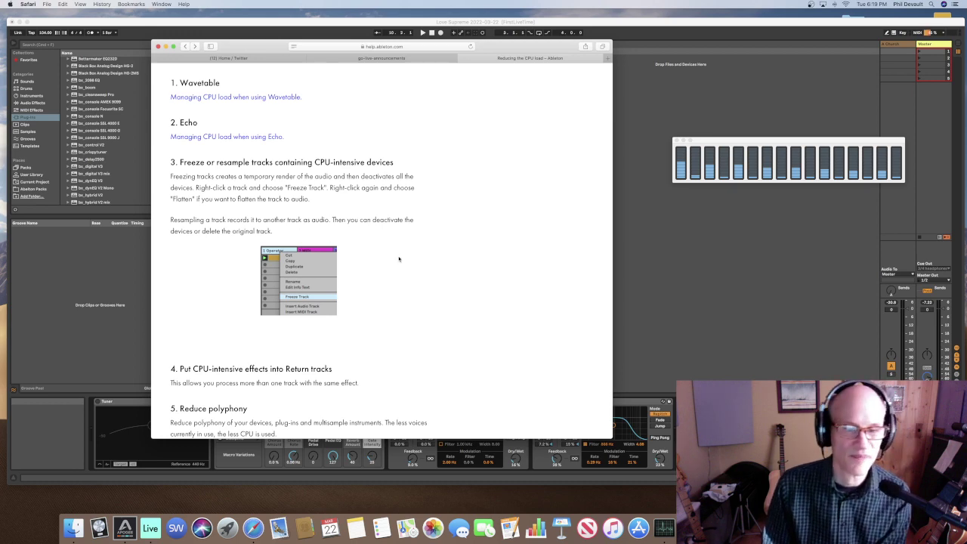
pyautogui.scroll(-3, 399, 257)
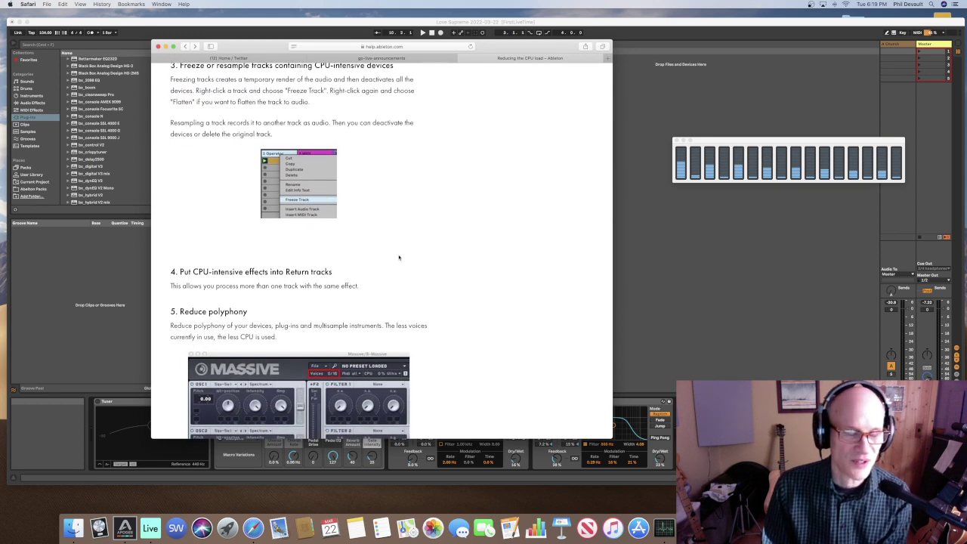
pyautogui.scroll(-3, 399, 258)
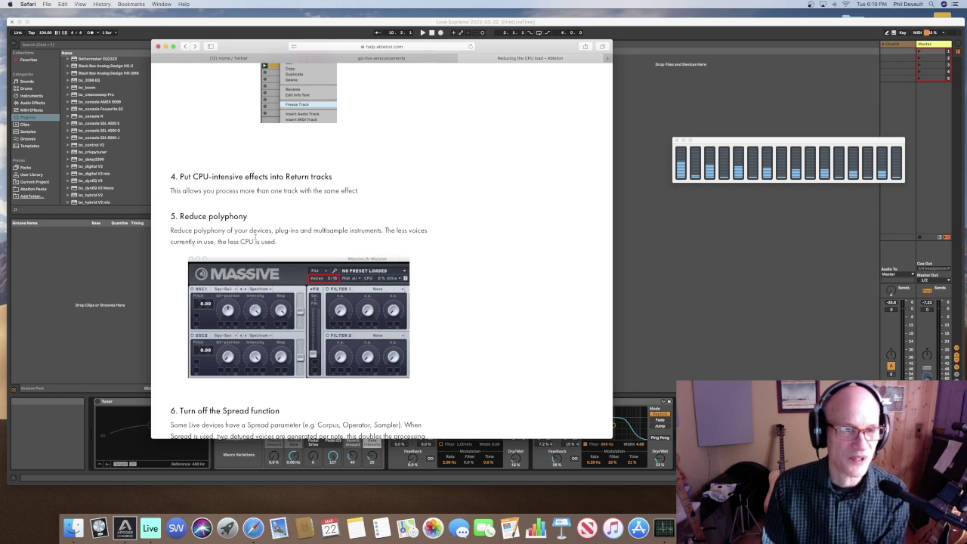
pyautogui.scroll(-2, 260, 226)
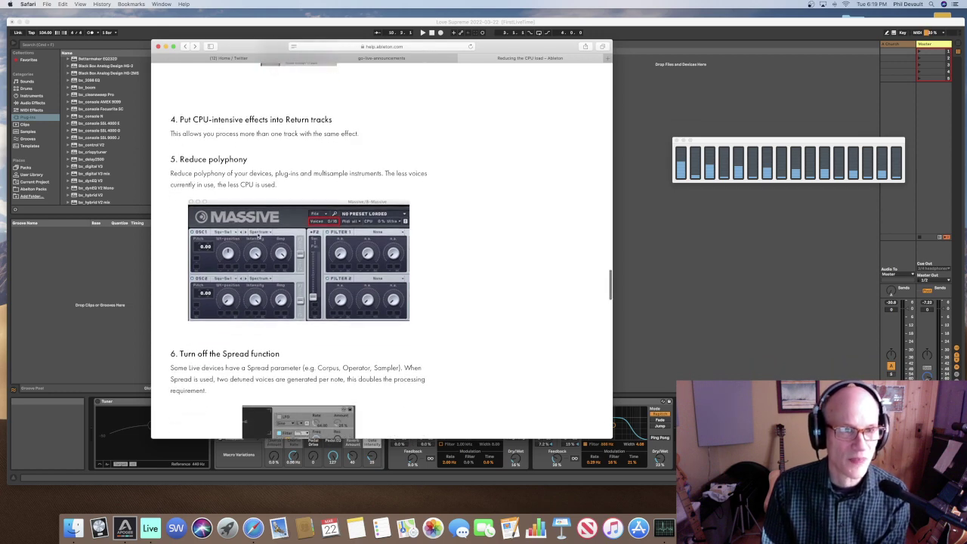
pyautogui.scroll(-10, 409, 270)
pyautogui.scroll(2, 408, 267)
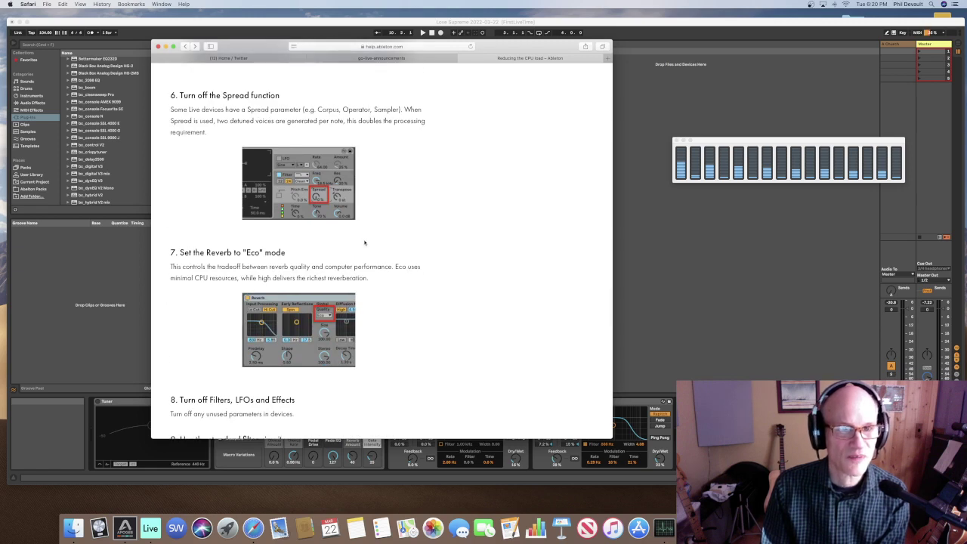
# Read the device advice on the Spread function, Reverb Eco mode, unused filters and effects, filter circuits and Simpler warping
pyautogui.moveTo(318, 110); pyautogui.dragTo(400, 110)
pyautogui.click(400, 110)
pyautogui.click(393, 177)
pyautogui.scroll(-3, 393, 177)
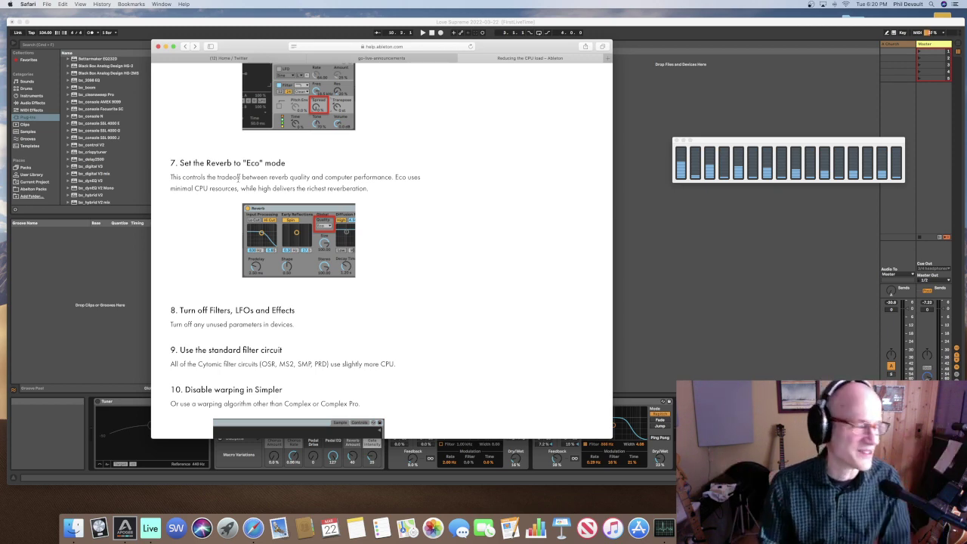
pyautogui.scroll(-5, 349, 205)
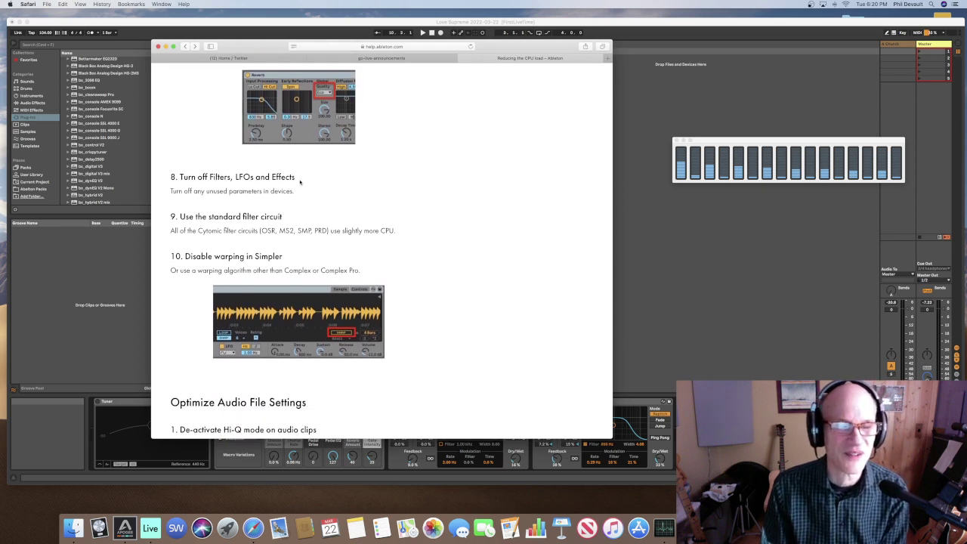
pyautogui.scroll(-2, 304, 184)
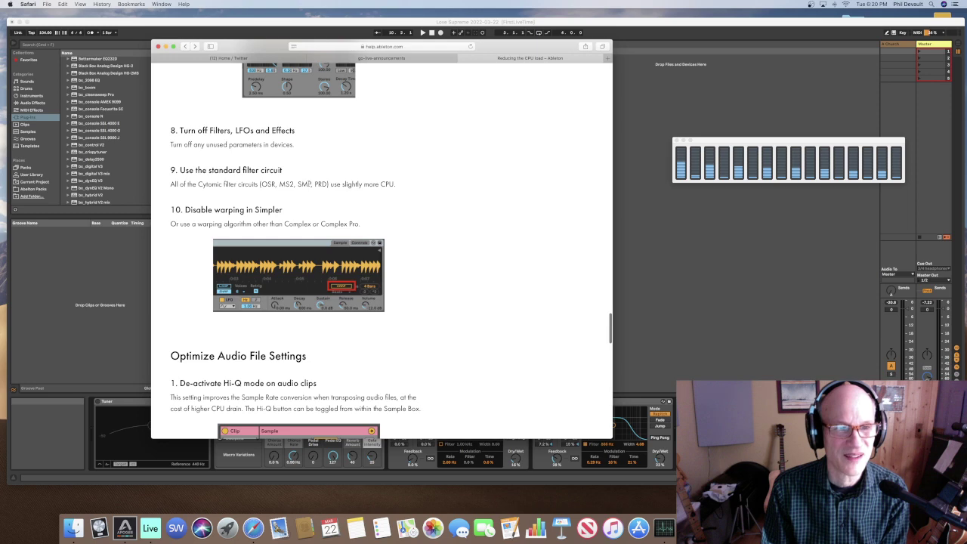
pyautogui.scroll(-1, 304, 186)
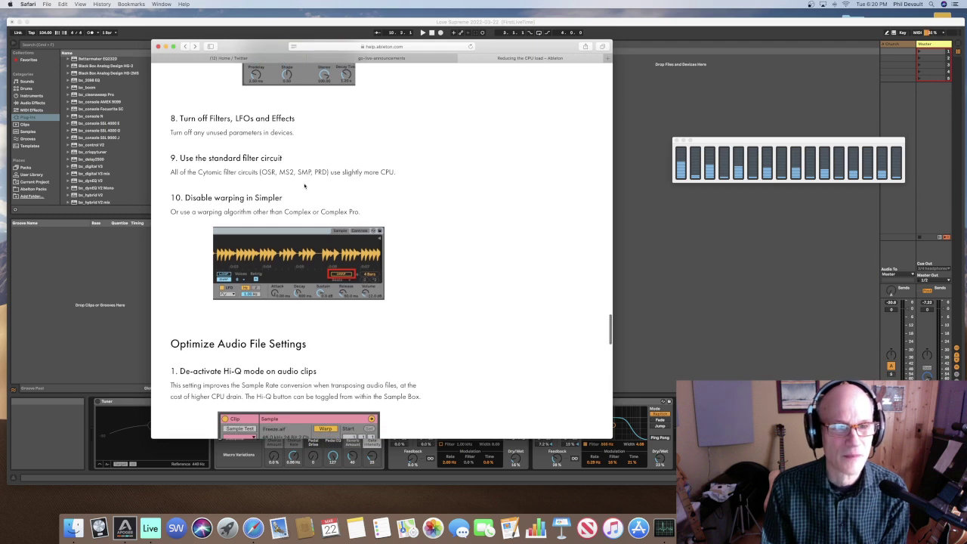
pyautogui.scroll(-2, 302, 188)
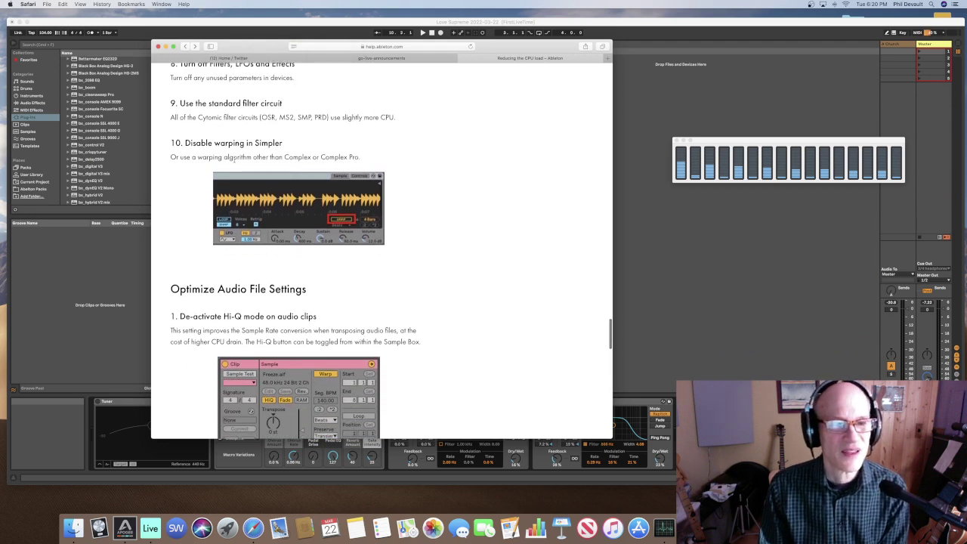
# Read the article's sections on optimizing audio file settings and system resources, highlighting the "Wi-Fi, Bluetooth and the Webcam" advice
pyautogui.scroll(-6, 299, 178)
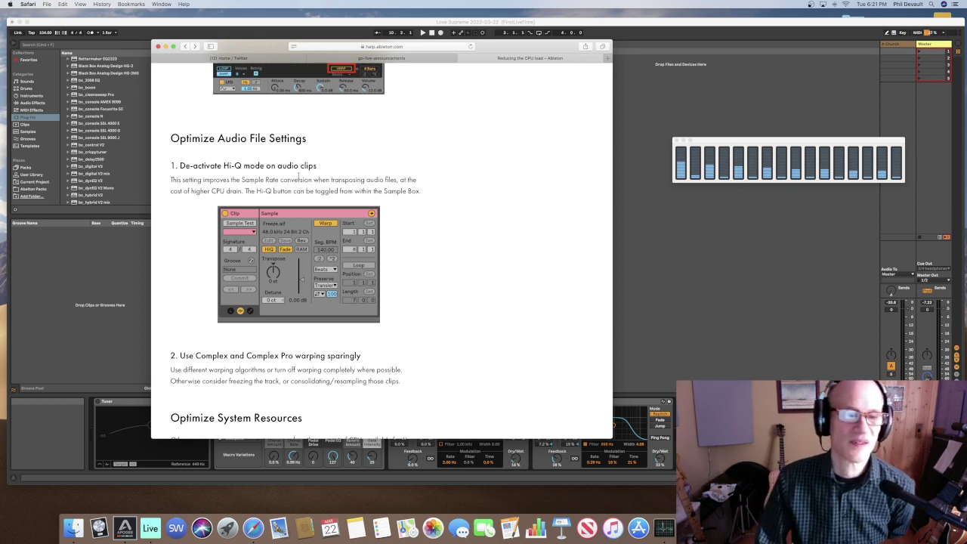
pyautogui.scroll(-10, 359, 201)
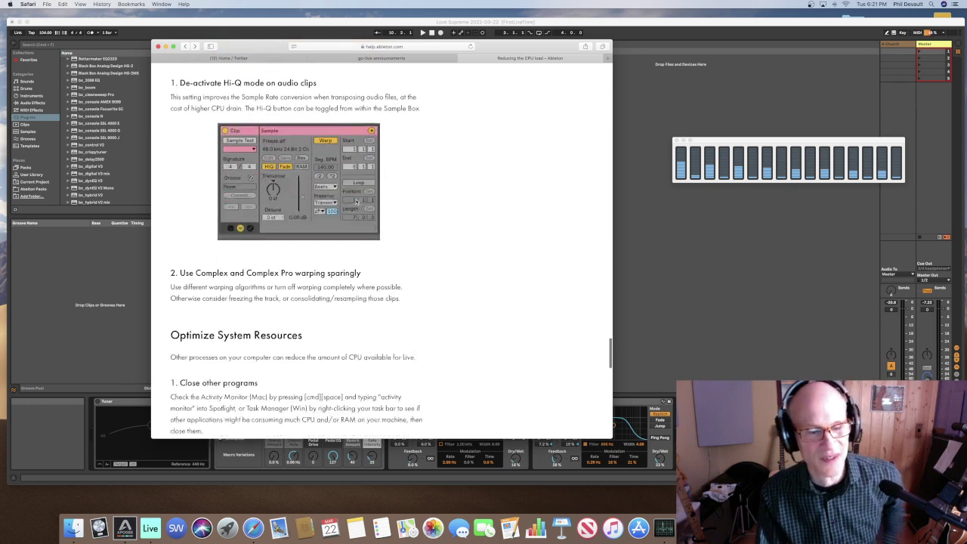
pyautogui.scroll(-5, 357, 202)
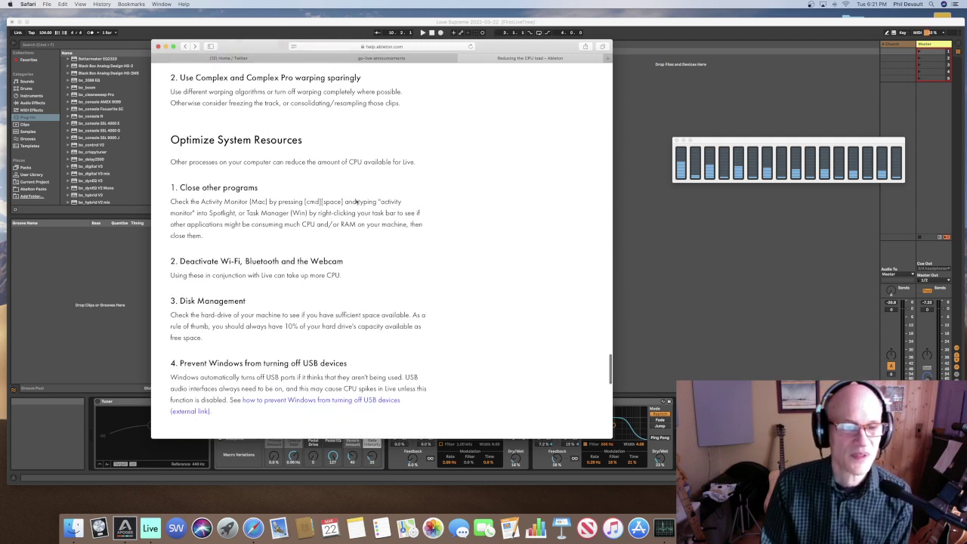
pyautogui.moveTo(219, 208); pyautogui.dragTo(349, 211)
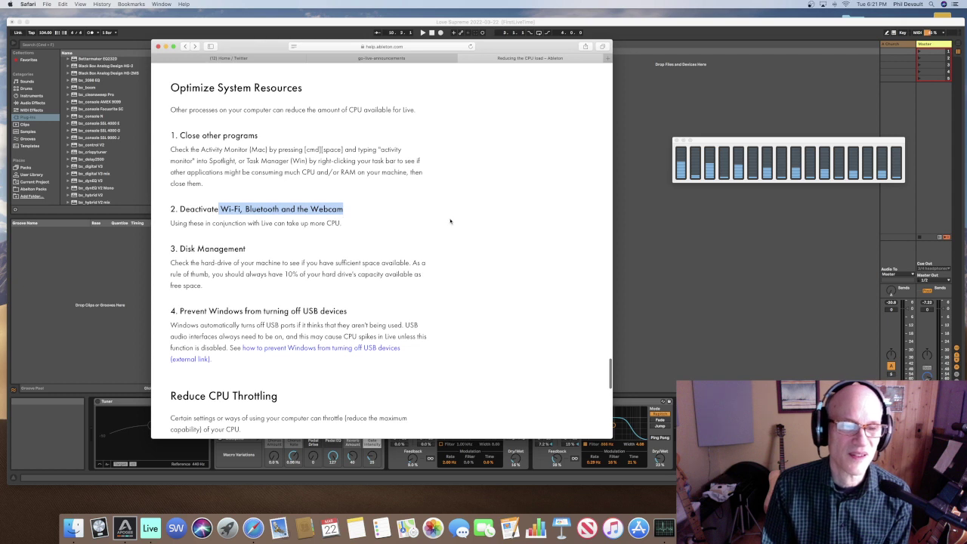
pyautogui.scroll(-3, 450, 221)
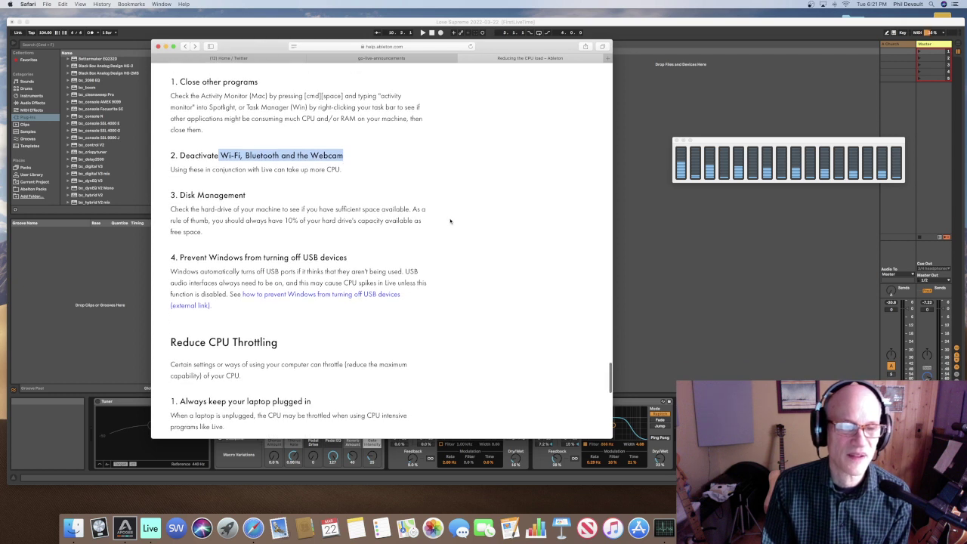
pyautogui.click(247, 217)
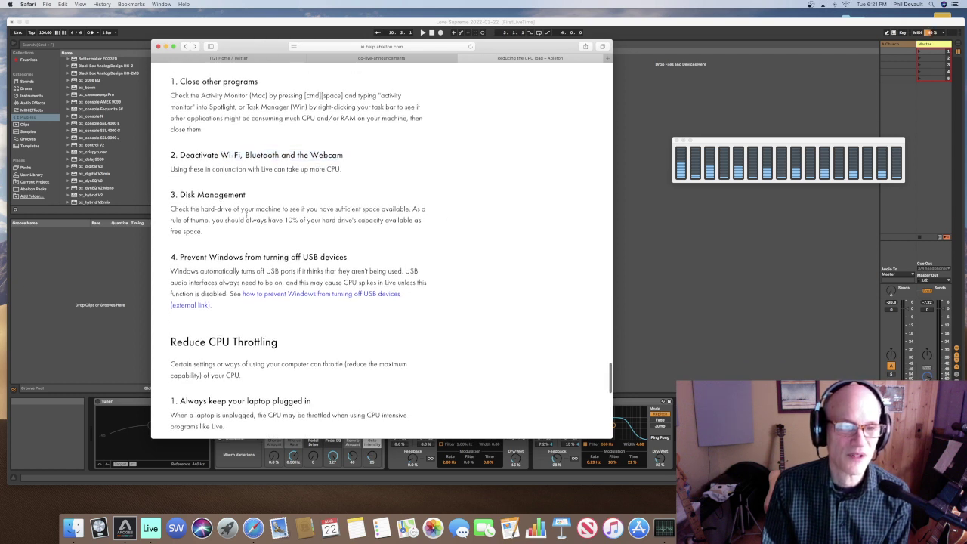
# Read the article's remaining advice on reducing CPU throttling and upgrading computer components
pyautogui.scroll(-15, 327, 234)
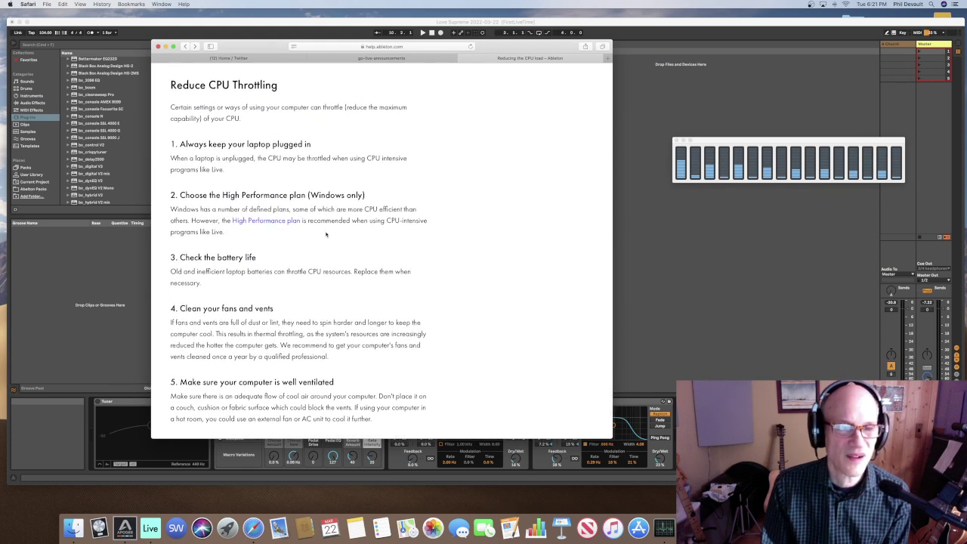
pyautogui.scroll(-3, 327, 234)
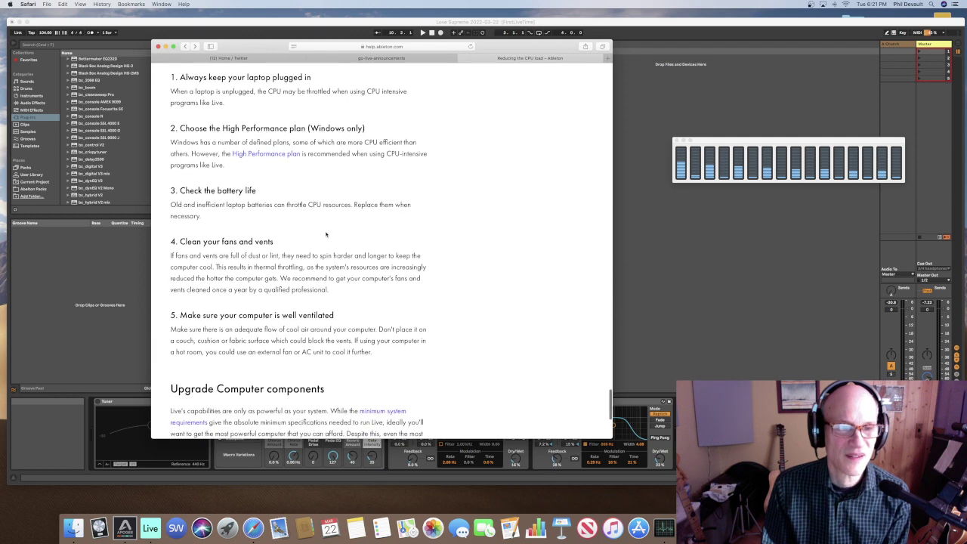
pyautogui.scroll(-2, 326, 235)
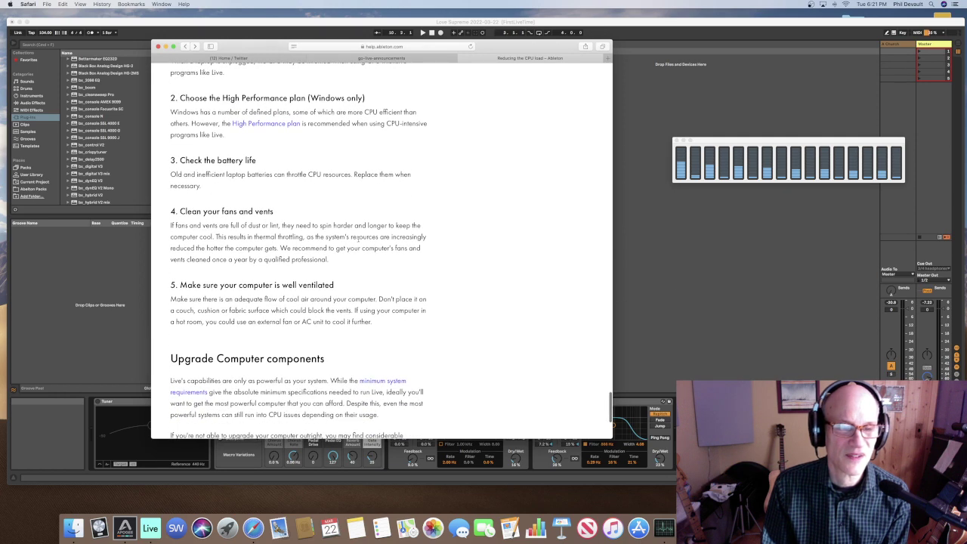
pyautogui.scroll(-3, 335, 238)
pyautogui.scroll(-5, 335, 238)
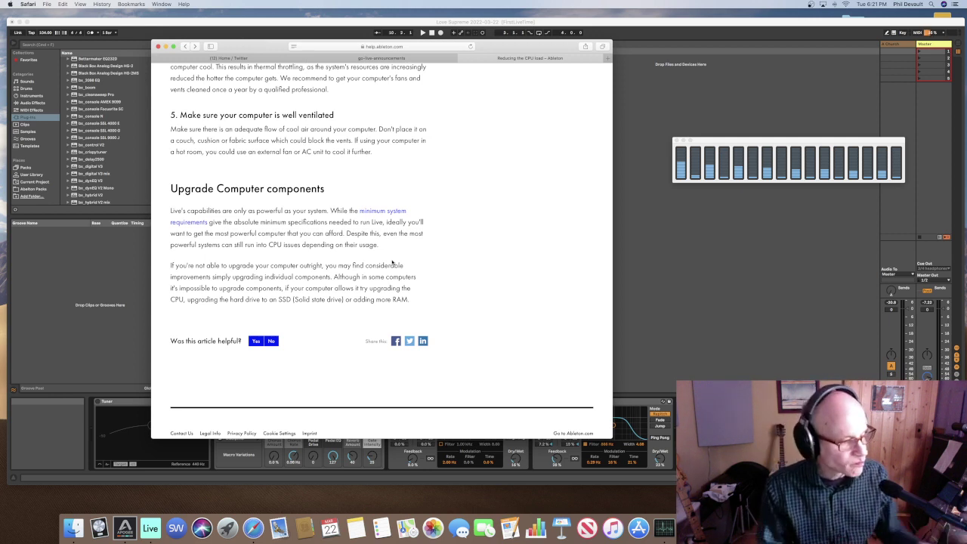
# Close the Ableton article's tab, reposition the Safari window and minimize it
pyautogui.click(462, 59)
pyautogui.moveTo(496, 55); pyautogui.dragTo(578, 91)
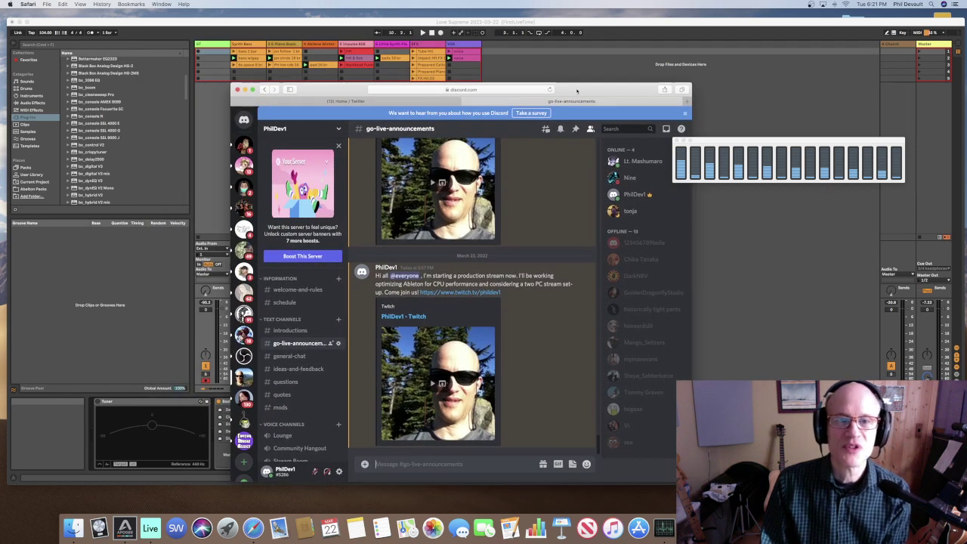
pyautogui.click(245, 89)
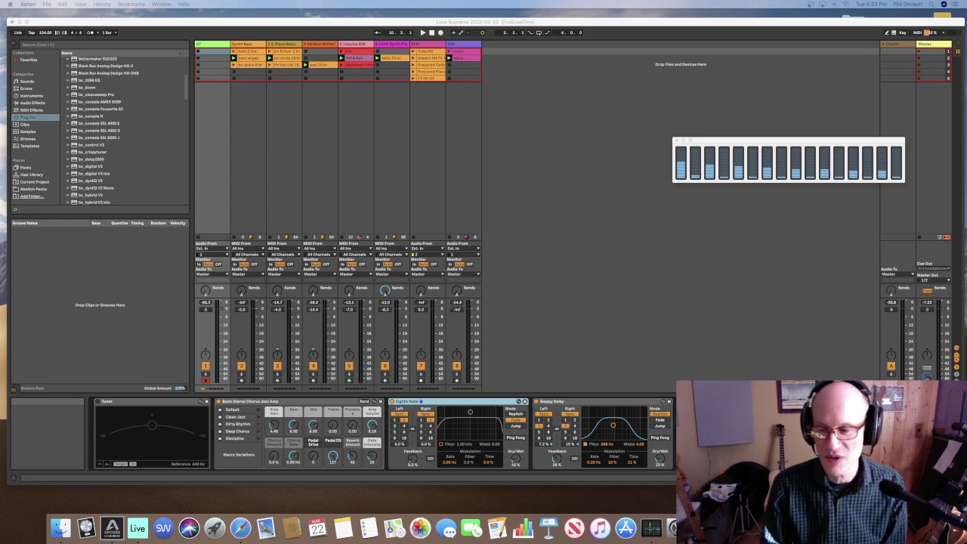
# Restore and widen the Safari window, load ecamm.com in a new tab and open the Ecamm Live pricing page
pyautogui.click(856, 528)
pyautogui.moveTo(587, 96); pyautogui.dragTo(495, 66)
pyautogui.click(596, 72)
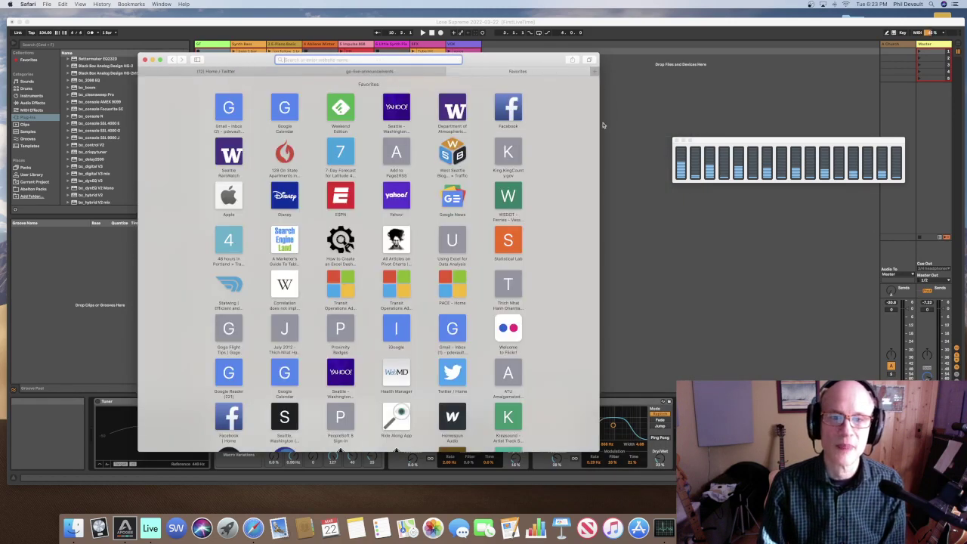
pyautogui.moveTo(601, 117); pyautogui.dragTo(635, 118)
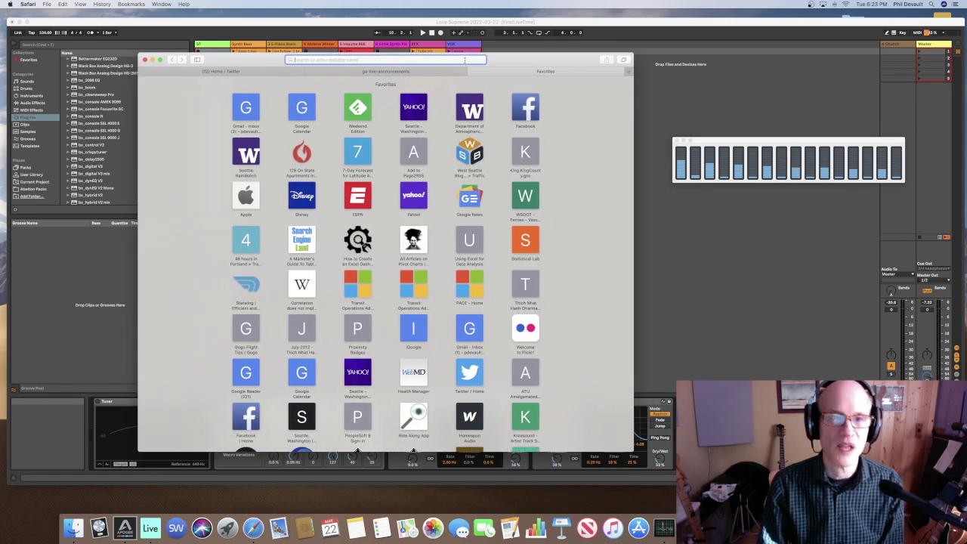
pyautogui.write('ecomm.com')
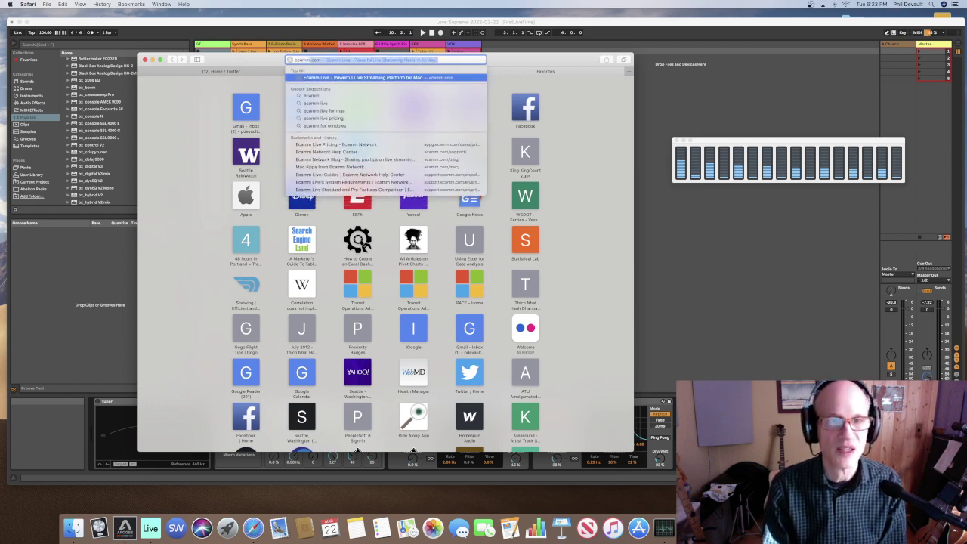
pyautogui.press('Return')
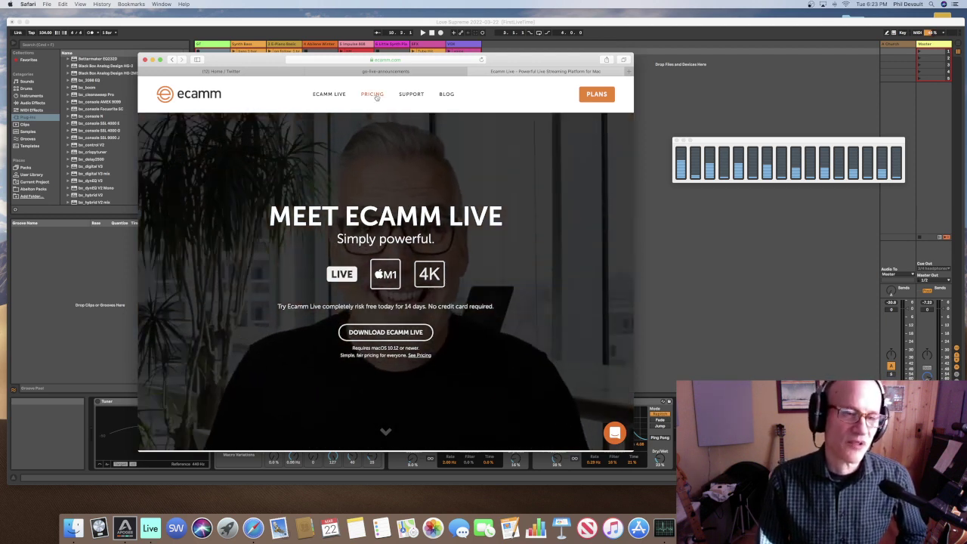
pyautogui.click(373, 94)
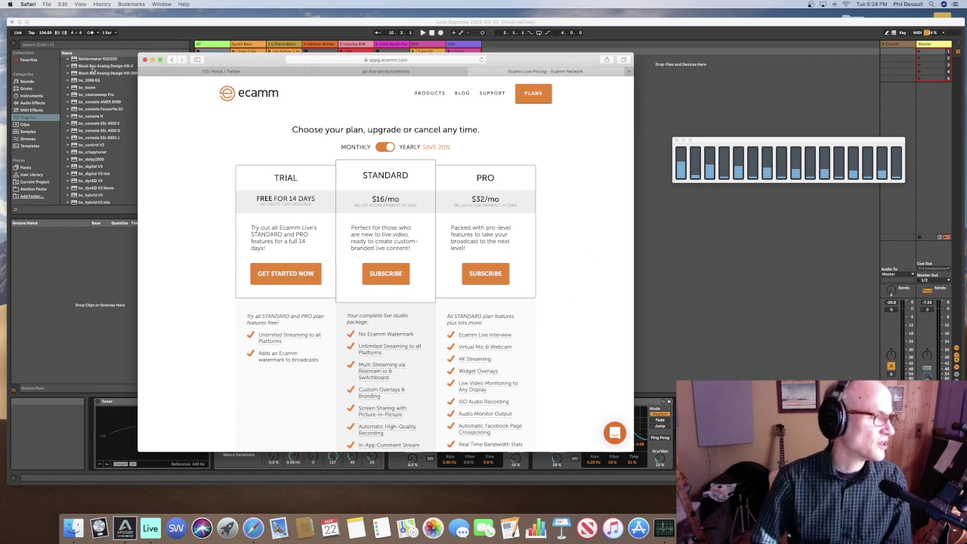
# Bring the OBS window onto this display to examine its sources, scenes and CPU usage, and move it back off
pyautogui.moveTo(0, 172); pyautogui.dragTo(542, 56)
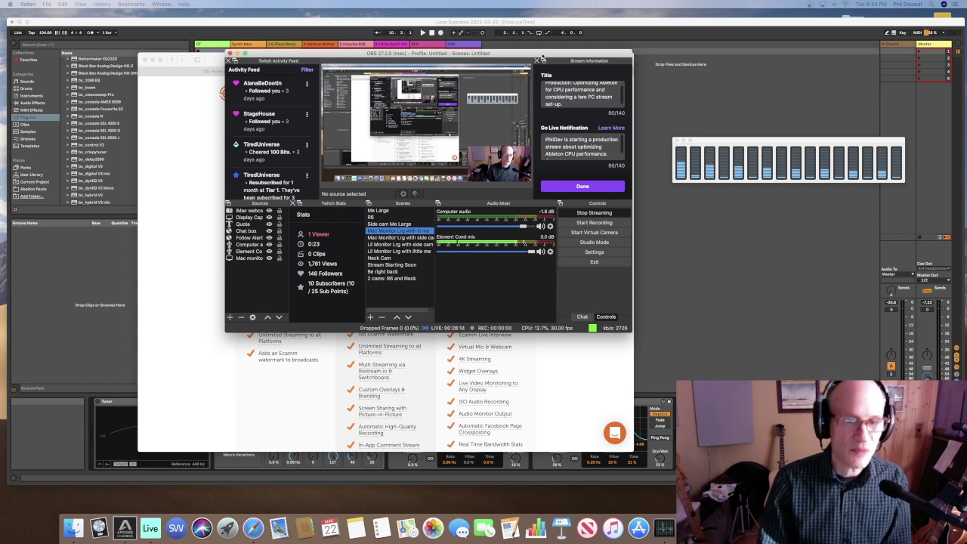
pyautogui.moveTo(542, 58); pyautogui.dragTo(0, 138)
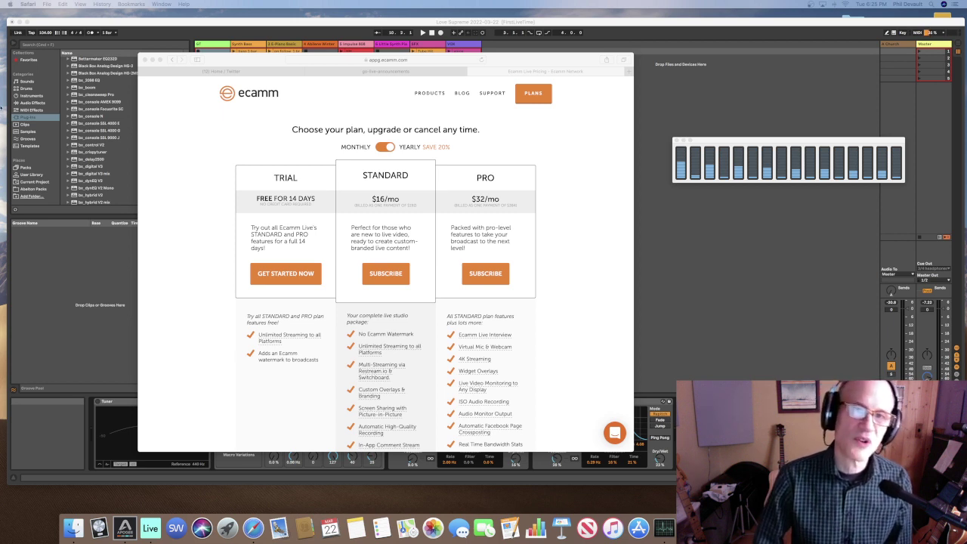
# Browse the pricing page's reviews and frequently asked questions, and open the Ecamm Products page
pyautogui.scroll(-10, 538, 328)
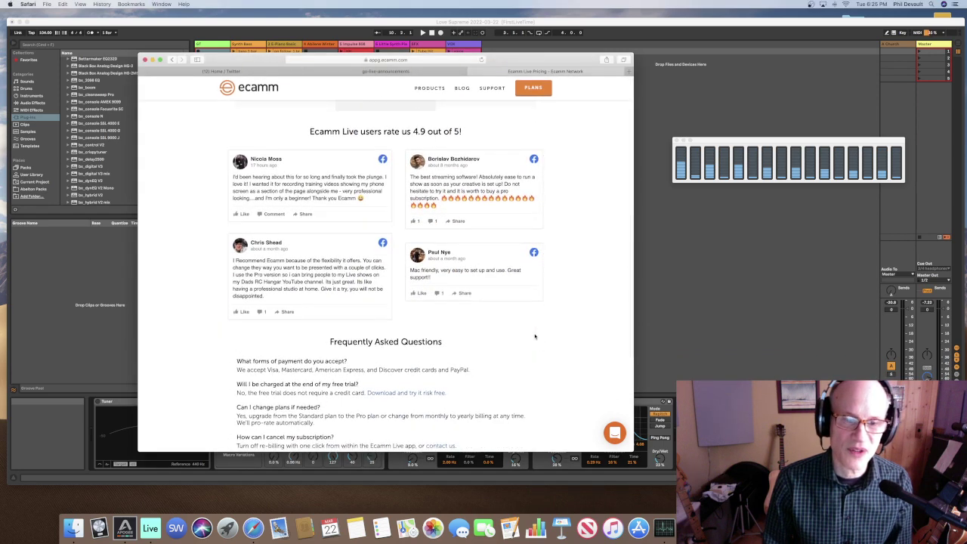
pyautogui.scroll(10, 539, 337)
pyautogui.click(425, 94)
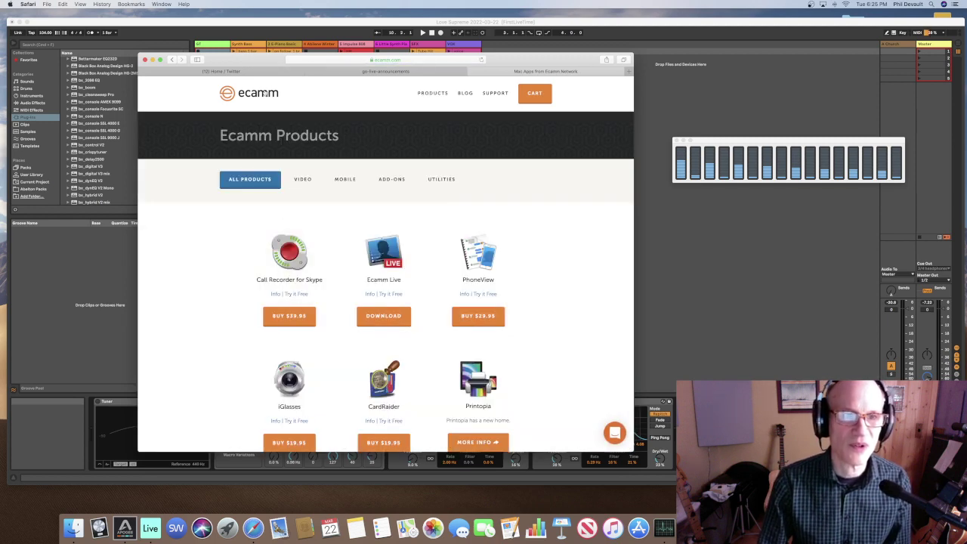
# Return through the pricing page to the Ecamm Live home page and examine its introduction and trial information
pyautogui.click(173, 60)
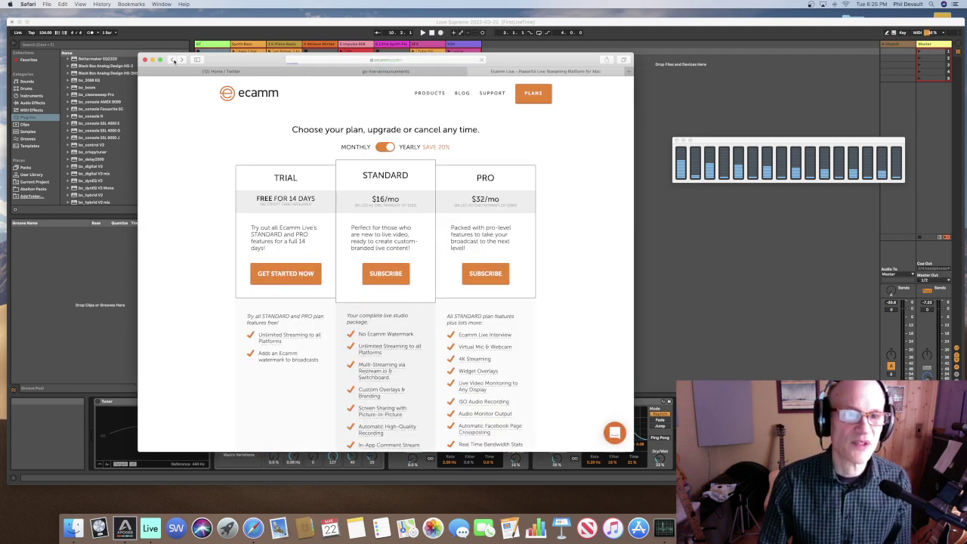
pyautogui.click(173, 60)
pyautogui.scroll(-1, 488, 270)
pyautogui.scroll(2, 488, 270)
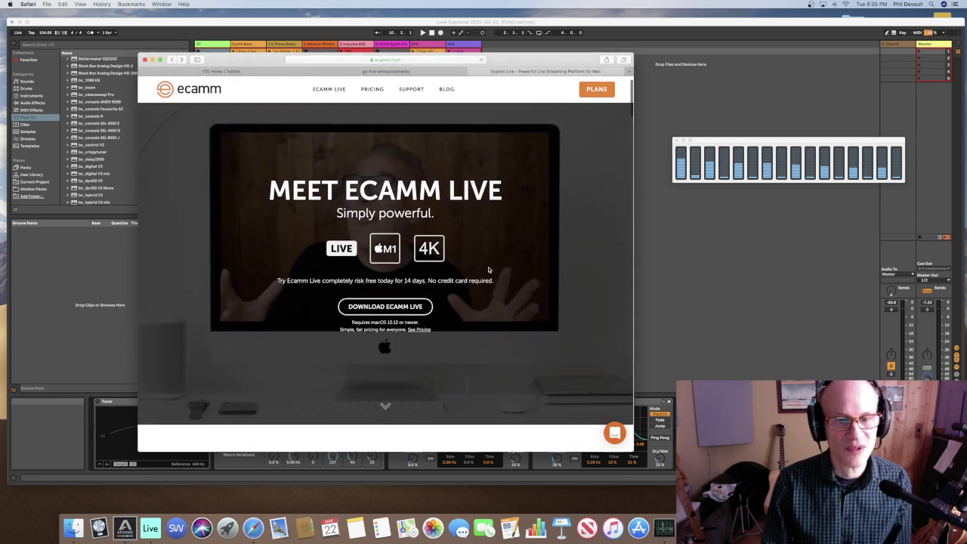
pyautogui.scroll(-1, 488, 270)
pyautogui.scroll(1, 488, 270)
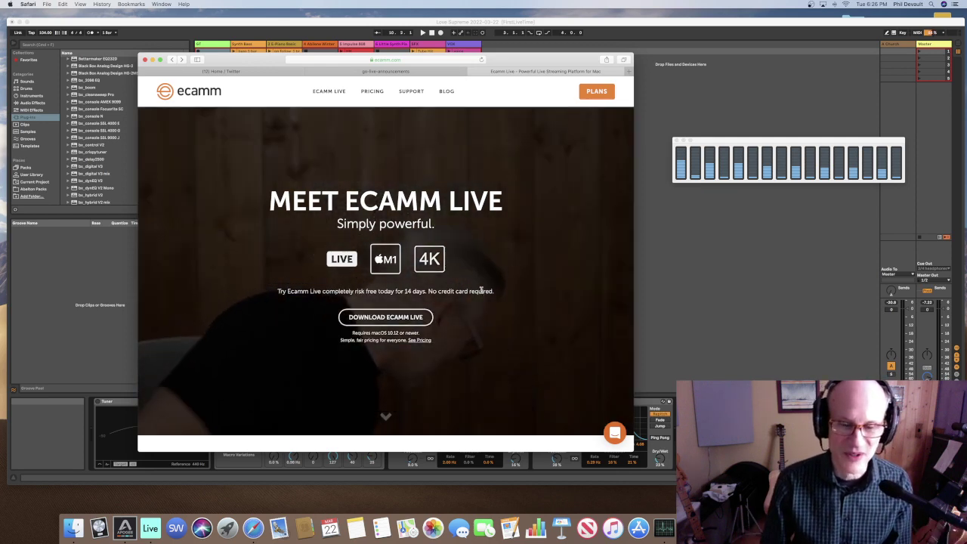
pyautogui.scroll(-10, 461, 265)
pyautogui.scroll(8, 482, 291)
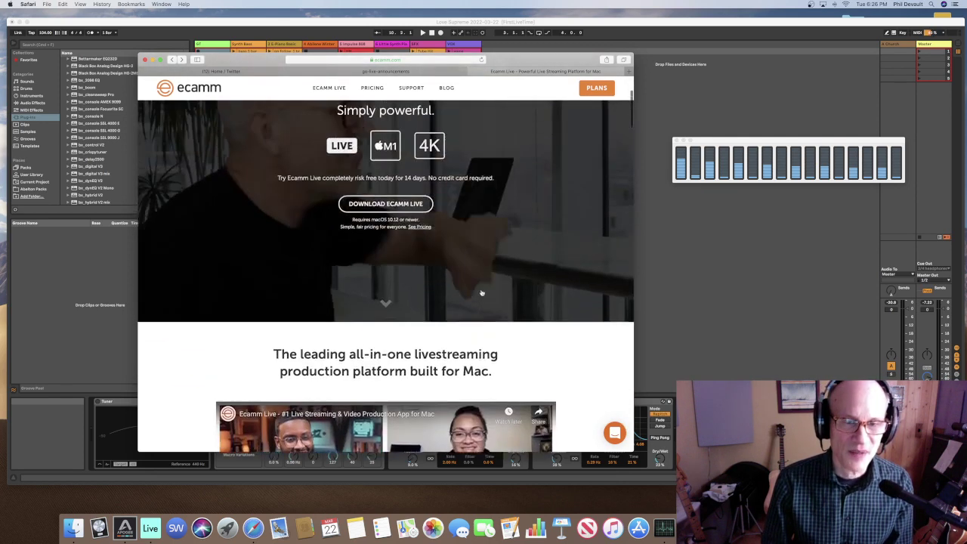
pyautogui.scroll(3, 467, 271)
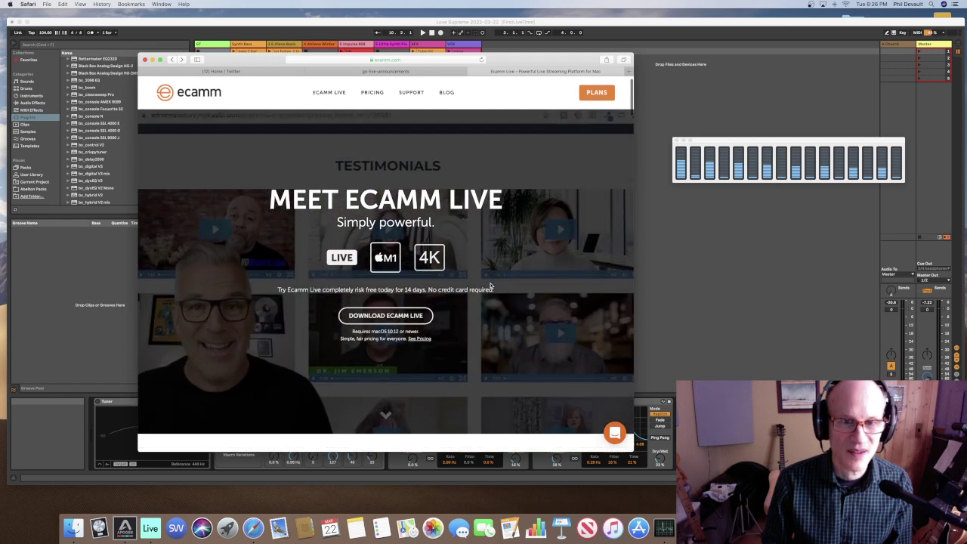
# Play the Ecamm Live introduction video on the home page at a slightly lower volume and switch to OBS while it runs
pyautogui.scroll(-5, 490, 286)
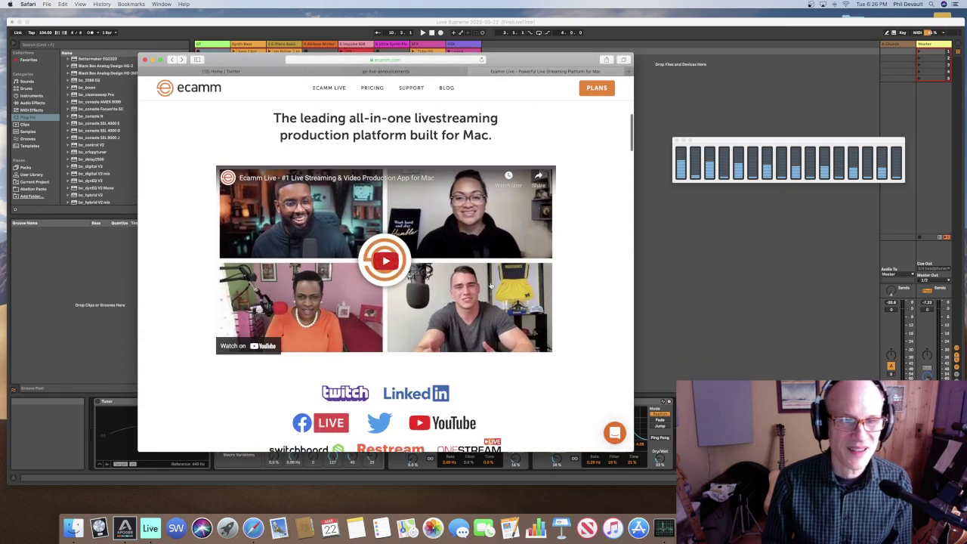
pyautogui.click(386, 262)
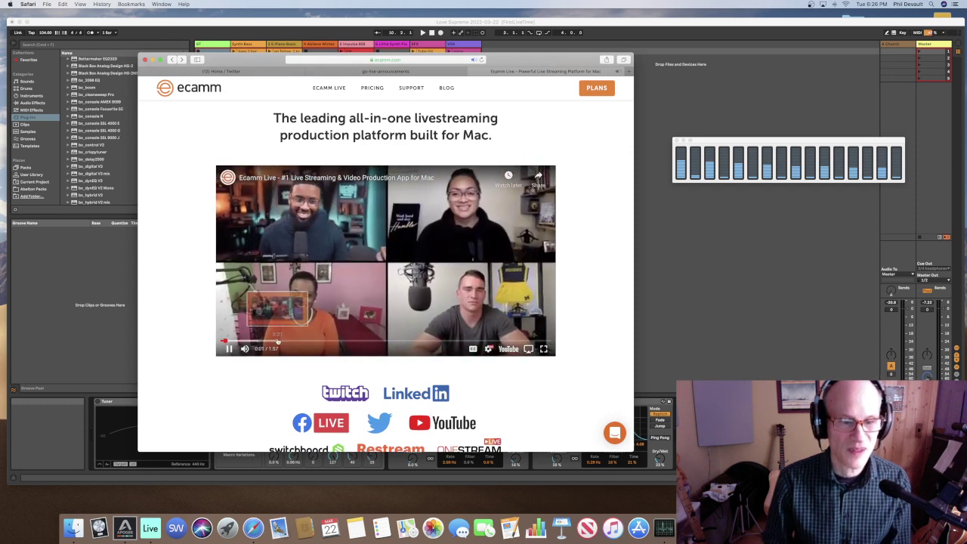
pyautogui.moveTo(246, 349)
pyautogui.moveTo(266, 350); pyautogui.dragTo(263, 349)
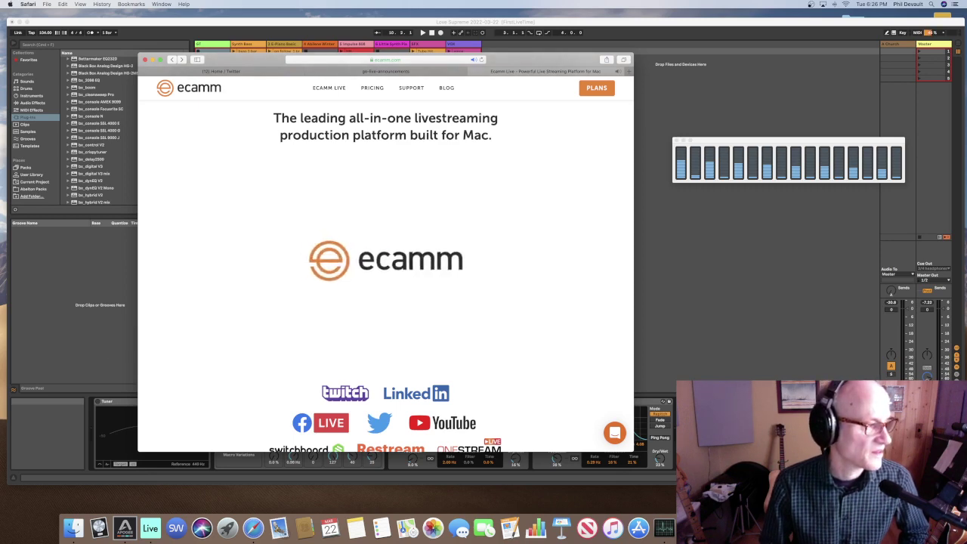
pyautogui.press('super+Tab')
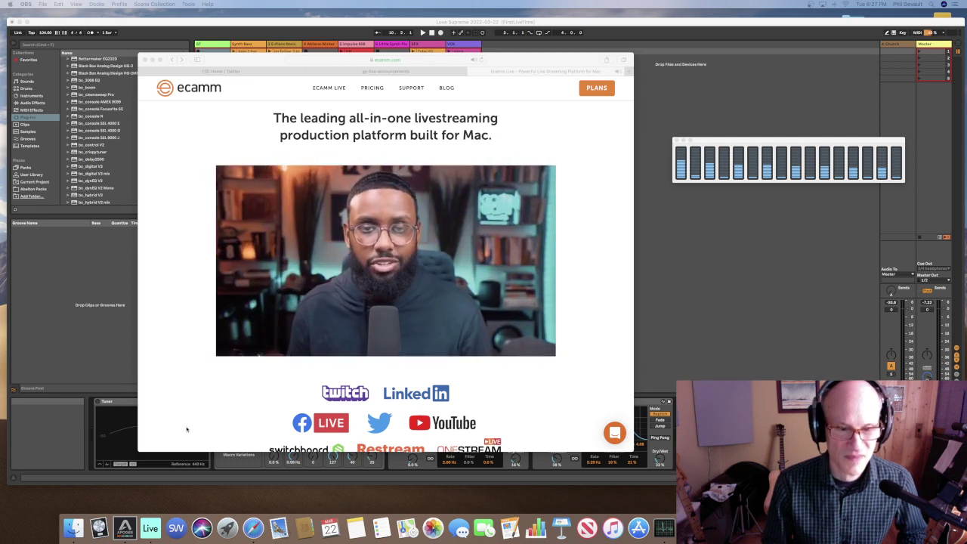
# Examine the Scenes, Effects, Overlays, Comments and Guests descriptions in the home page's broadcasting studio section
pyautogui.scroll(-1, 201, 425)
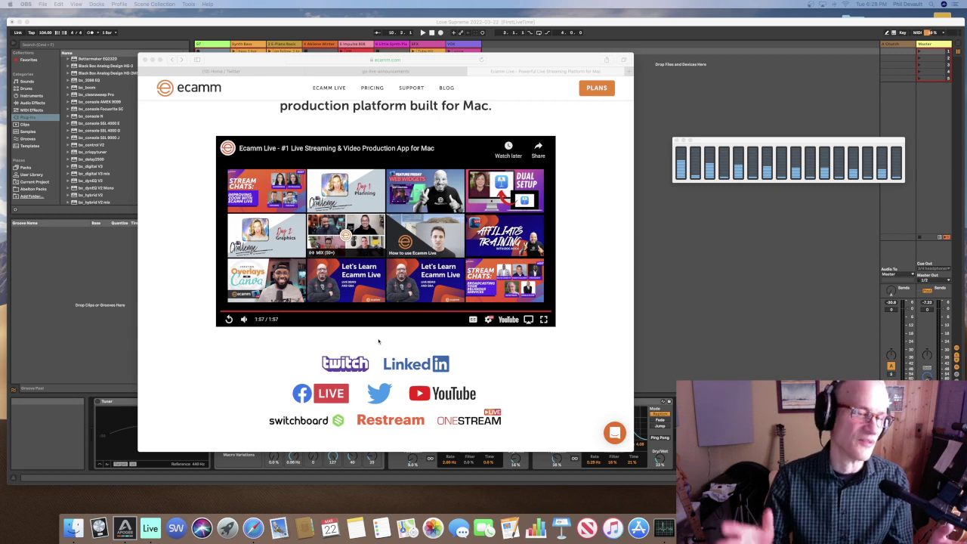
pyautogui.scroll(-8, 365, 344)
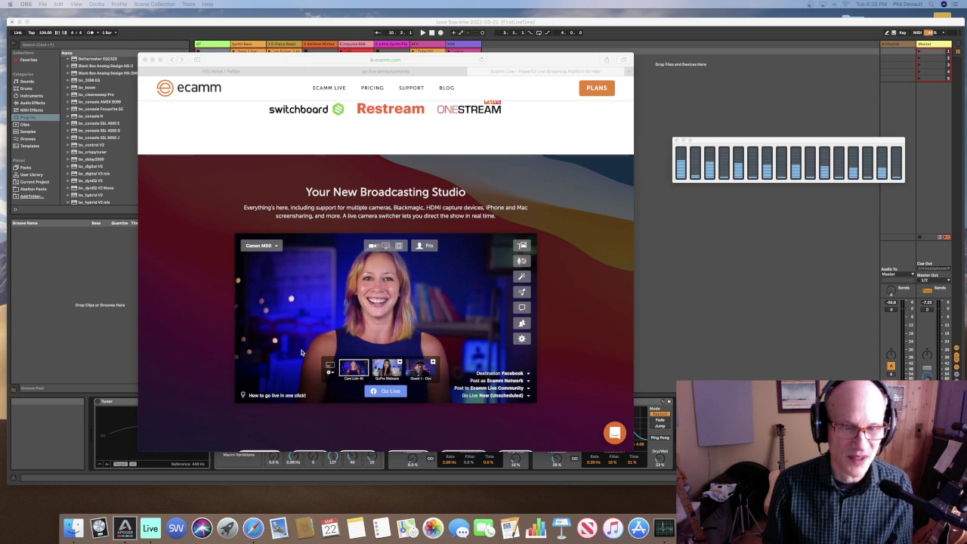
pyautogui.scroll(-5, 301, 353)
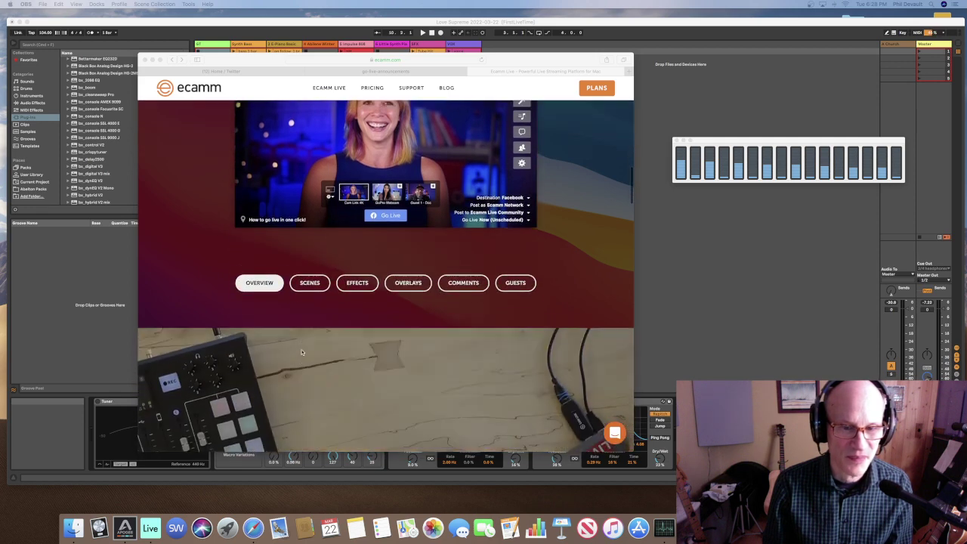
pyautogui.scroll(2, 301, 352)
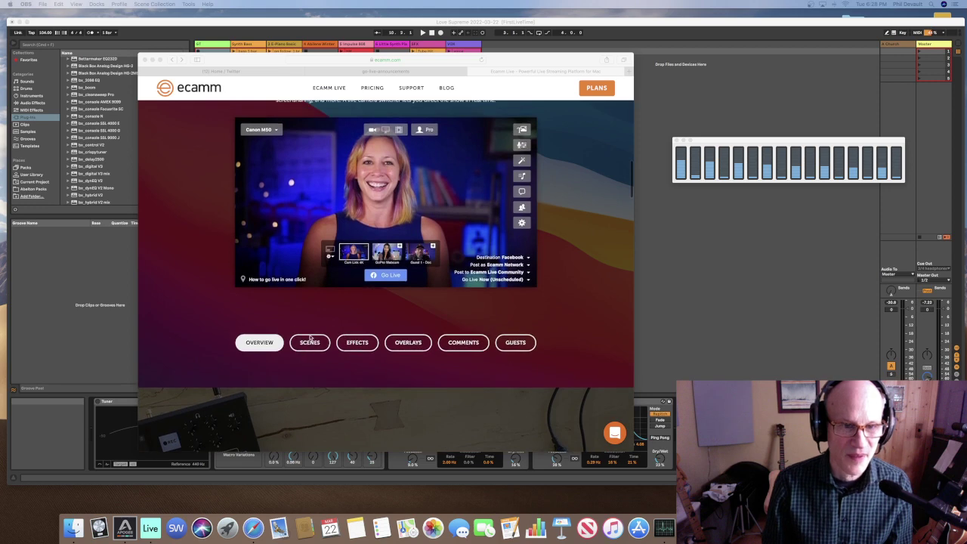
pyautogui.click(310, 342)
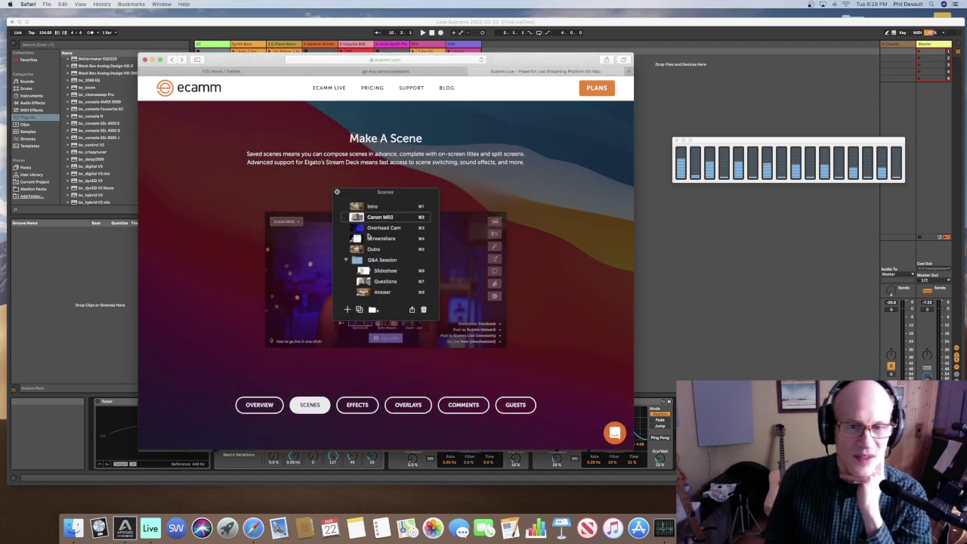
pyautogui.click(354, 406)
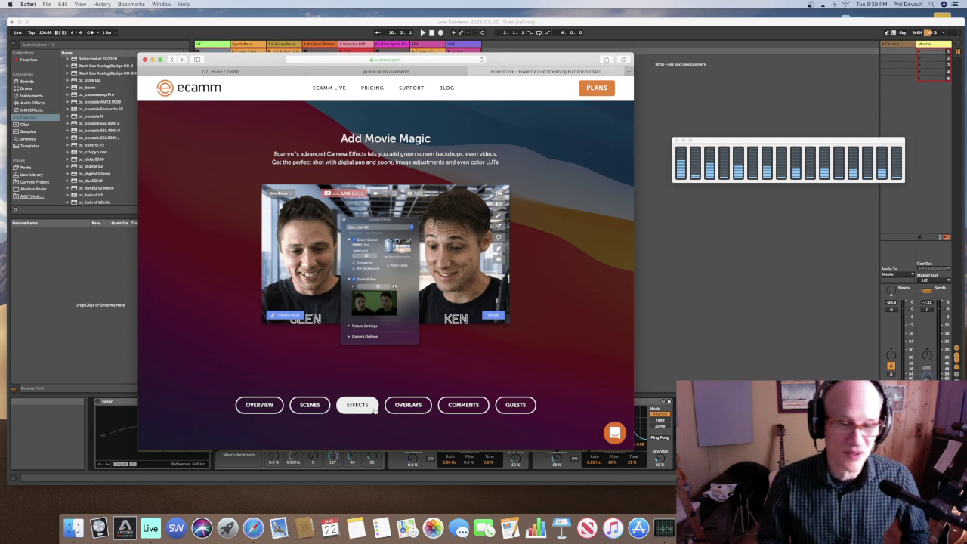
pyautogui.click(408, 406)
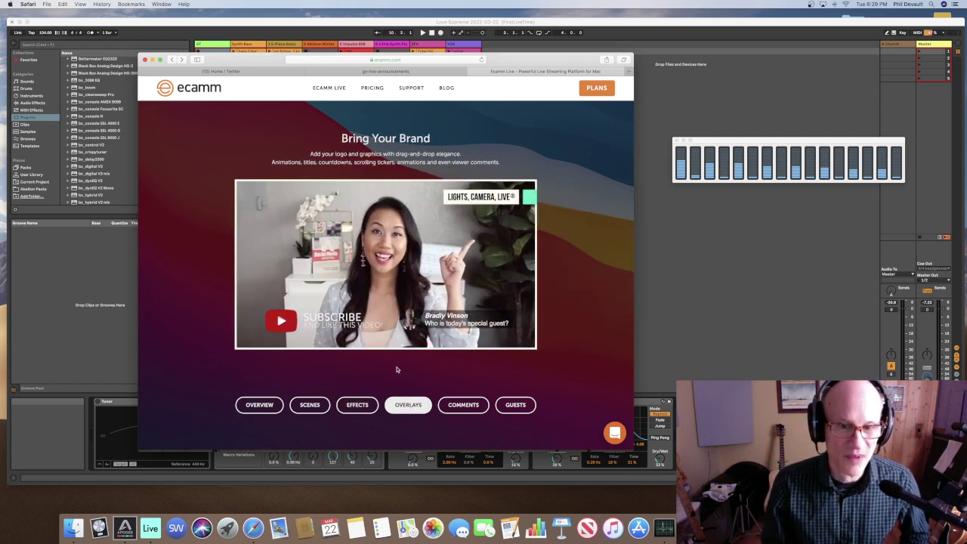
pyautogui.click(470, 407)
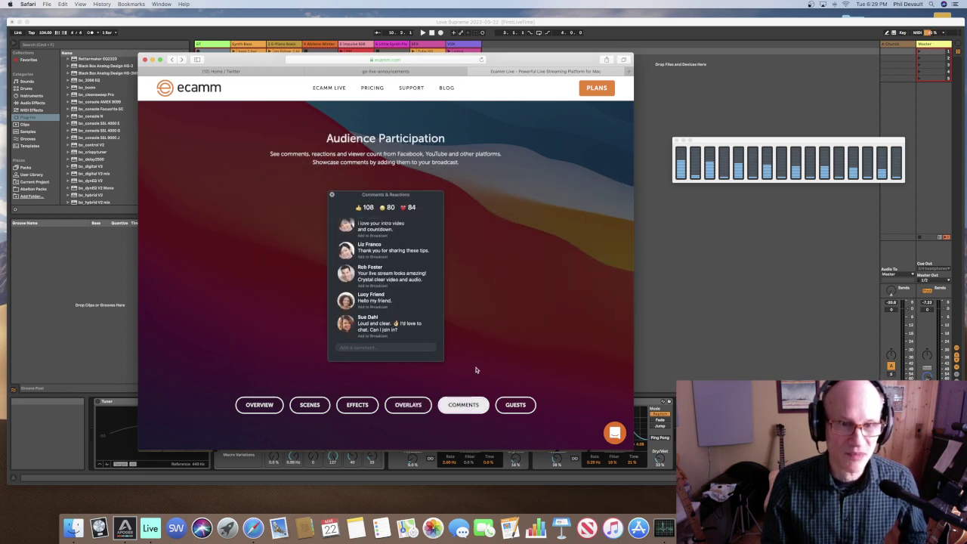
pyautogui.click(508, 398)
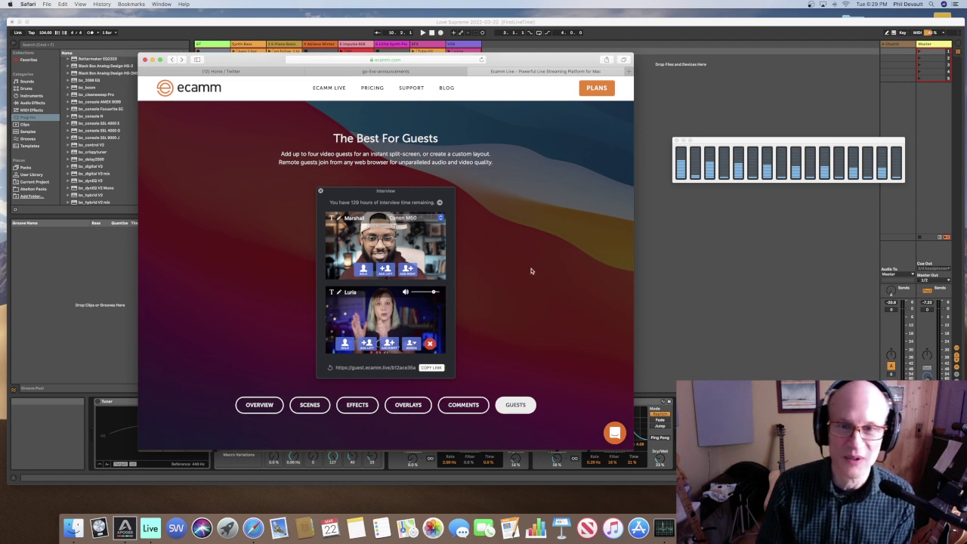
# Review Ecamm Live's supported inputs, features and outputs in the section below the broadcasting studio
pyautogui.scroll(-5, 532, 270)
pyautogui.scroll(-3, 532, 270)
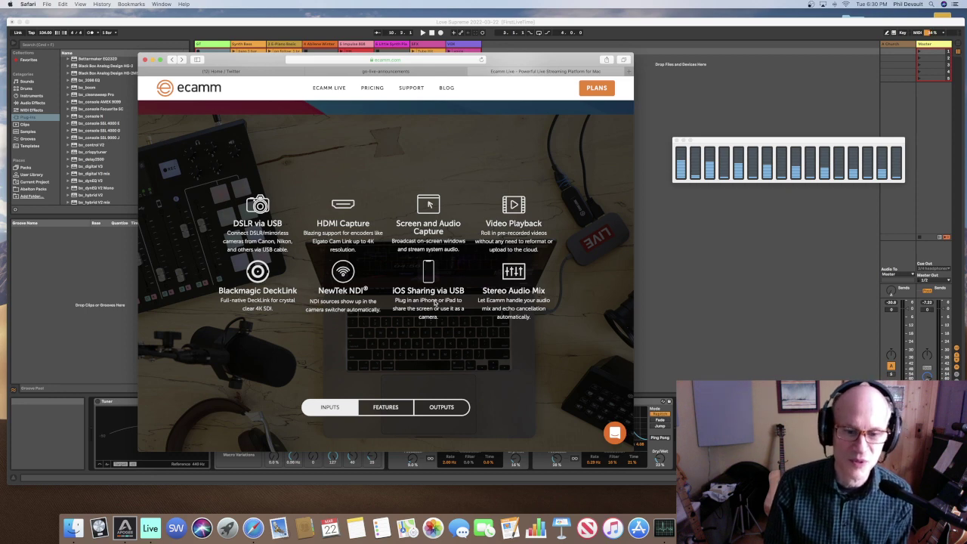
pyautogui.click(387, 408)
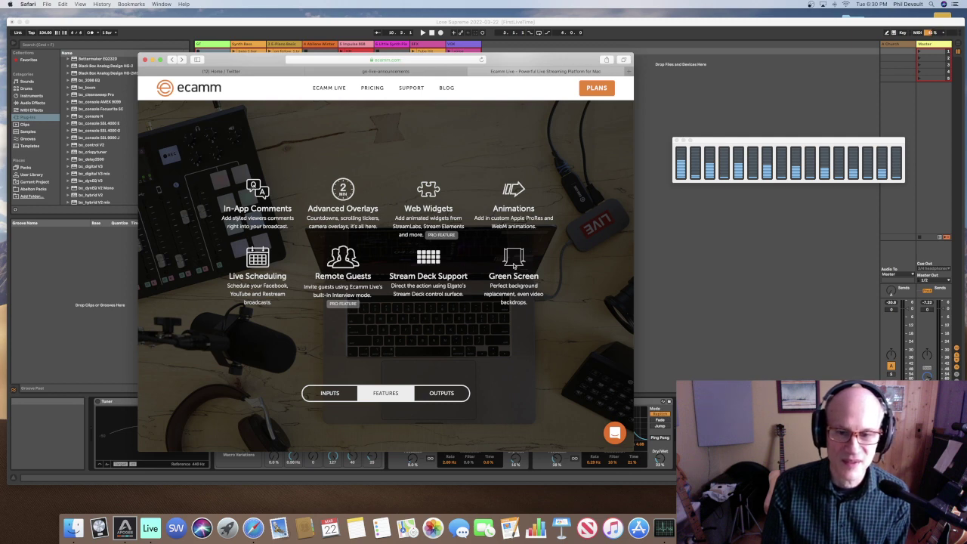
pyautogui.click(453, 396)
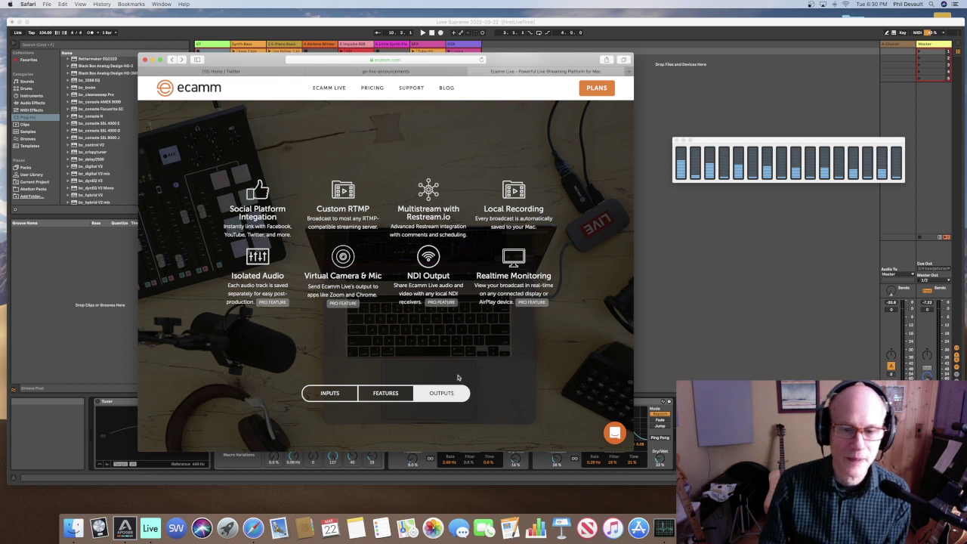
# Watch part of each of the first two customer testimonial videos on the Ecamm Live page and pause them
pyautogui.scroll(-6, 455, 390)
pyautogui.scroll(-2, 458, 372)
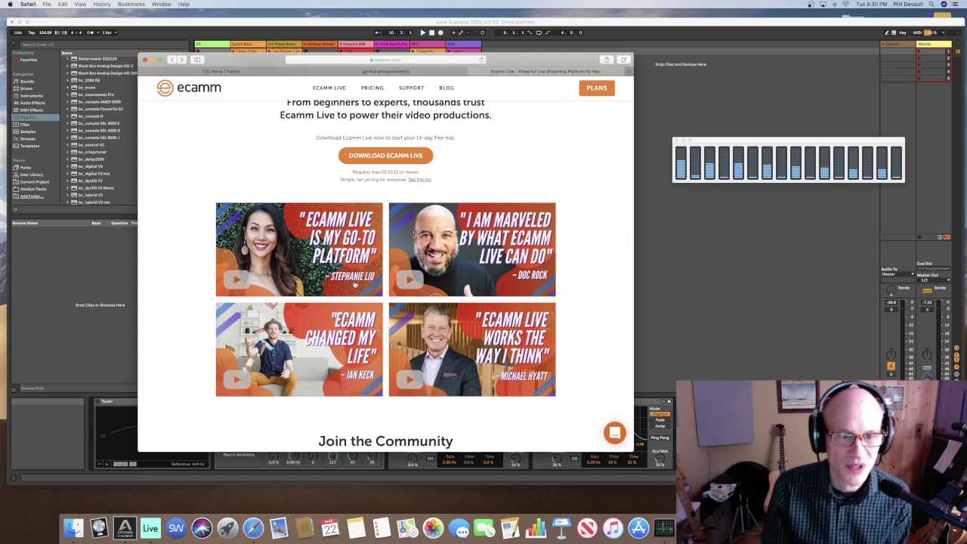
pyautogui.scroll(-2, 354, 285)
pyautogui.scroll(1, 302, 272)
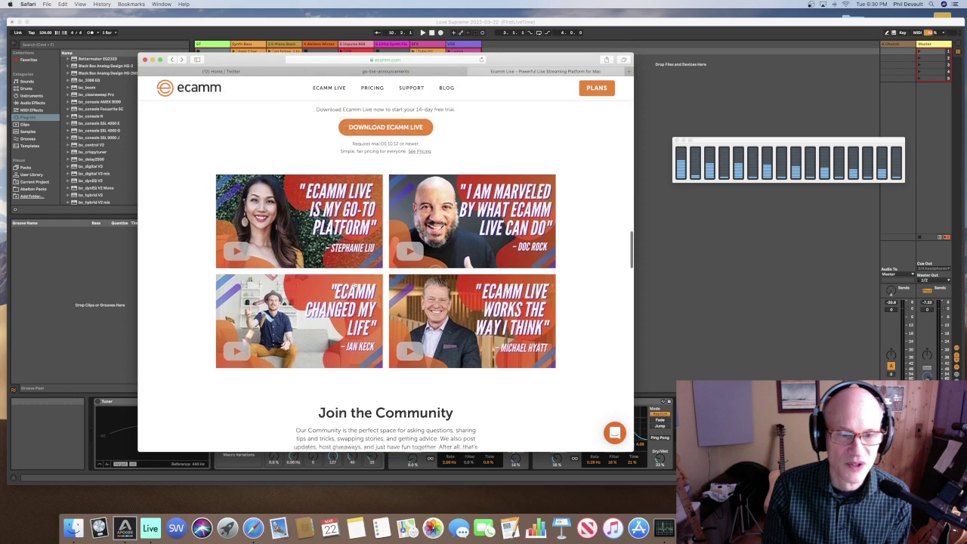
pyautogui.click(236, 259)
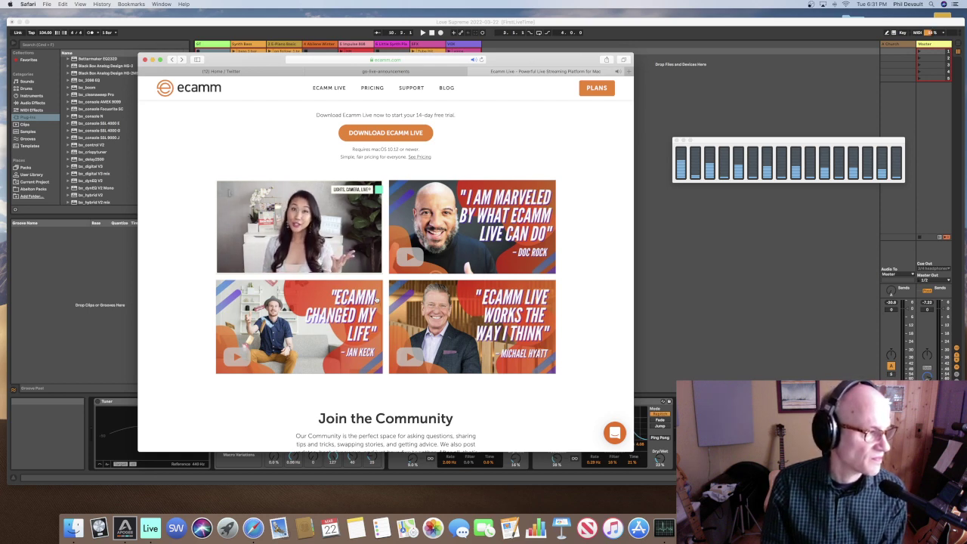
pyautogui.scroll(-2, 376, 299)
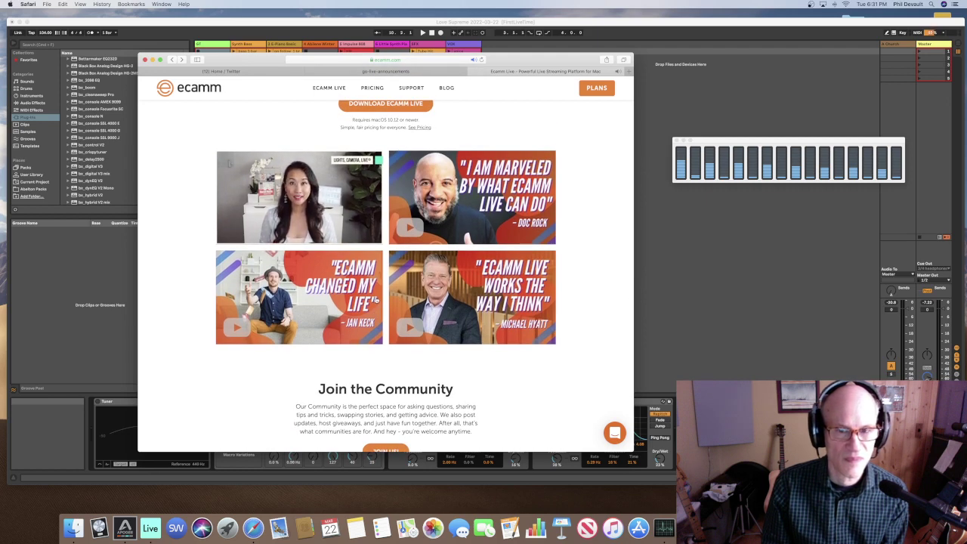
pyautogui.scroll(-3, 376, 299)
pyautogui.scroll(3, 307, 259)
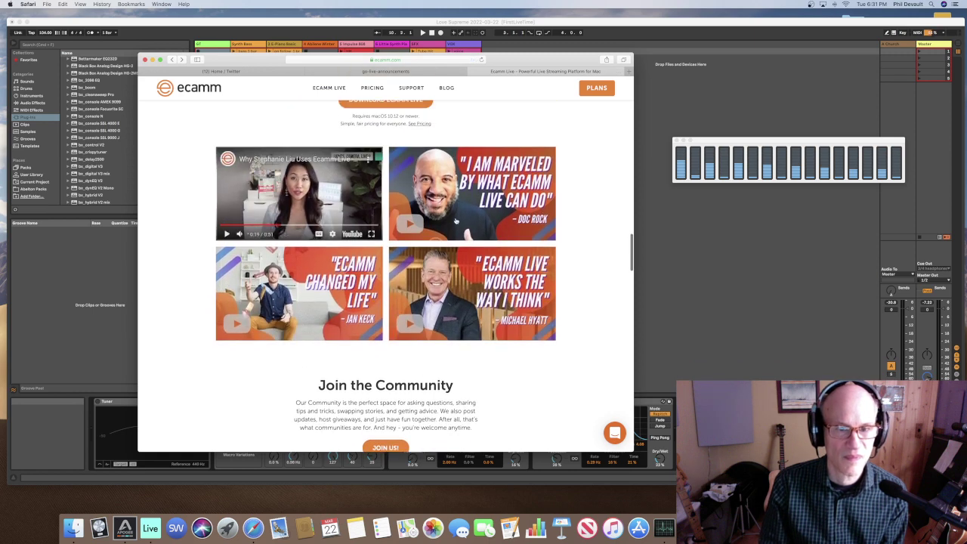
pyautogui.click(415, 227)
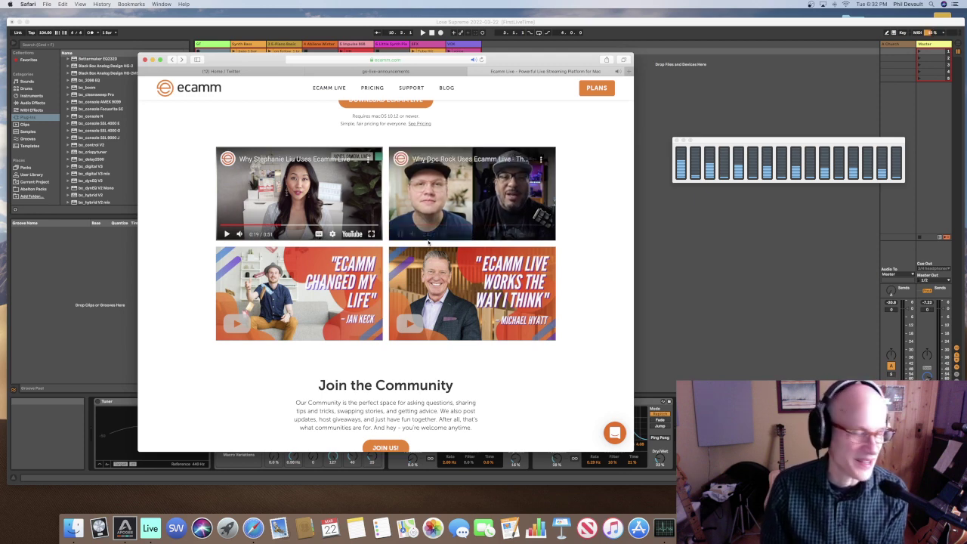
pyautogui.click(401, 235)
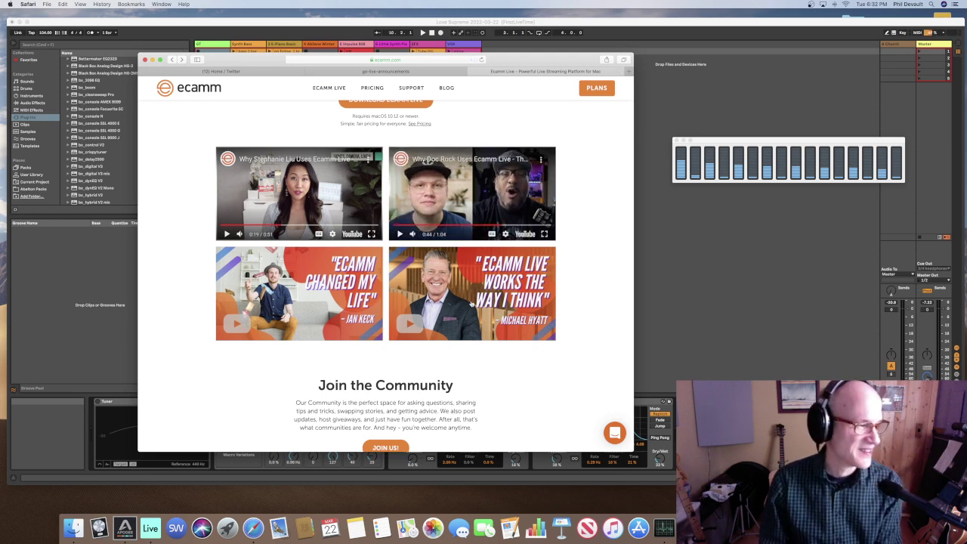
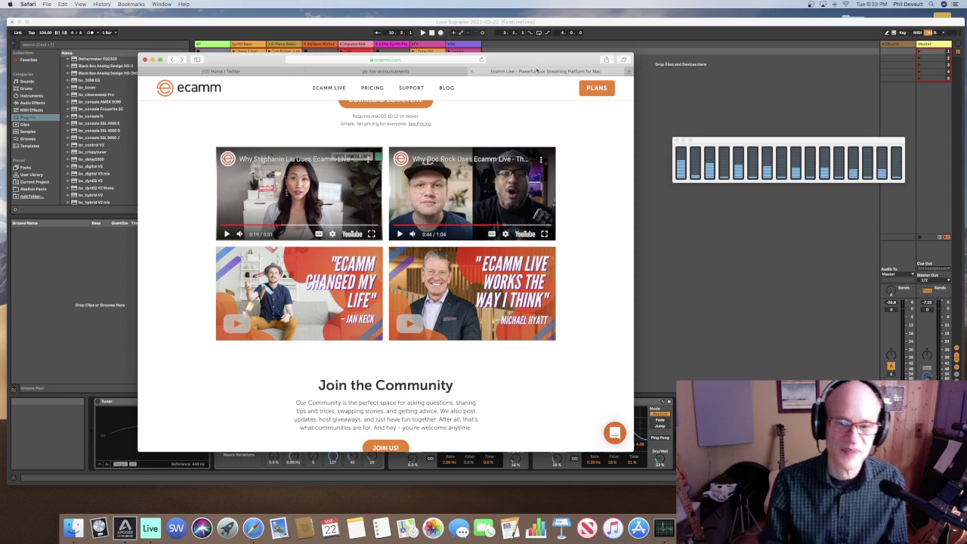
# Skim the community section and social media feed on the Ecamm Live page and return to the page's introduction
pyautogui.scroll(-10, 493, 264)
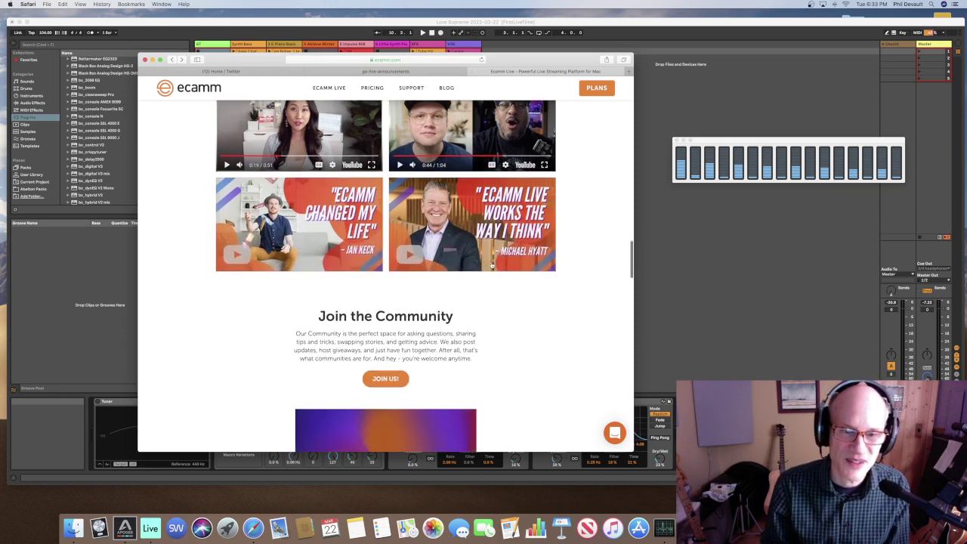
pyautogui.scroll(-8, 493, 263)
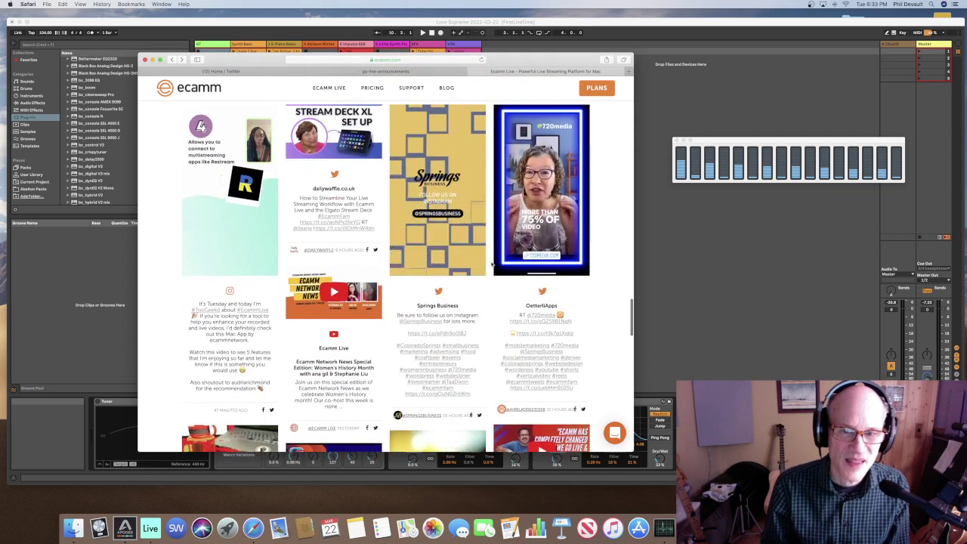
pyautogui.scroll(-8, 492, 264)
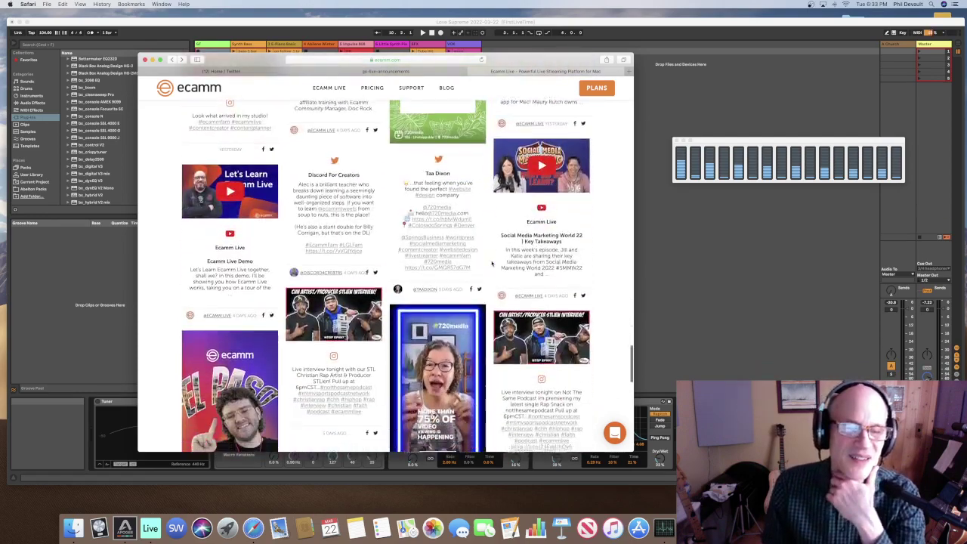
pyautogui.scroll(-10, 493, 264)
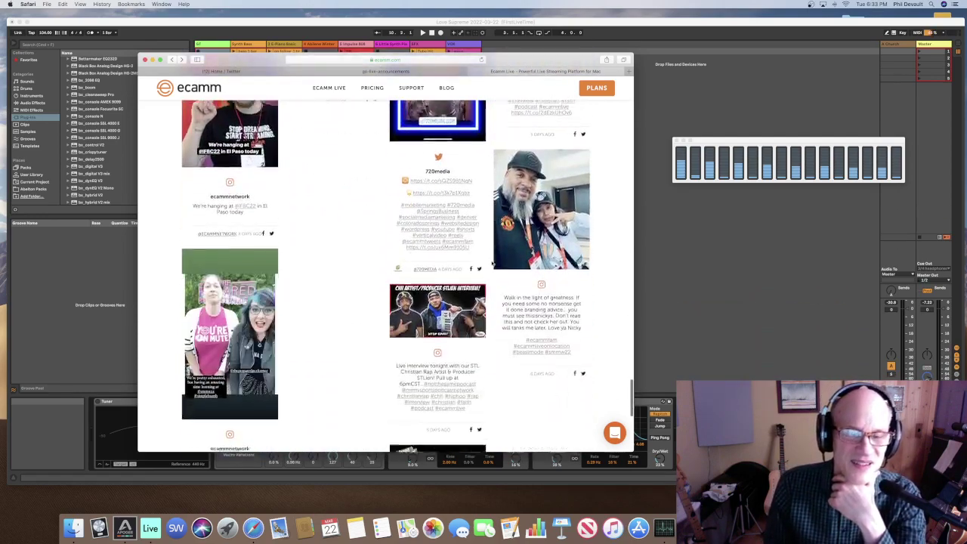
pyautogui.scroll(20, 493, 264)
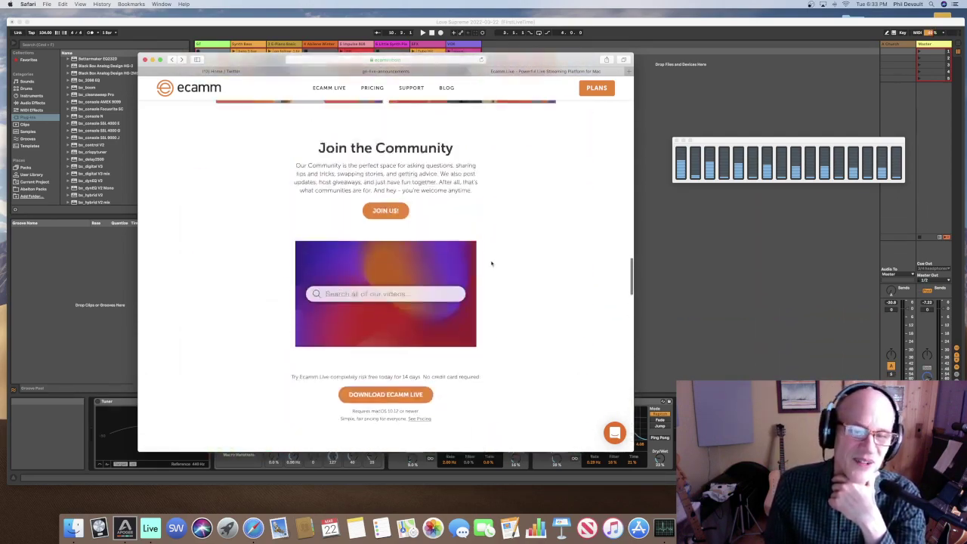
pyautogui.scroll(15, 493, 264)
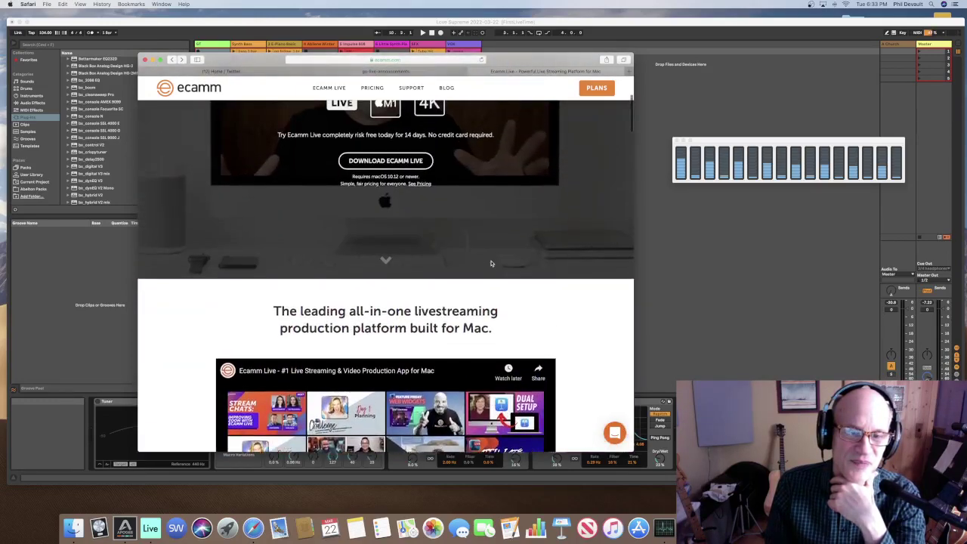
# Open the obsproject.com website and skim the OBS Studio home page
pyautogui.click(415, 59)
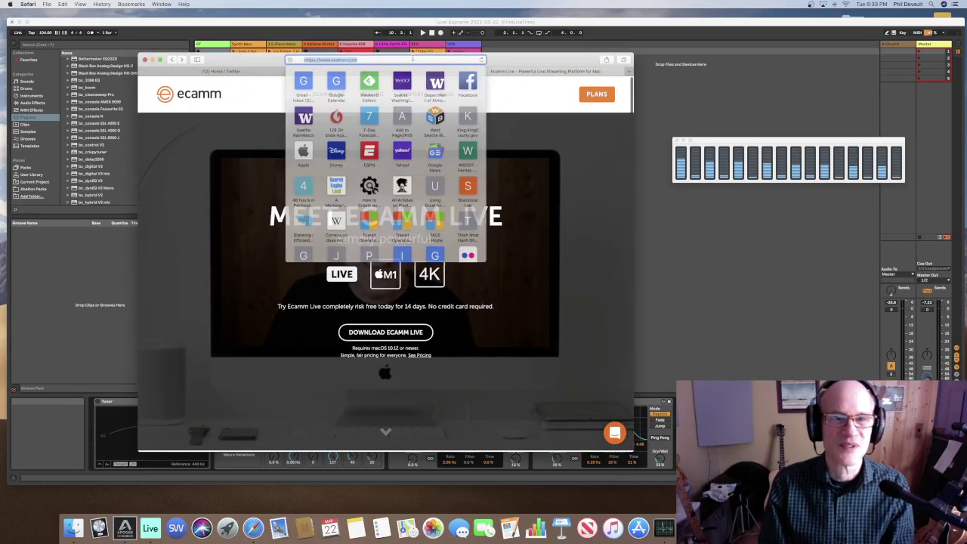
pyautogui.write('obsproject')
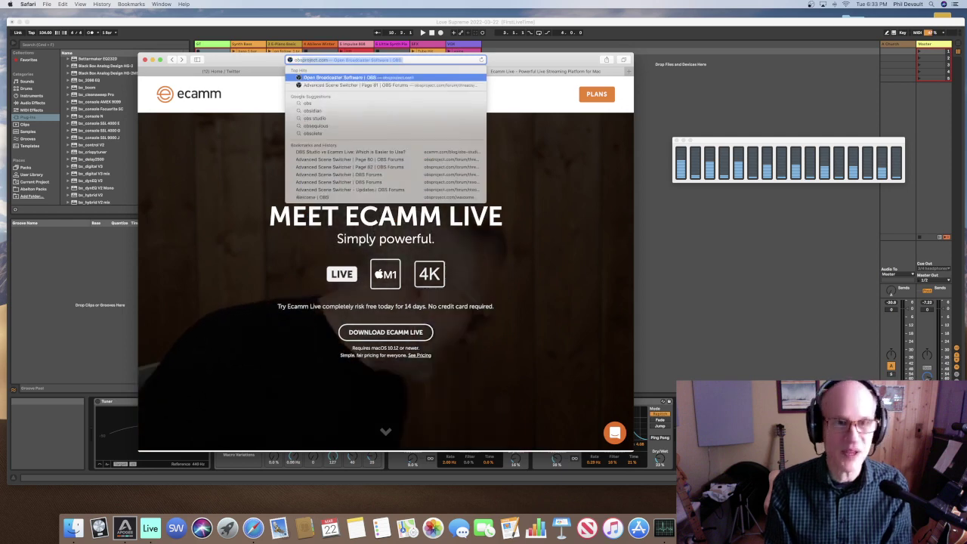
pyautogui.press('Return')
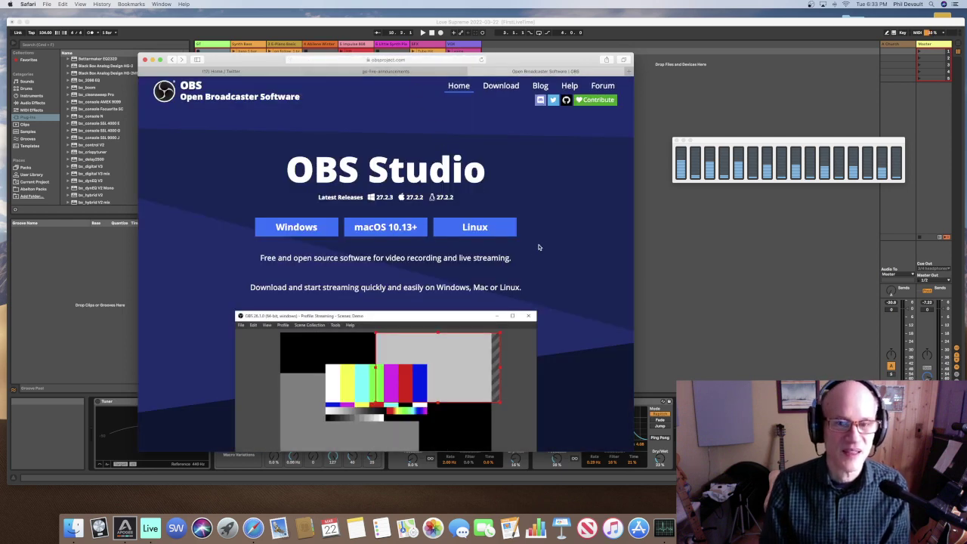
pyautogui.scroll(-10, 540, 249)
pyautogui.scroll(10, 542, 245)
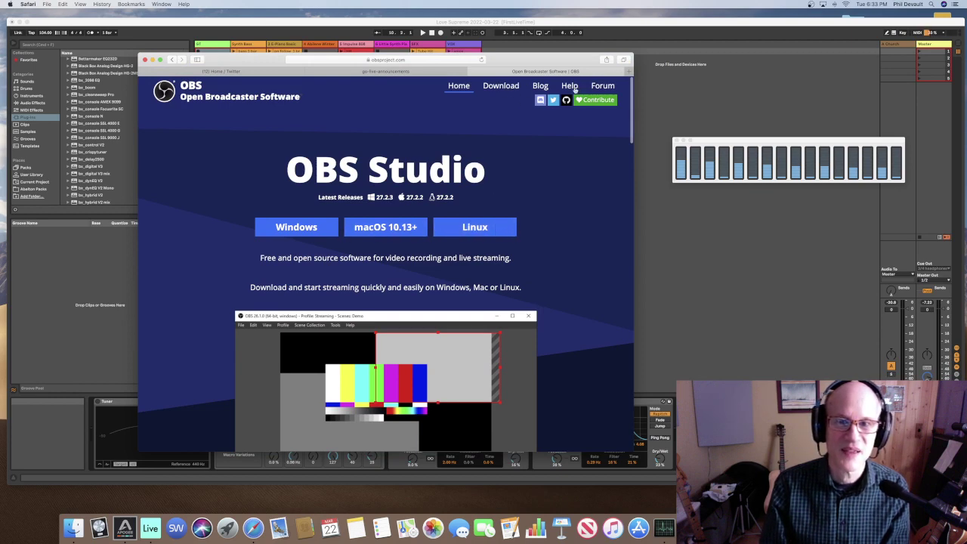
# Open the Plugins section of the OBS forums and look through the listed plugin threads
pyautogui.click(608, 89)
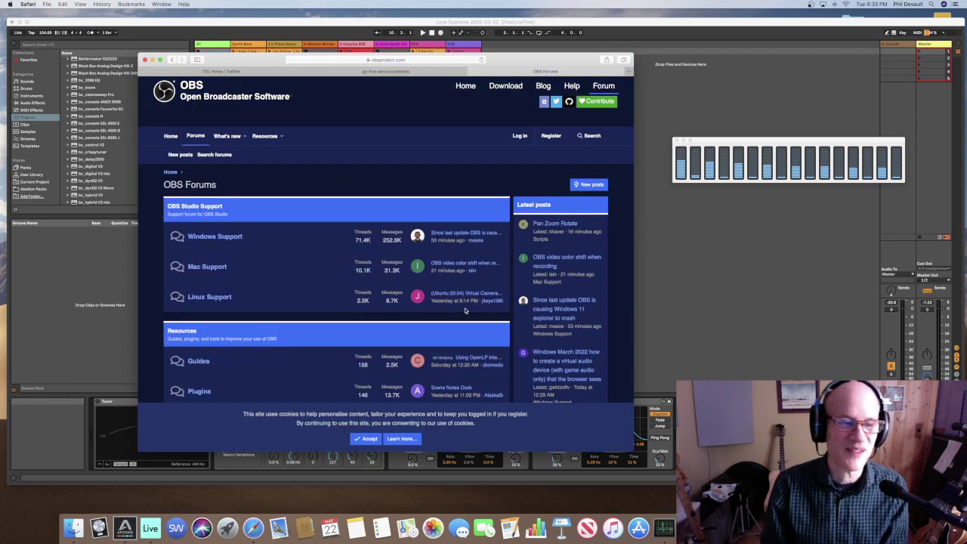
pyautogui.scroll(-10, 452, 308)
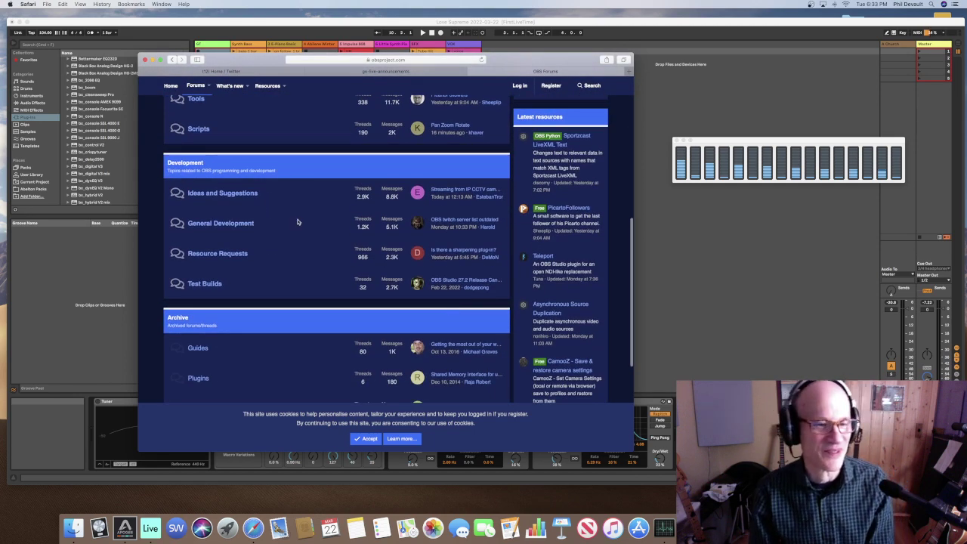
pyautogui.scroll(5, 289, 249)
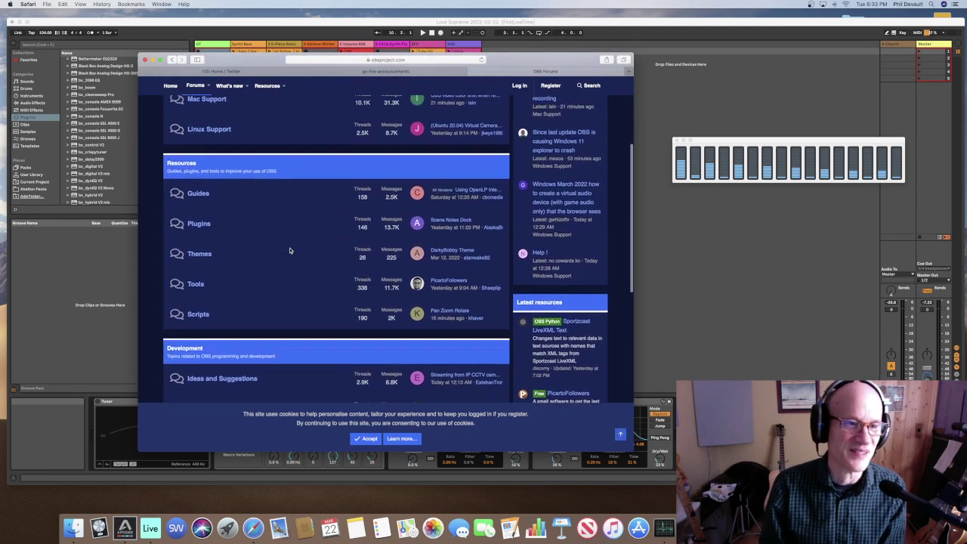
pyautogui.click(201, 225)
pyautogui.scroll(-10, 298, 262)
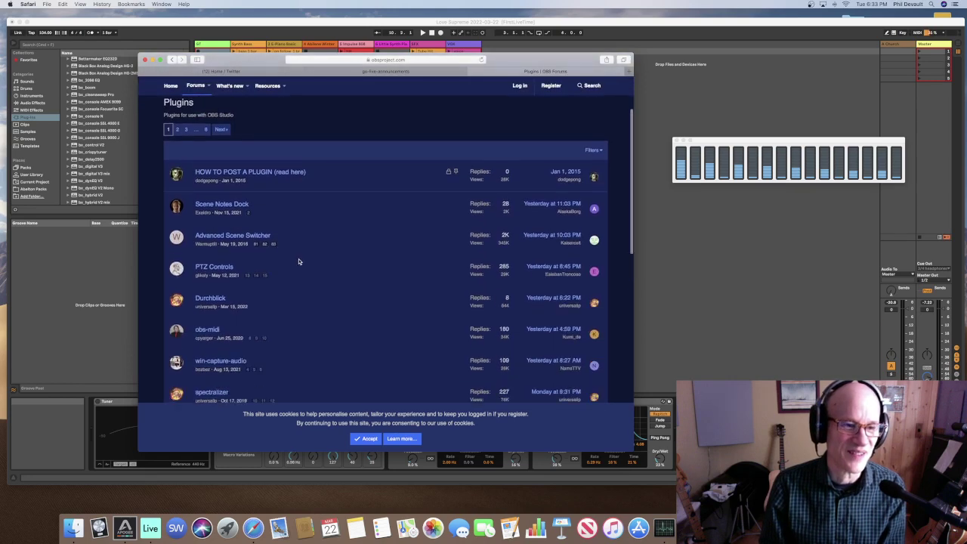
pyautogui.scroll(4, 299, 262)
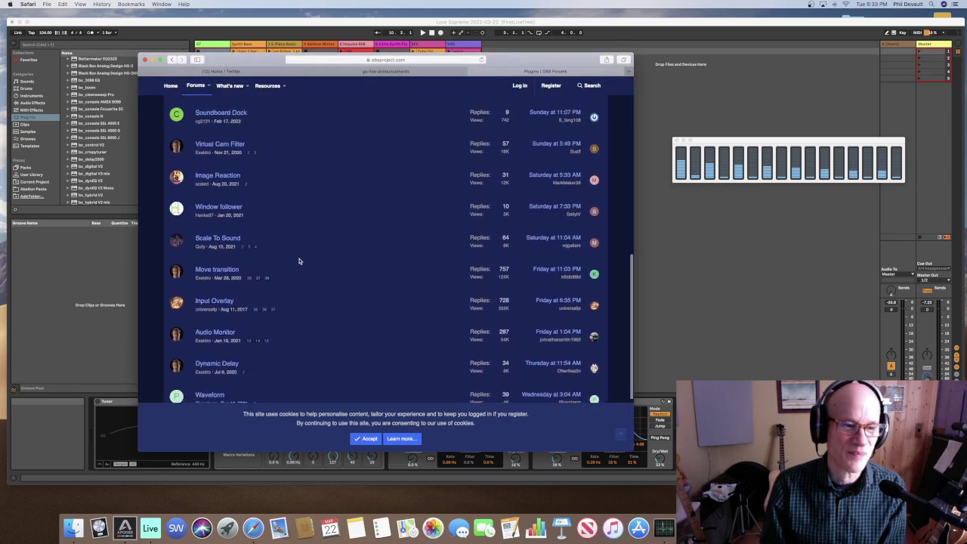
pyautogui.scroll(-5, 298, 261)
pyautogui.scroll(10, 299, 261)
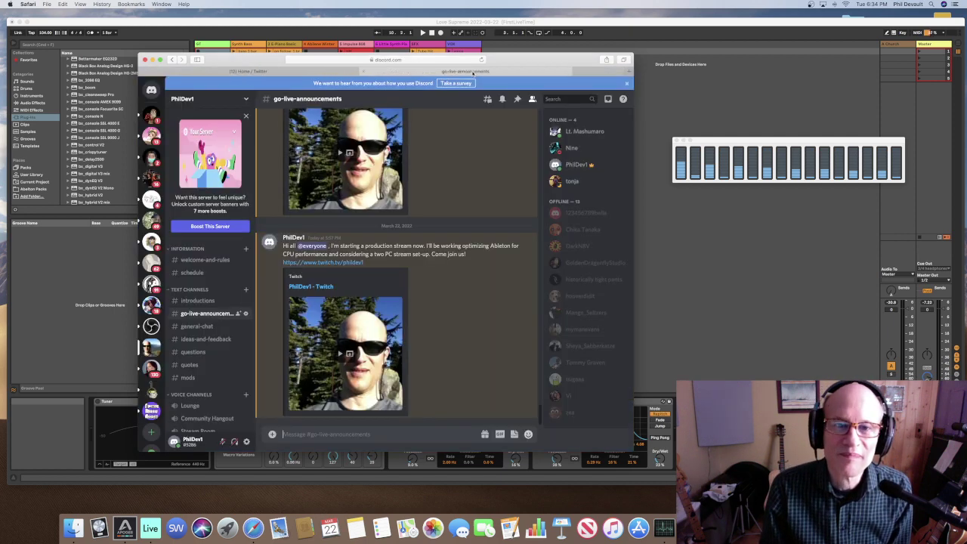
# Minimize the browser window and check the CPU use of the running processes in Activity Monitor, closing its process window after the check
pyautogui.click(474, 71)
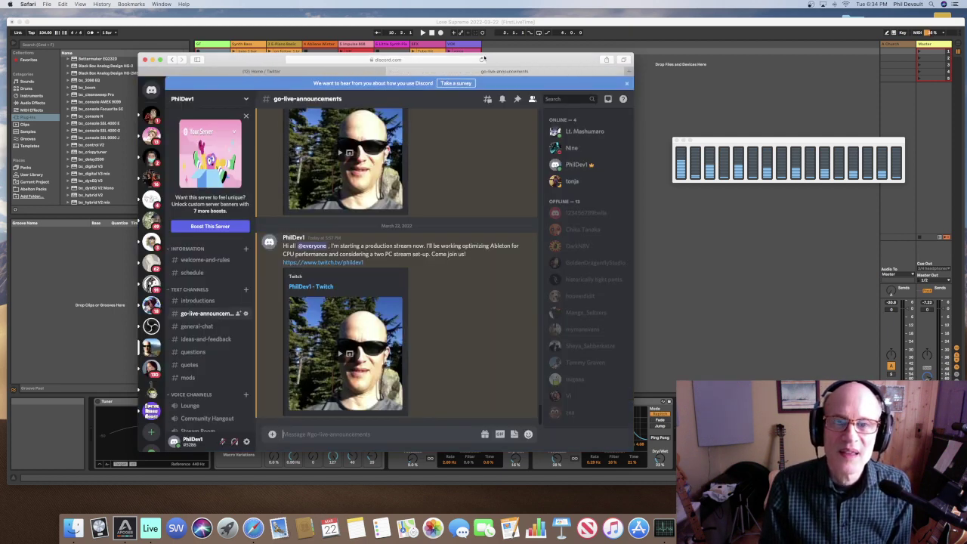
pyautogui.click(153, 59)
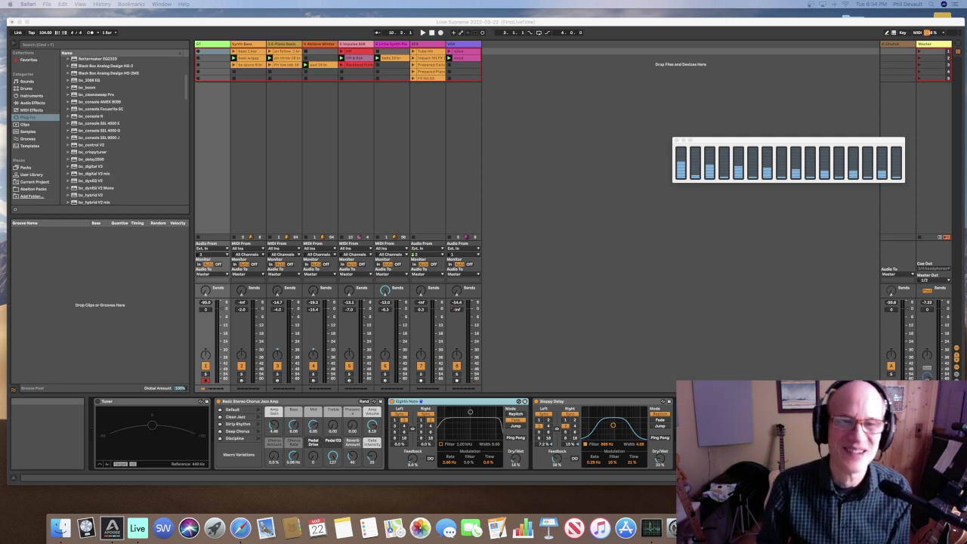
pyautogui.click(519, 380)
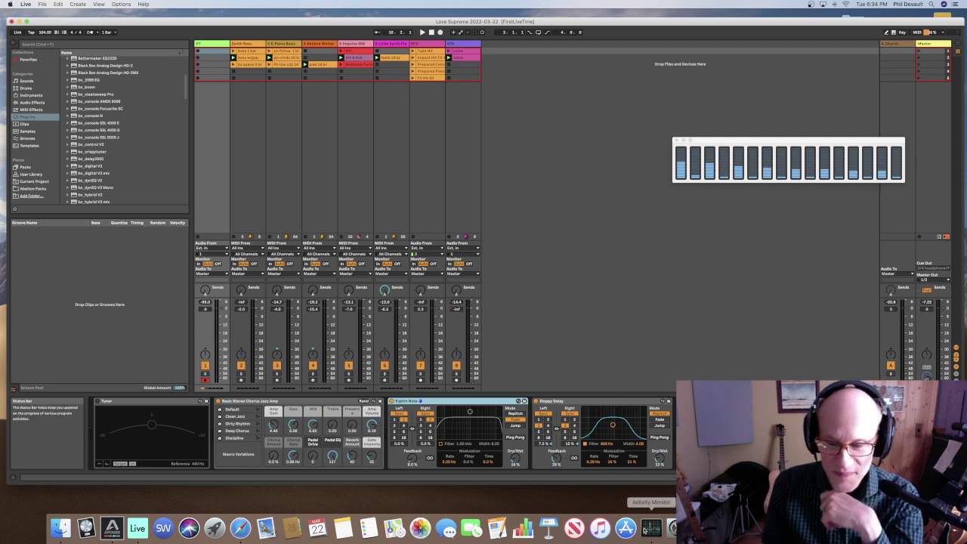
pyautogui.click(653, 529)
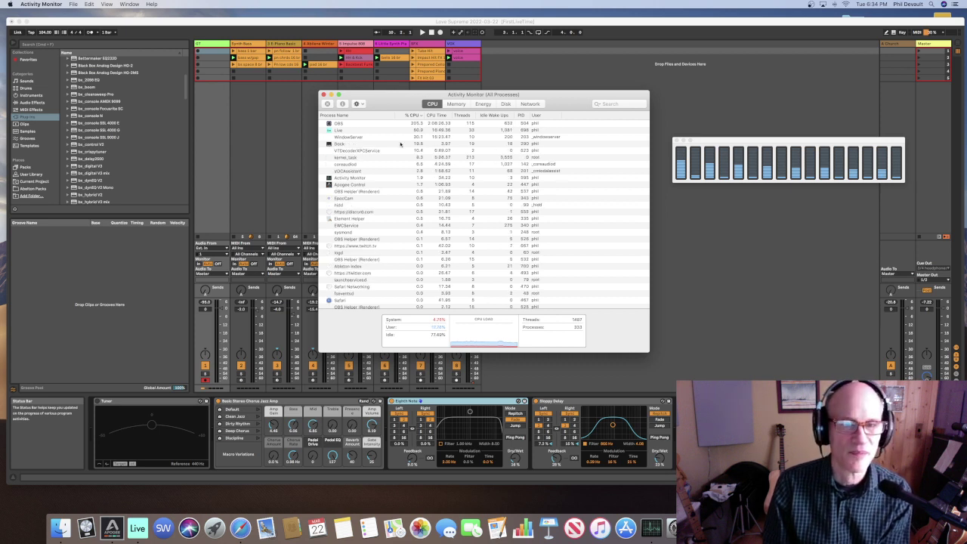
pyautogui.click(323, 94)
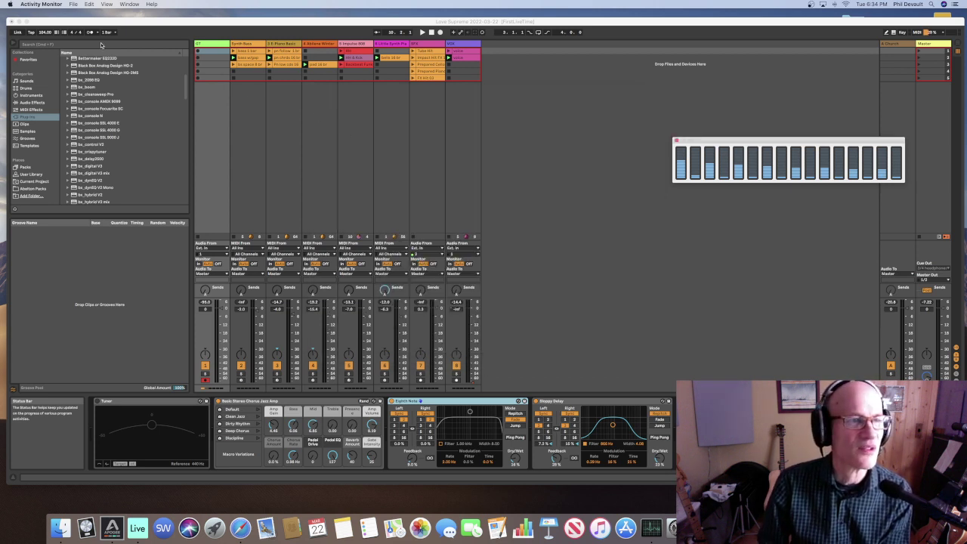
# Quit Live without saving the changes to the "Love Supreme 2022-03-22" set
pyautogui.click(76, 24)
pyautogui.click(27, 4)
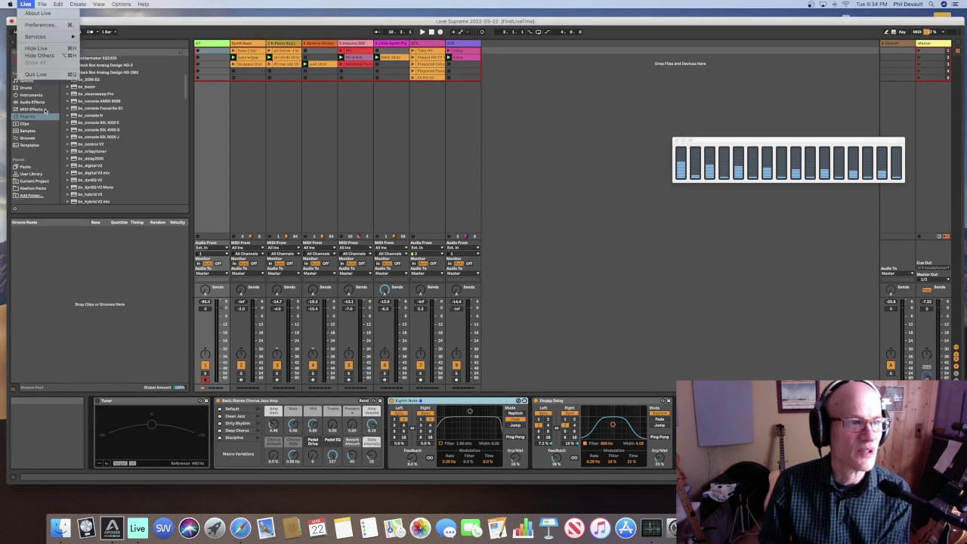
pyautogui.click(44, 74)
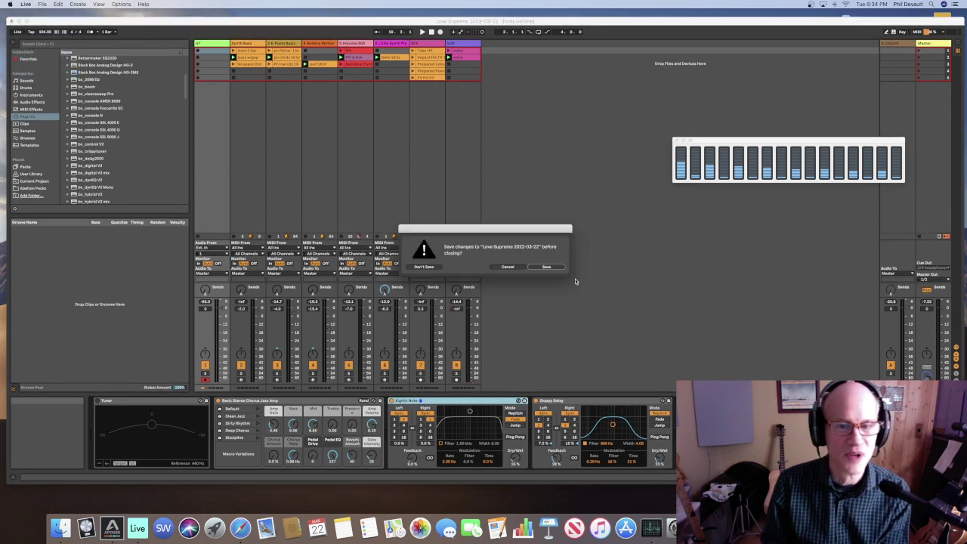
pyautogui.click(425, 268)
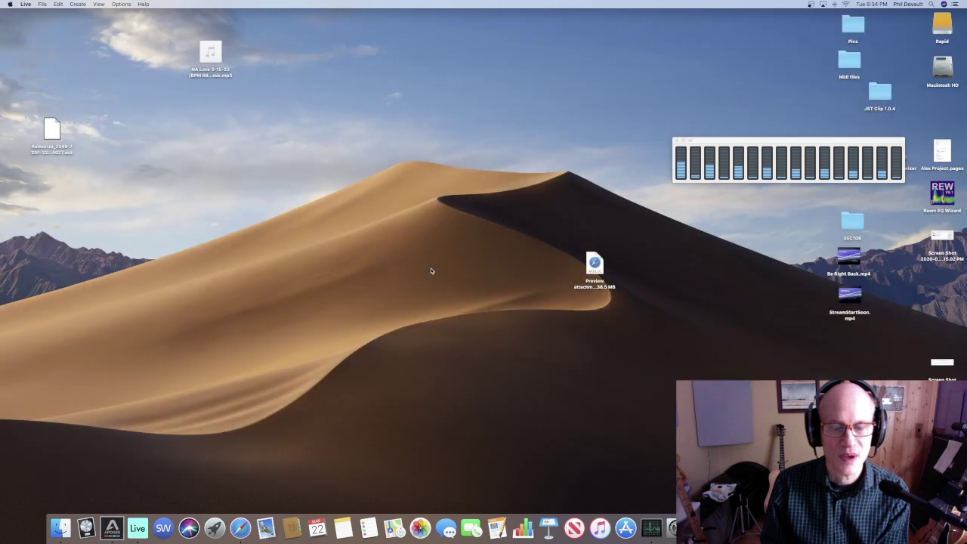
# Switch to Logic Pro X and open the recent project Nardis2021-11-09
pyautogui.click(86, 528)
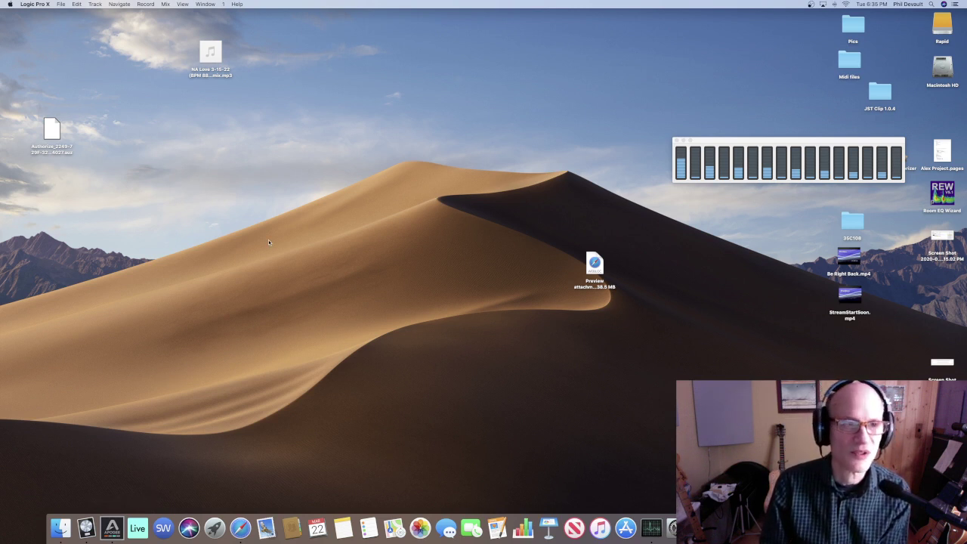
pyautogui.click(61, 4)
pyautogui.moveTo(98, 35)
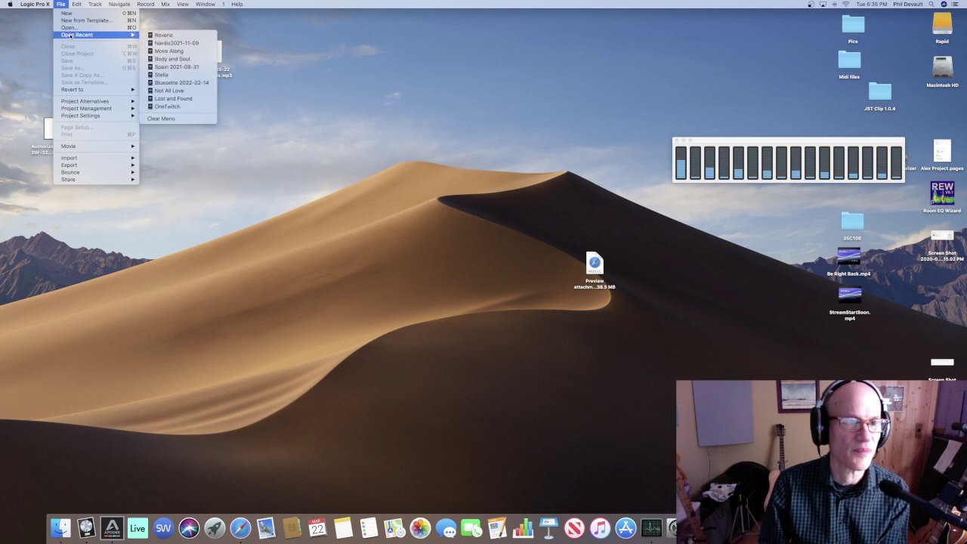
pyautogui.click(210, 43)
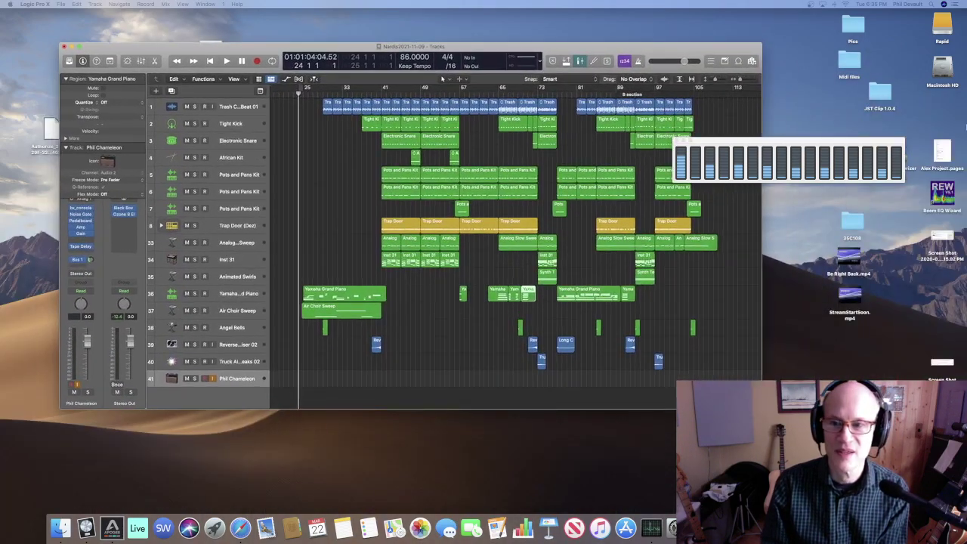
# Move the CPU history and Logic project windows apart and play the project from about bar 42, skipping forward twice through the arrangement
pyautogui.moveTo(777, 147); pyautogui.dragTo(825, 27)
pyautogui.moveTo(685, 50); pyautogui.dragTo(637, 78)
pyautogui.click(346, 118)
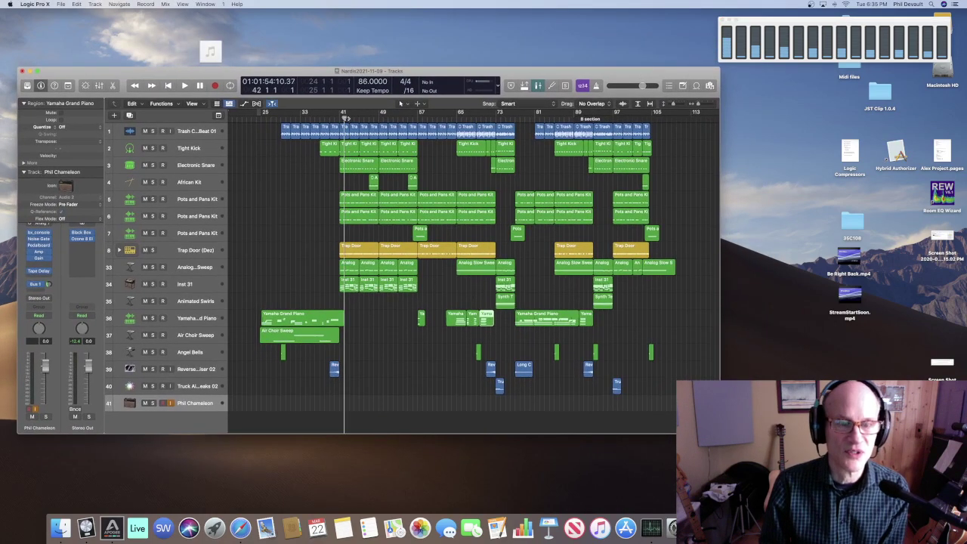
pyautogui.press('space')
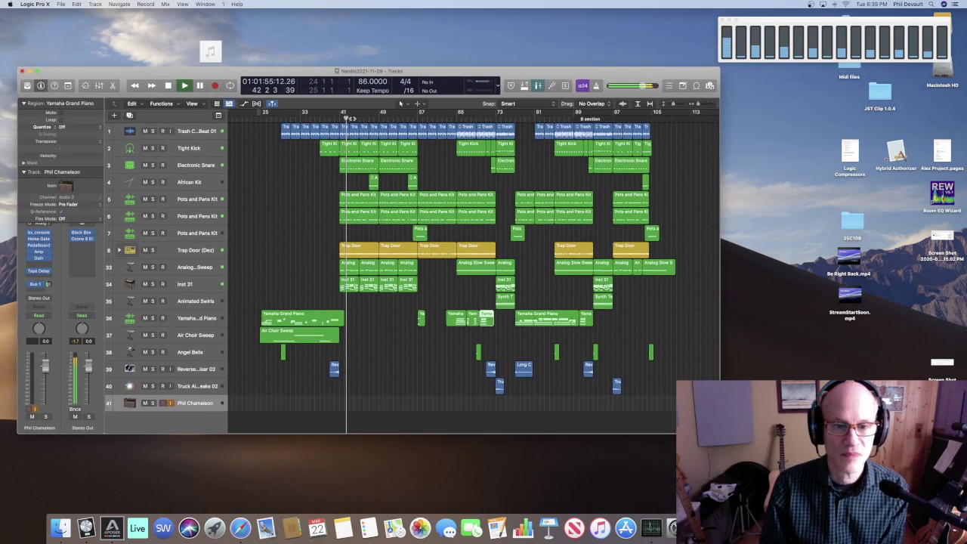
pyautogui.click(414, 119)
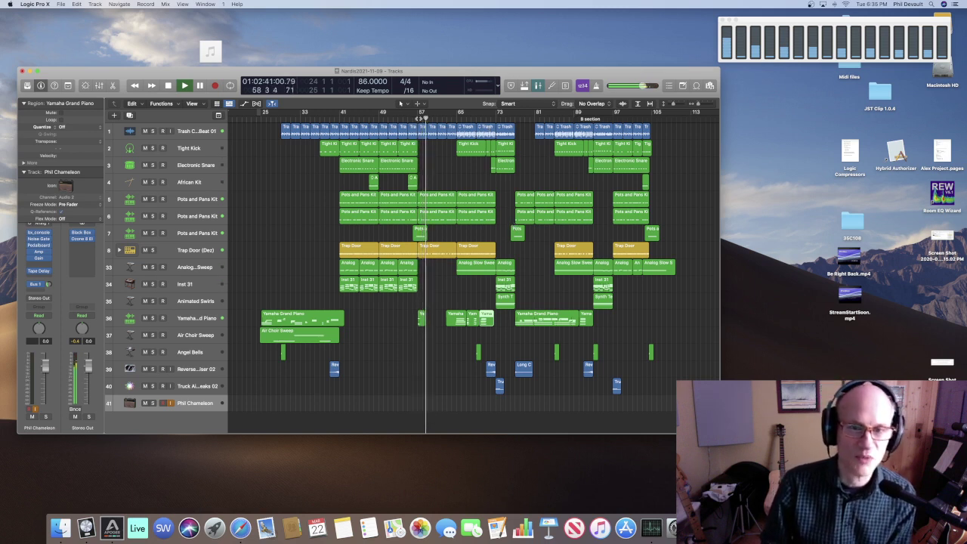
pyautogui.moveTo(427, 118); pyautogui.dragTo(466, 118)
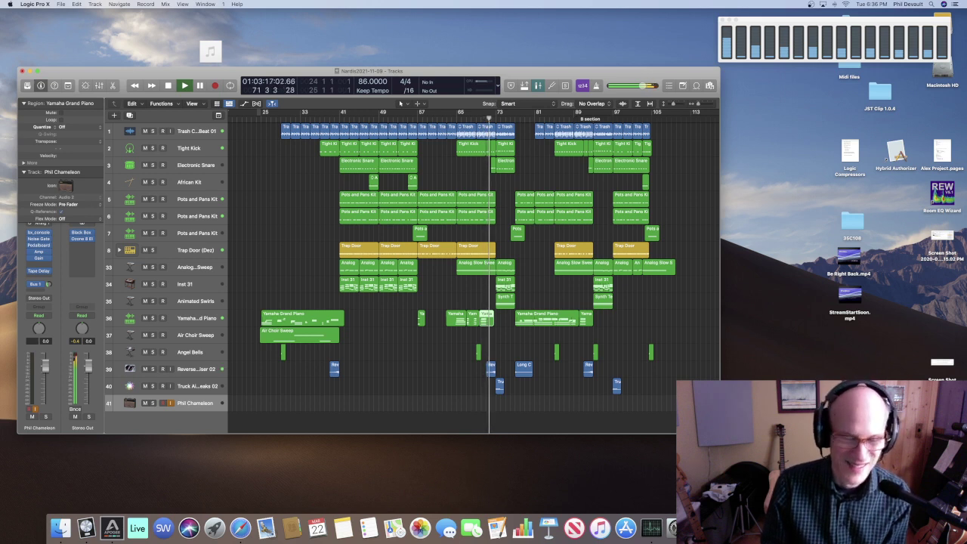
# Compare the processes' CPU use in Activity Monitor during Logic playback and with playback stopped
pyautogui.press('super+Tab')
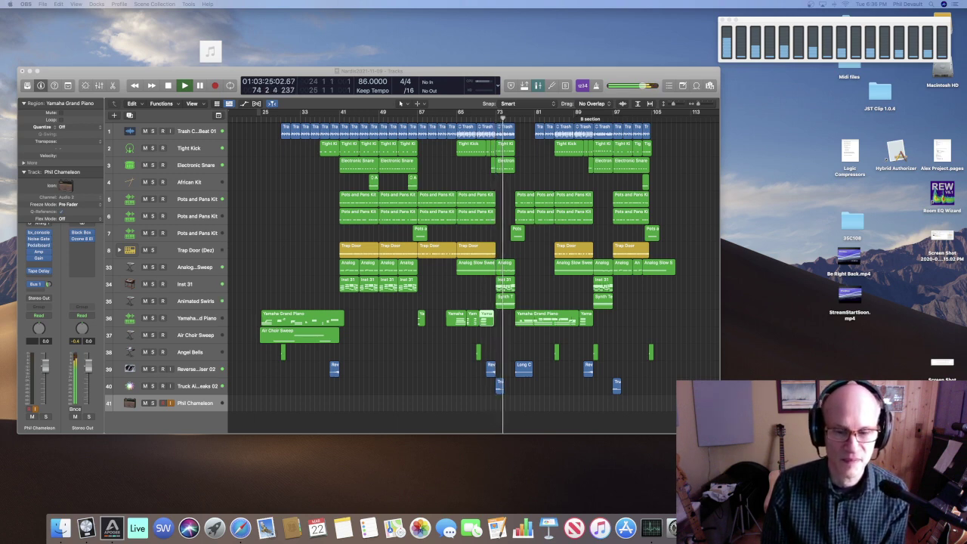
pyautogui.click(652, 529)
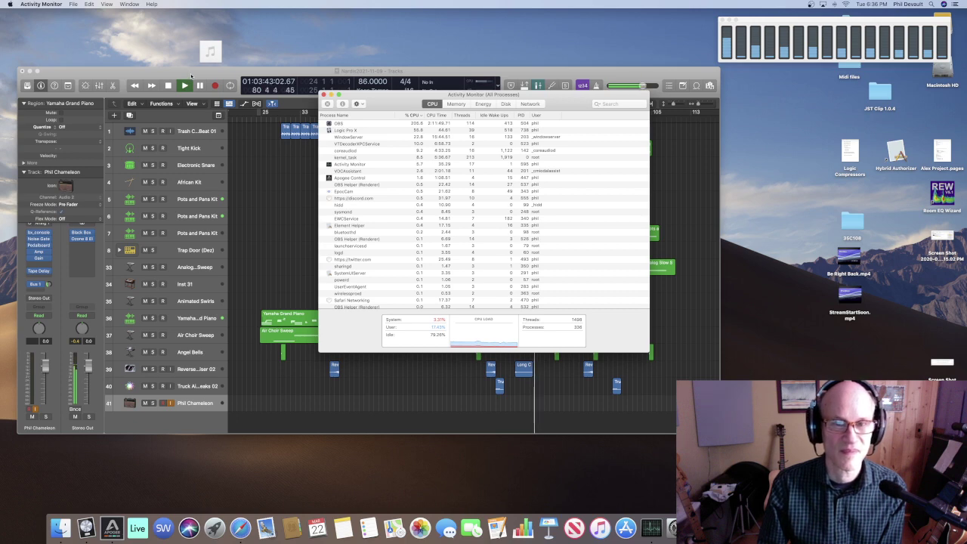
pyautogui.click(192, 77)
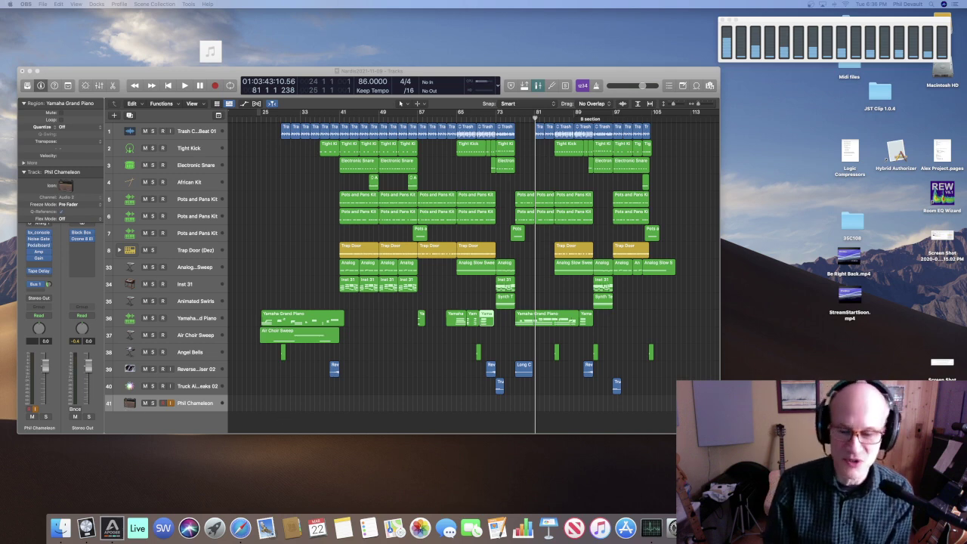
pyautogui.click(652, 527)
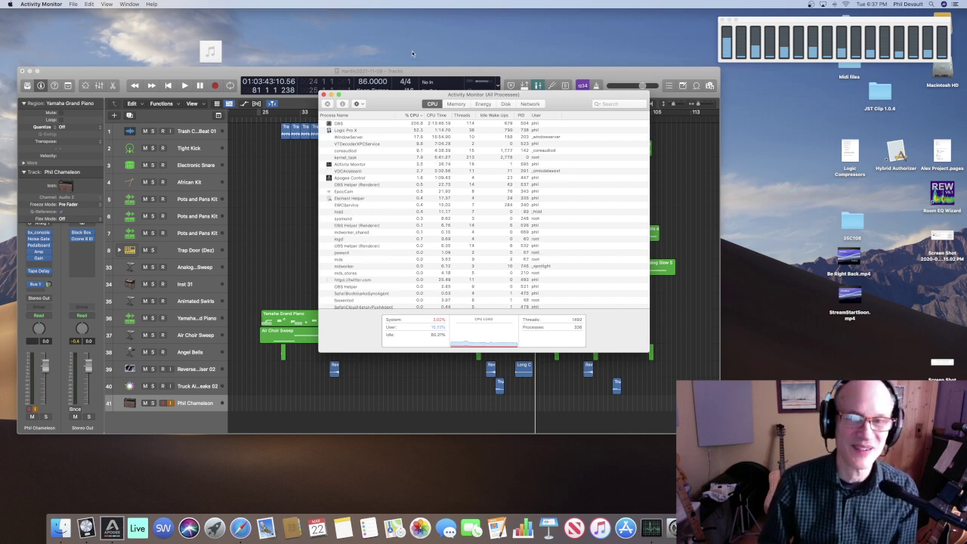
# Arrange the Activity Monitor process window beside the Logic tracks window so that both are fully uncovered
pyautogui.moveTo(414, 99); pyautogui.dragTo(409, 62)
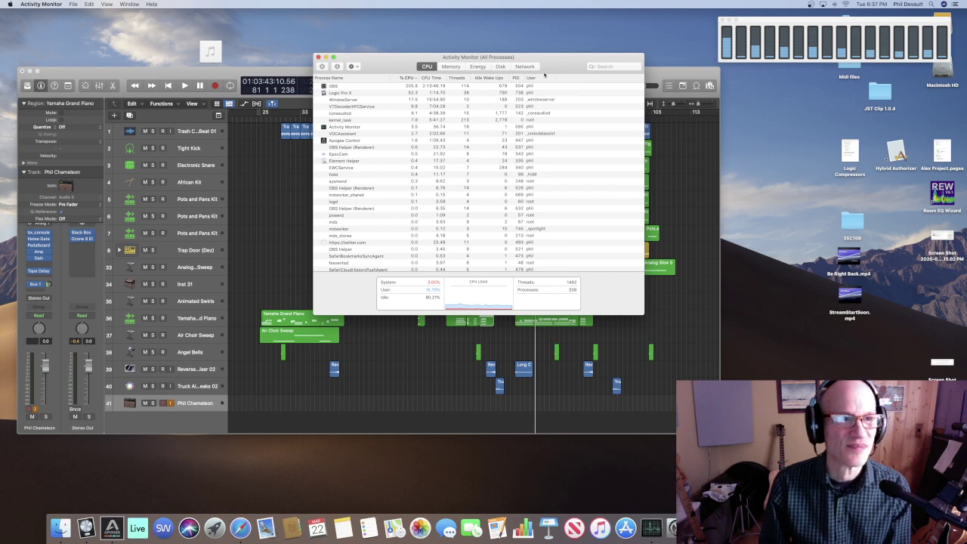
pyautogui.click(129, 3)
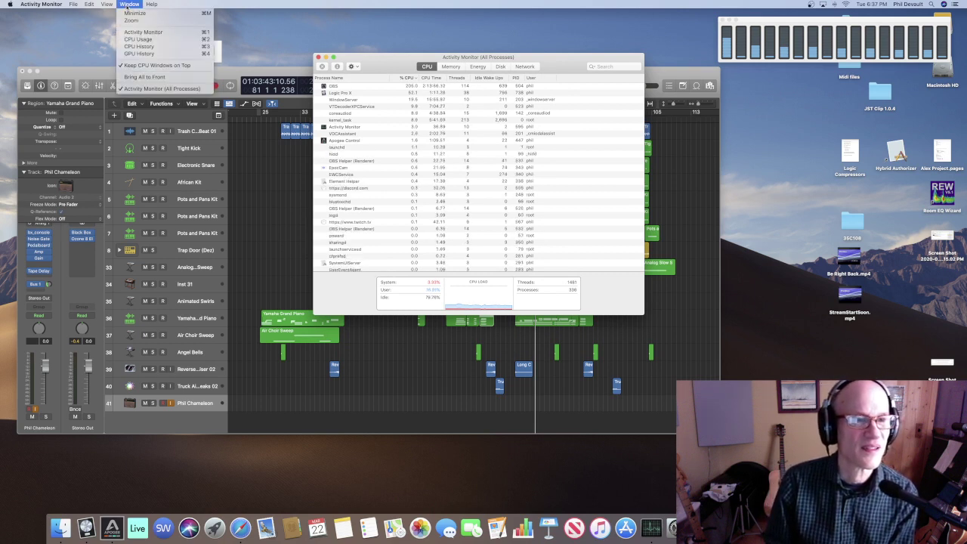
pyautogui.click(134, 4)
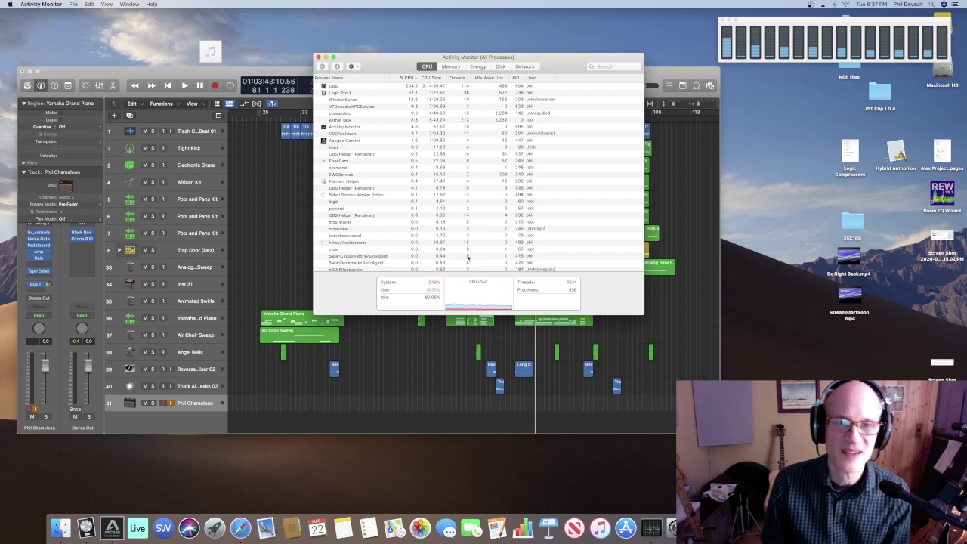
pyautogui.moveTo(401, 58); pyautogui.dragTo(763, 92)
pyautogui.moveTo(664, 73); pyautogui.dragTo(593, 63)
pyautogui.moveTo(767, 93); pyautogui.dragTo(744, 82)
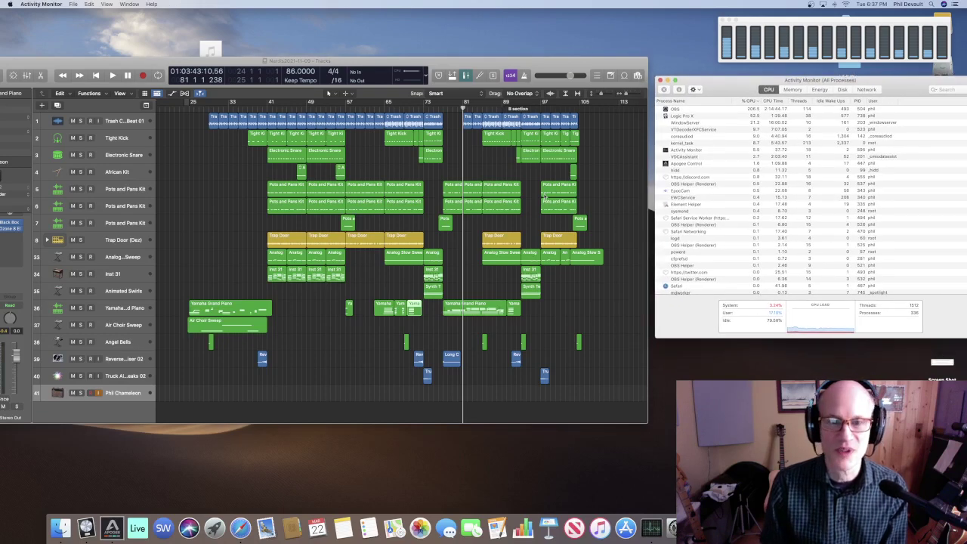
# Play the Logic project from about bar 81 while watching the CPU load in Activity Monitor, and stop playback
pyautogui.click(480, 66)
pyautogui.press('space')
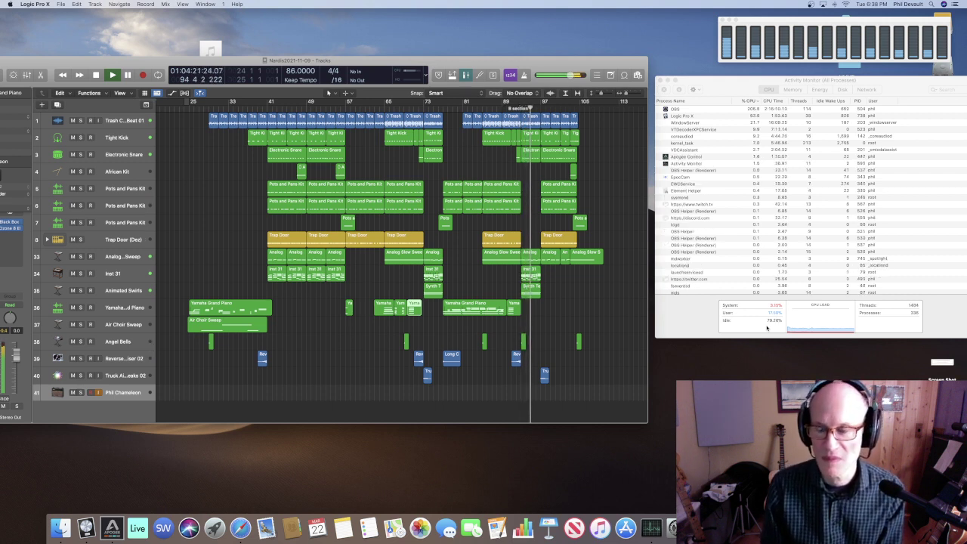
pyautogui.press('space')
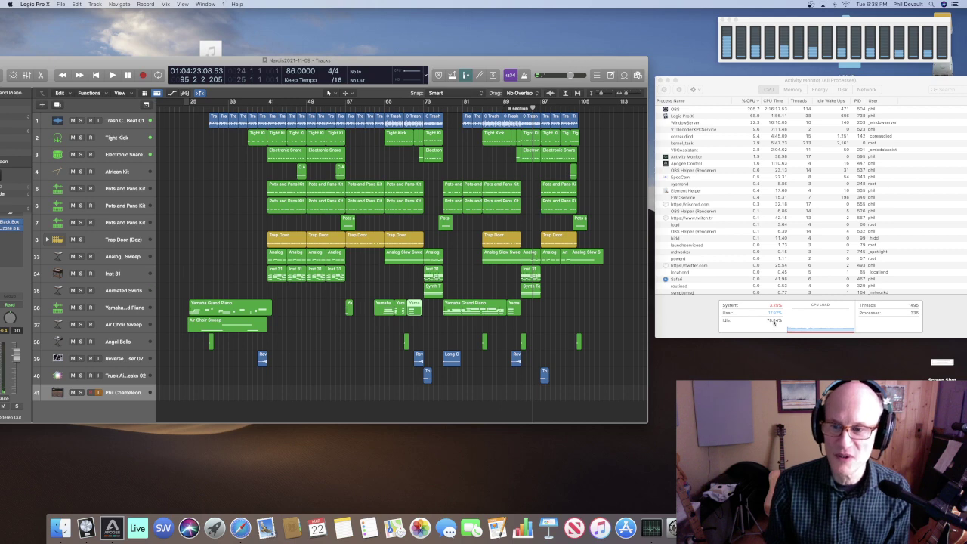
# Quit Logic Pro X without saving the changes to the Nardis2021-11-09 project
pyautogui.moveTo(91, 61); pyautogui.dragTo(229, 63)
pyautogui.click(61, 5)
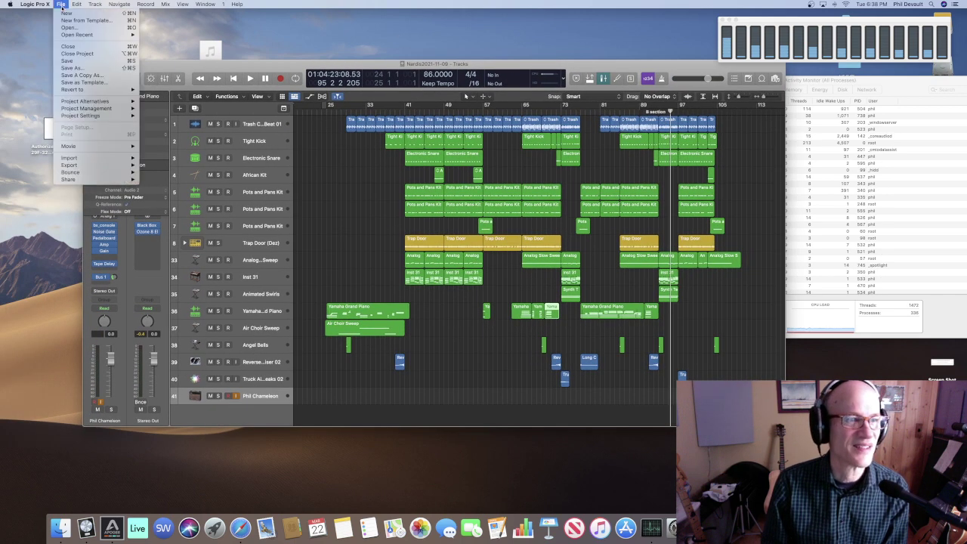
pyautogui.click(46, 124)
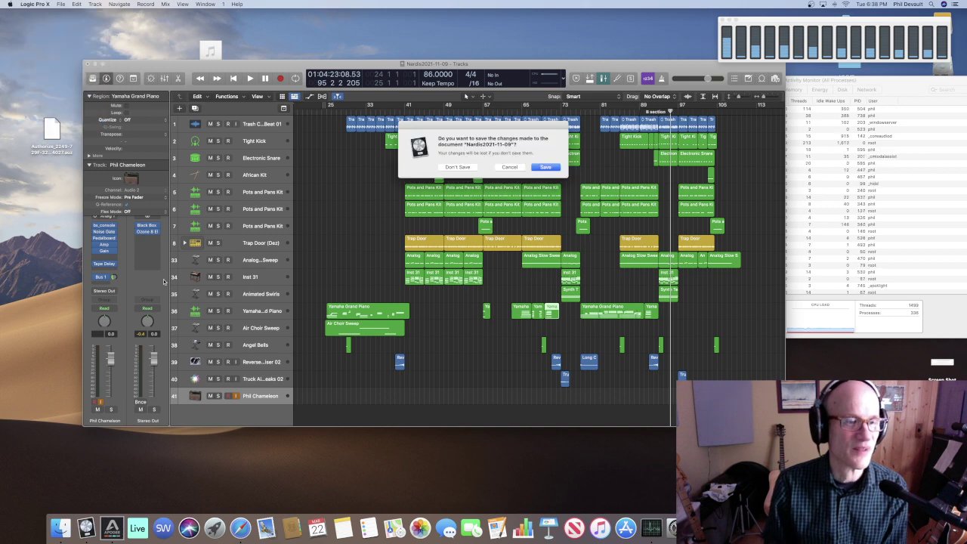
pyautogui.click(458, 170)
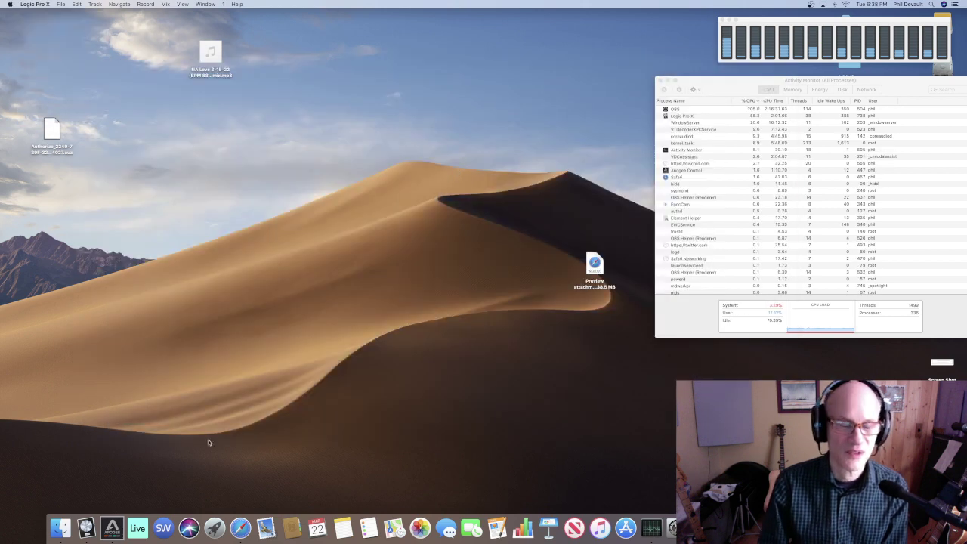
# Launch Ableton Live and open the recent set Love Supreme 2022-03-22.als
pyautogui.click(137, 528)
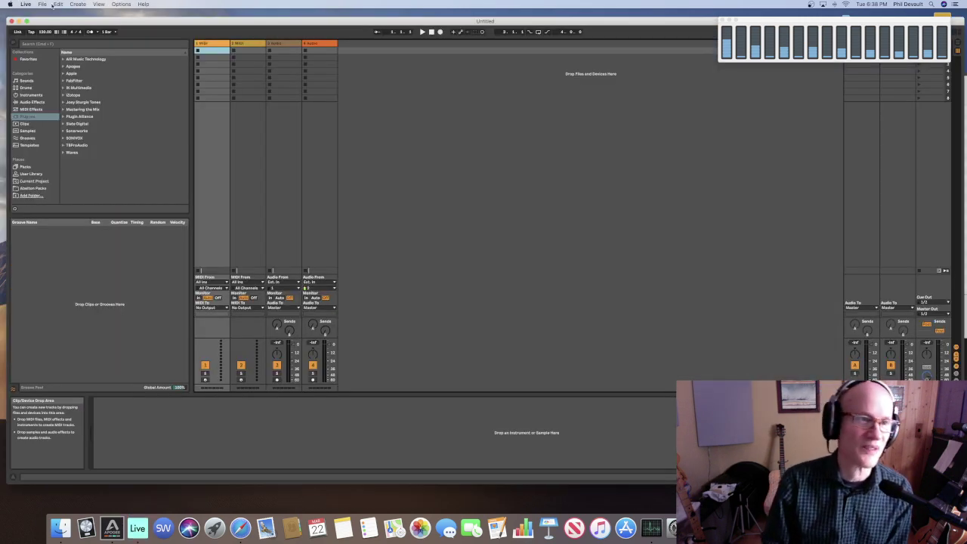
pyautogui.click(43, 3)
pyautogui.moveTo(83, 27)
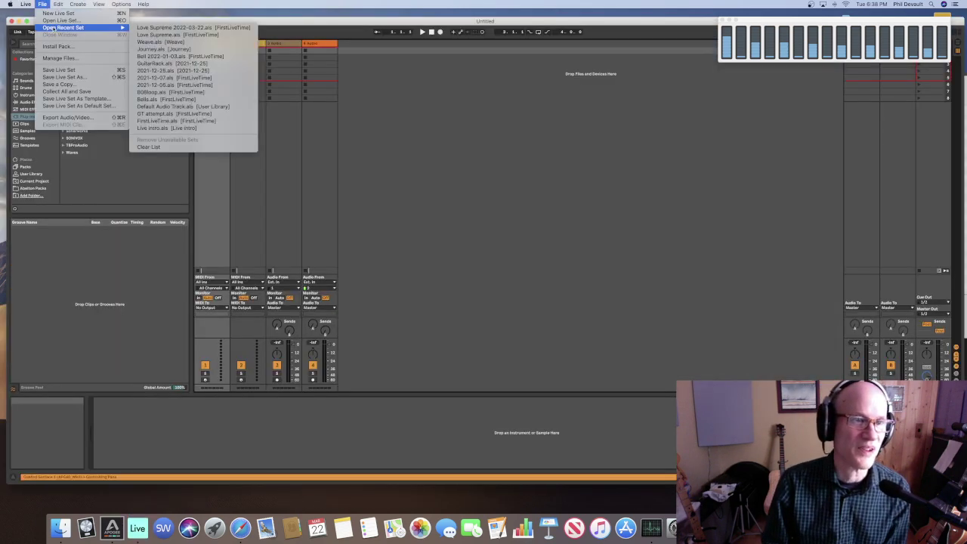
pyautogui.click(232, 27)
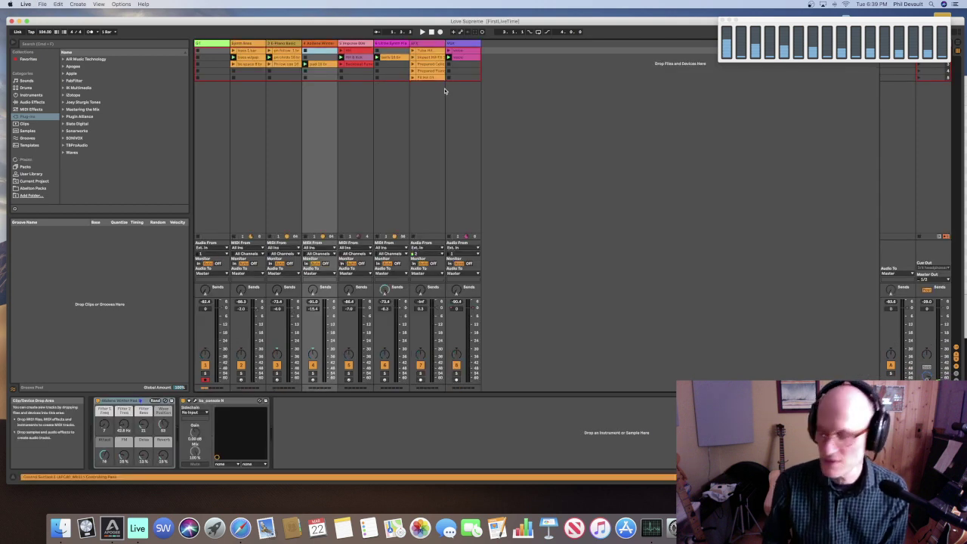
# Play the Live set and place the Activity Monitor process list beside the clips to read Live's CPU use
pyautogui.press('space')
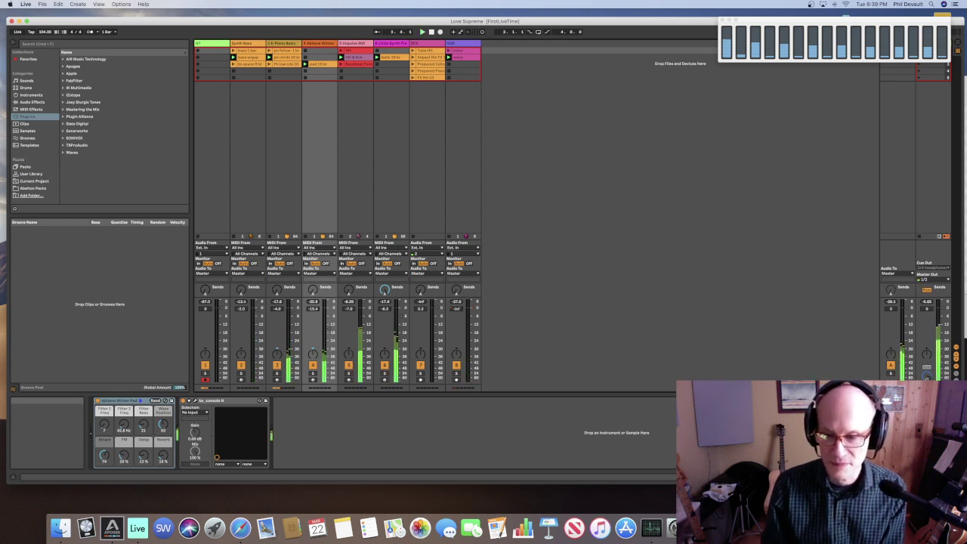
pyautogui.click(651, 527)
pyautogui.moveTo(732, 85); pyautogui.dragTo(563, 90)
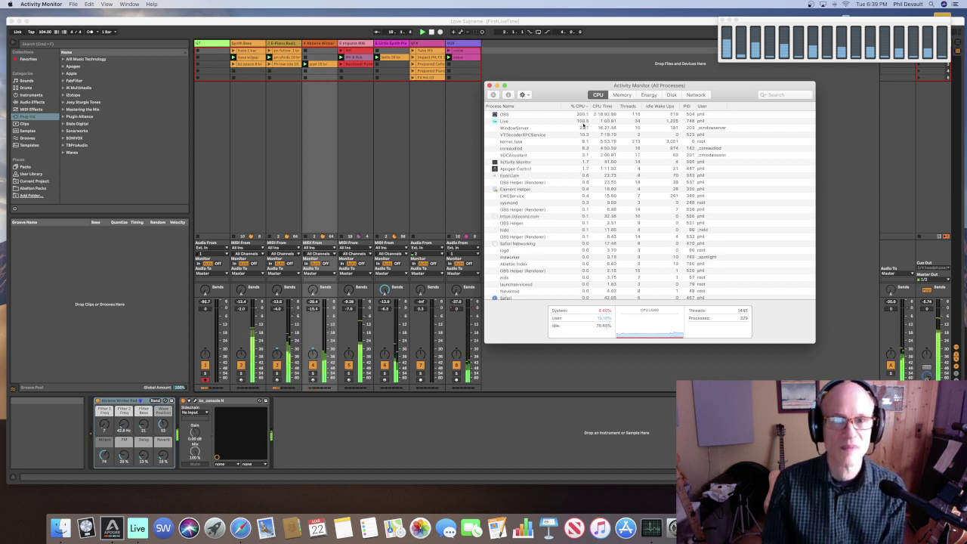
# Launch the third clip on Live's Impulse 808 track, check the CPU use in Activity Monitor, and stop playback
pyautogui.click(351, 62)
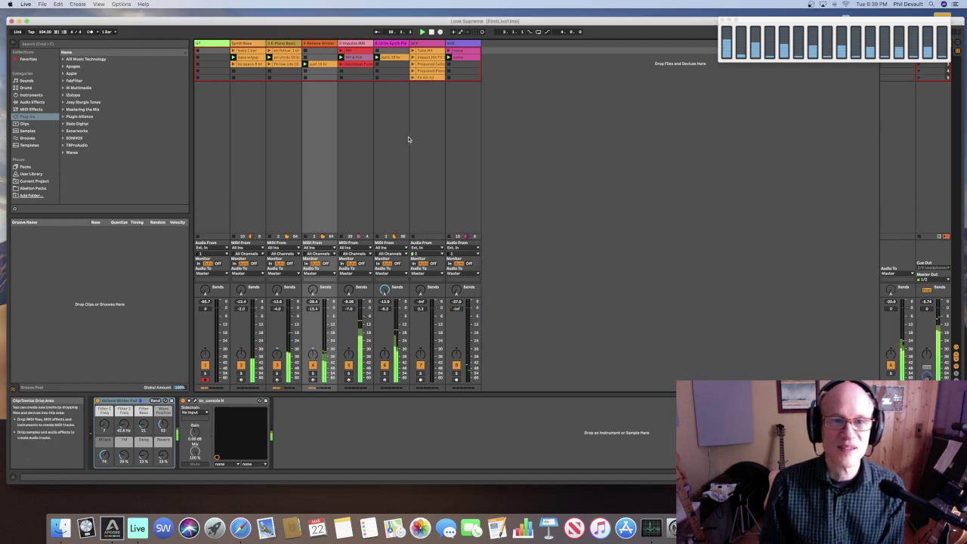
pyautogui.click(342, 65)
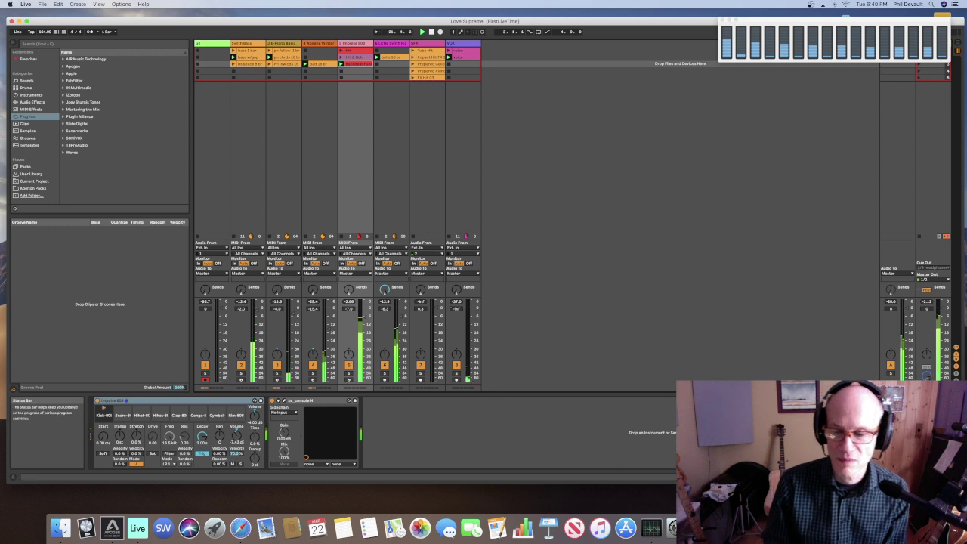
pyautogui.click(654, 529)
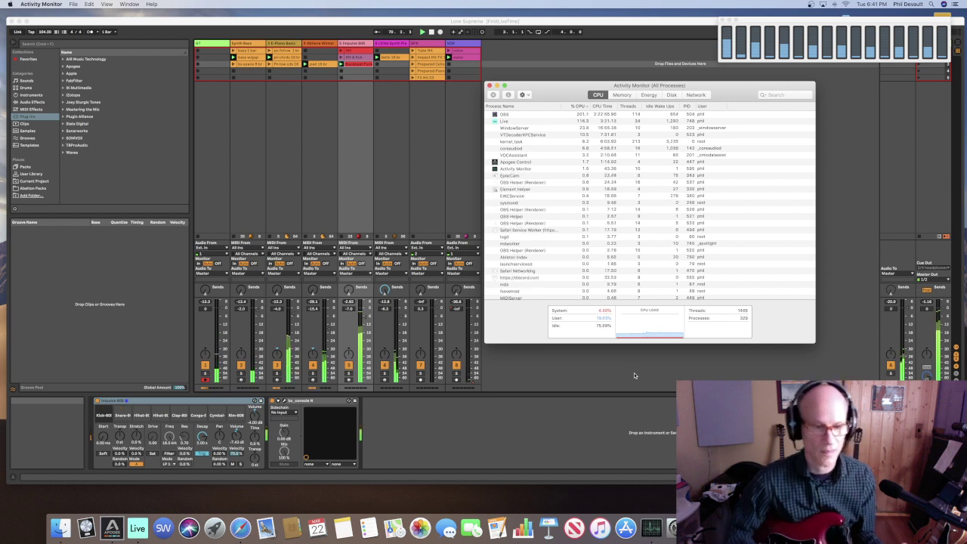
pyautogui.click(632, 372)
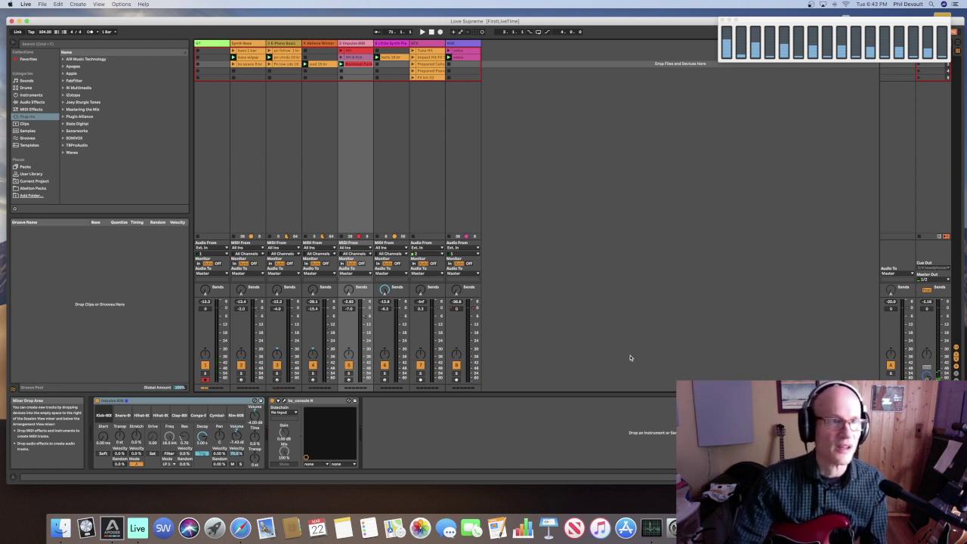
# Set Live's audio buffer size to 64 samples and close the preferences
pyautogui.click(26, 4)
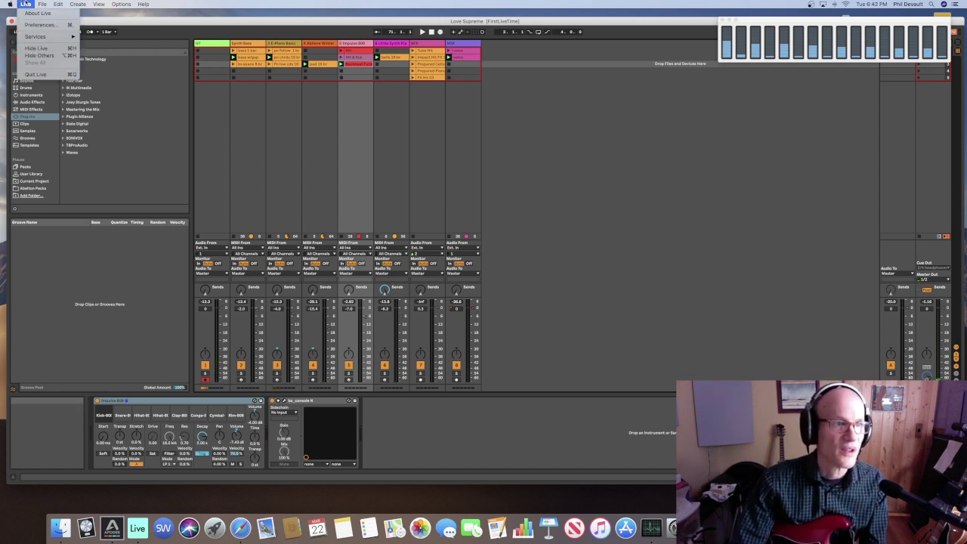
pyautogui.click(39, 24)
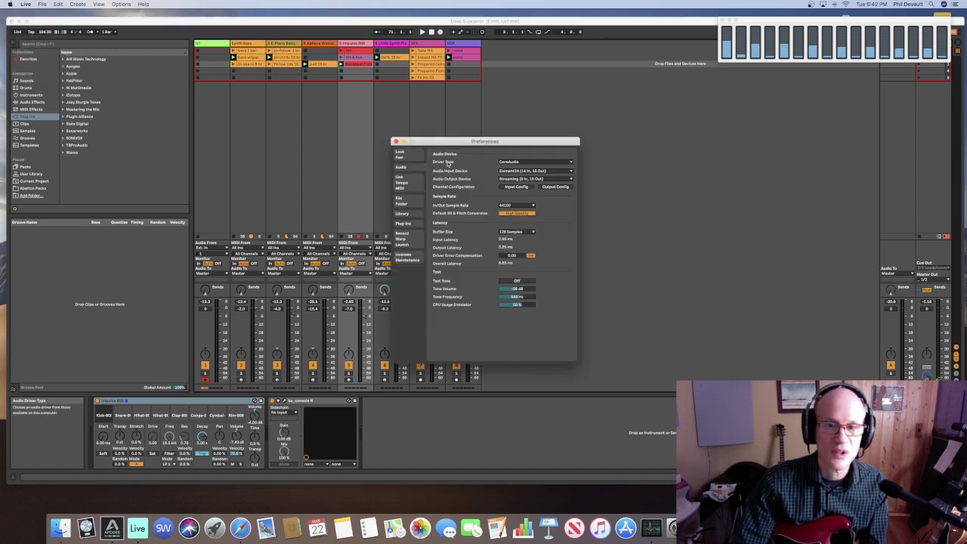
pyautogui.click(534, 232)
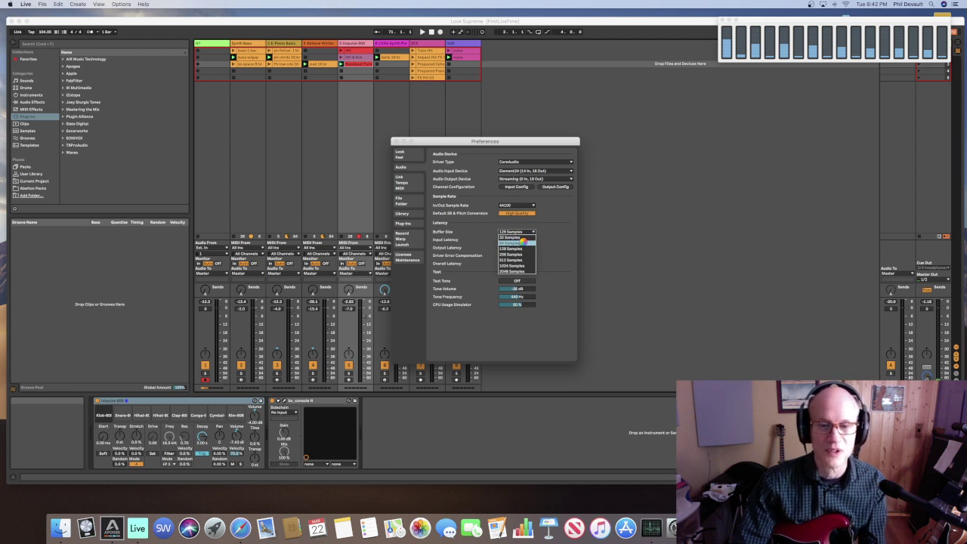
pyautogui.click(523, 243)
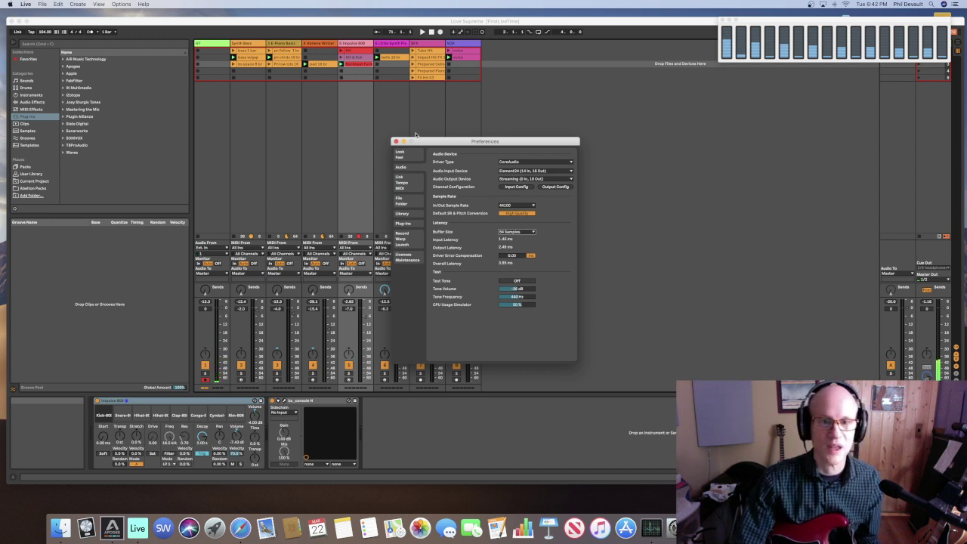
pyautogui.click(395, 141)
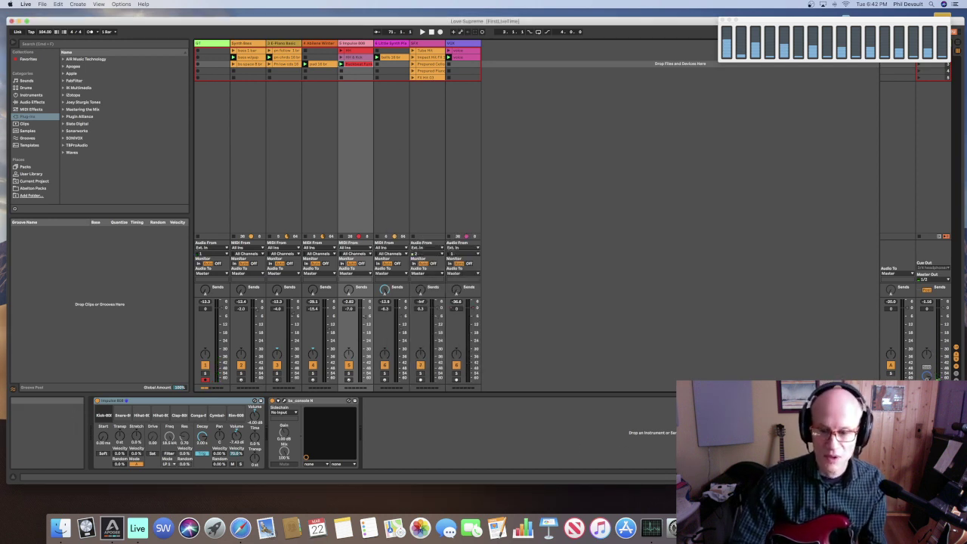
# Compare Live's CPU use in Activity Monitor with the set stopped and playing, and return to Live with playback stopped
pyautogui.click(651, 527)
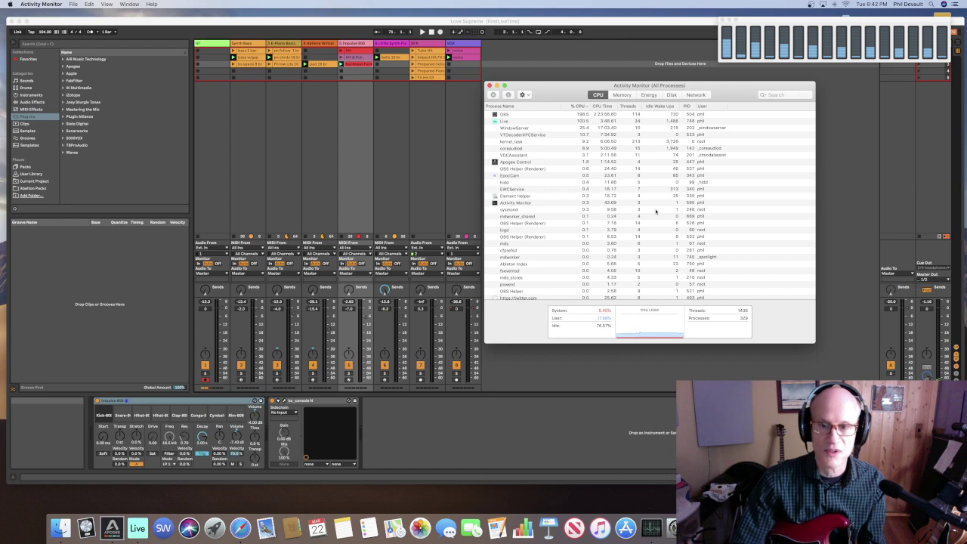
pyautogui.moveTo(613, 81); pyautogui.dragTo(384, 90)
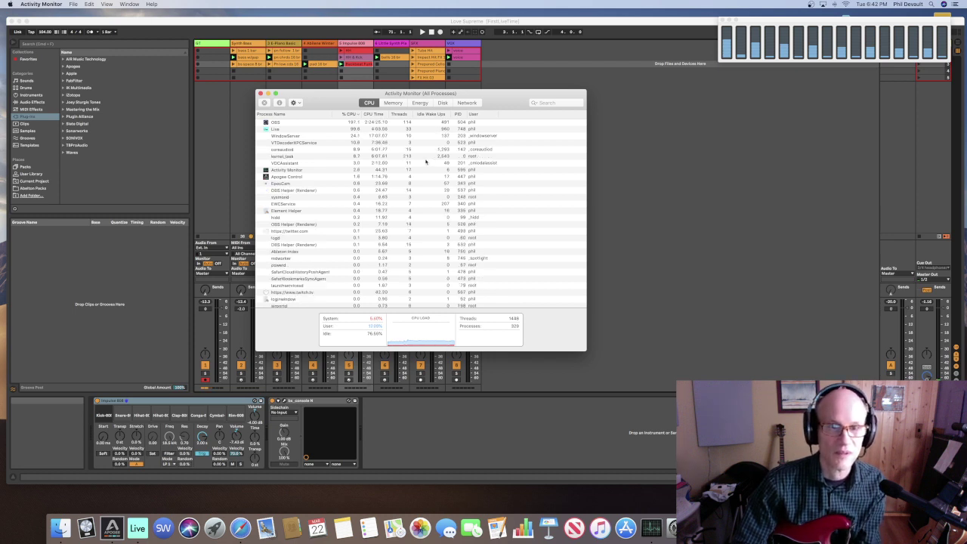
pyautogui.click(665, 192)
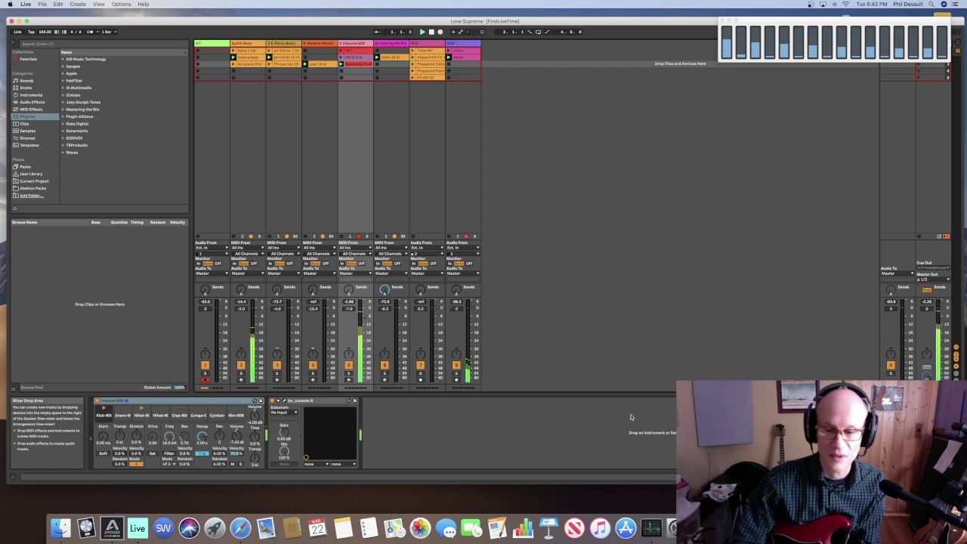
pyautogui.click(652, 528)
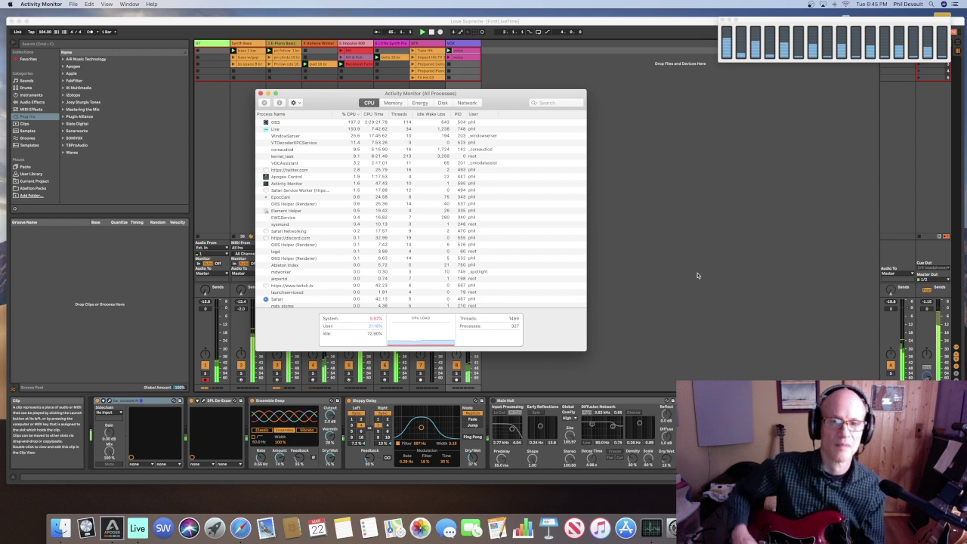
pyautogui.press('super+Tab')
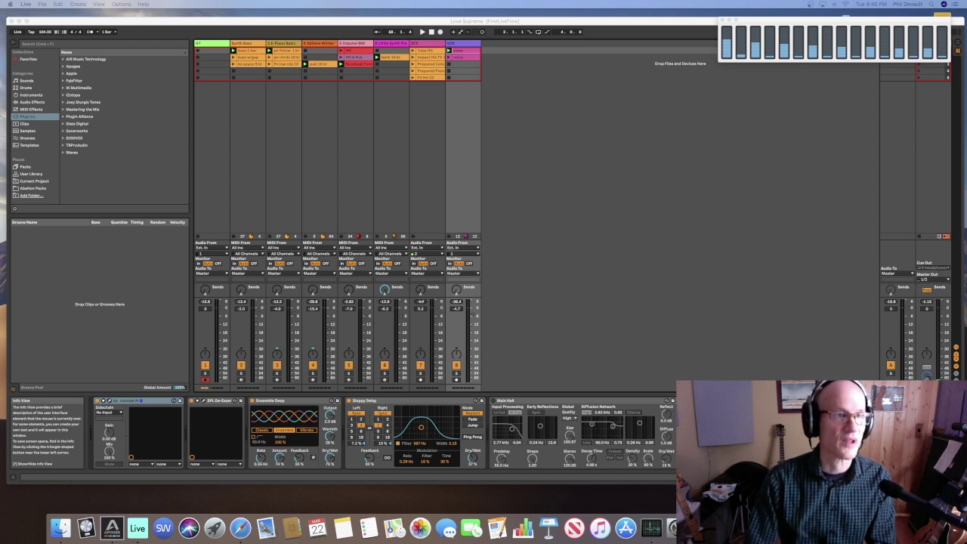
# Review the device, sample rate and buffer size in Live's audio preferences and close them
pyautogui.click(118, 23)
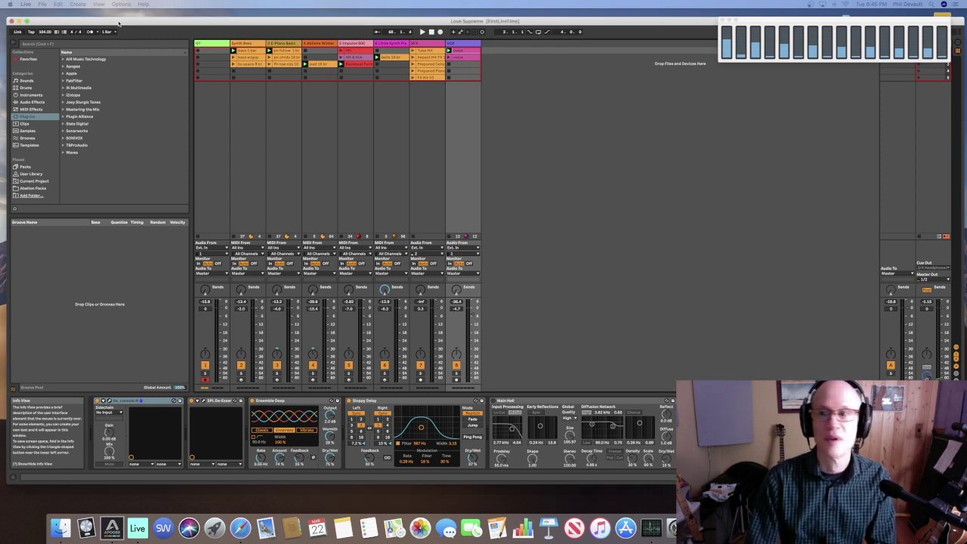
pyautogui.click(42, 4)
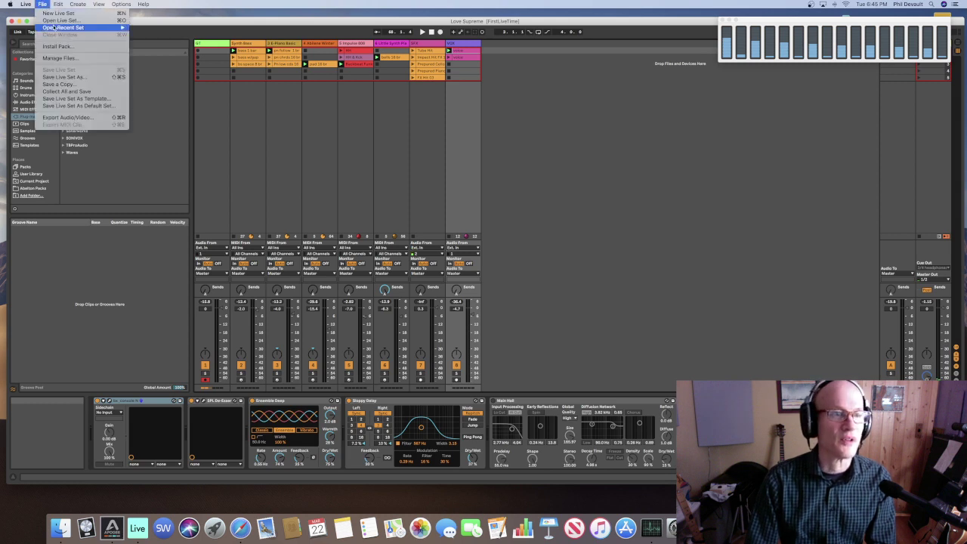
pyautogui.moveTo(26, 4)
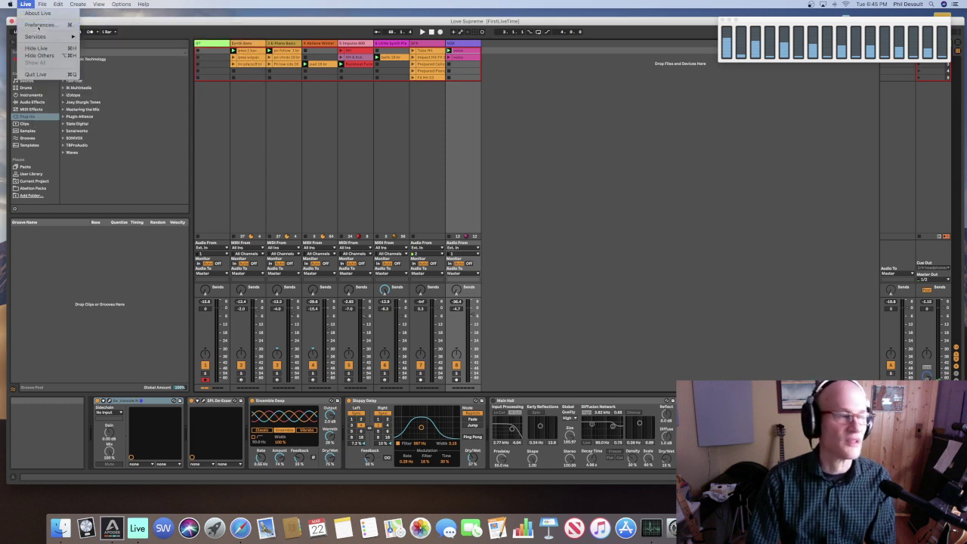
pyautogui.click(39, 24)
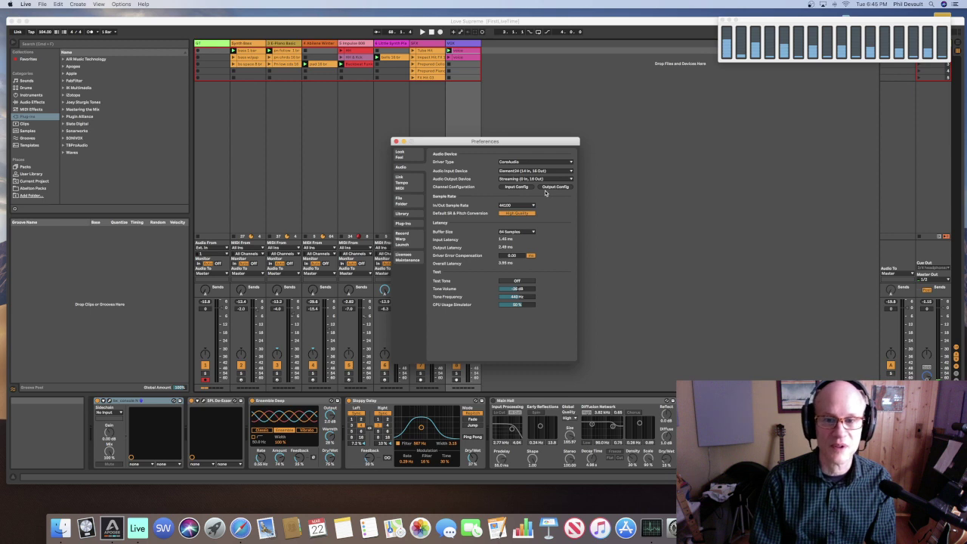
pyautogui.click(395, 142)
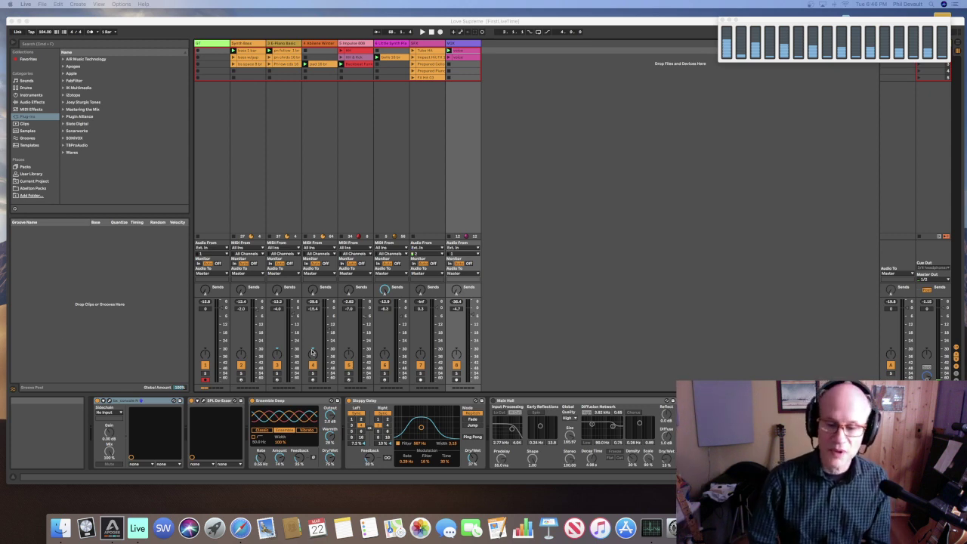
# Check the CPU use in Activity Monitor with Live stopped, close its process list and CPU history windows, and quit it
pyautogui.click(652, 527)
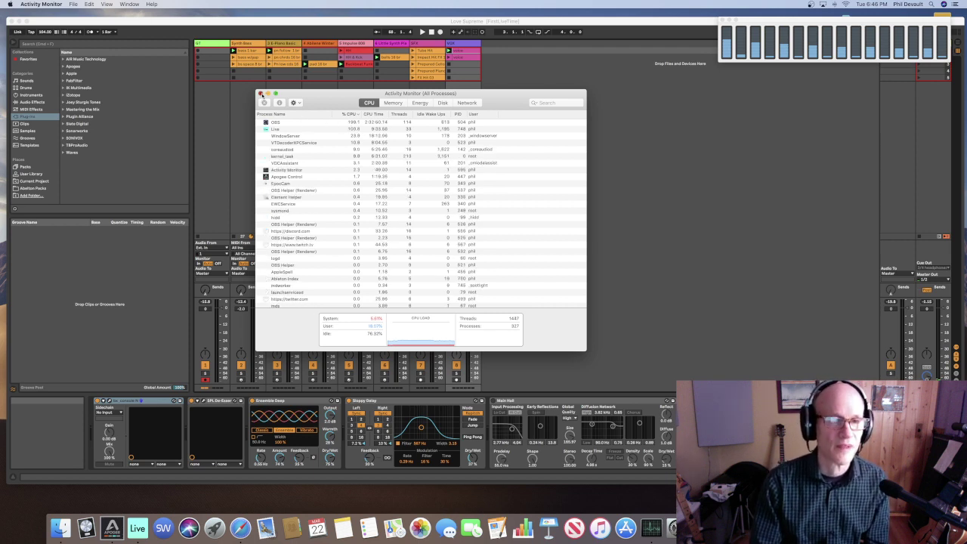
pyautogui.click(262, 93)
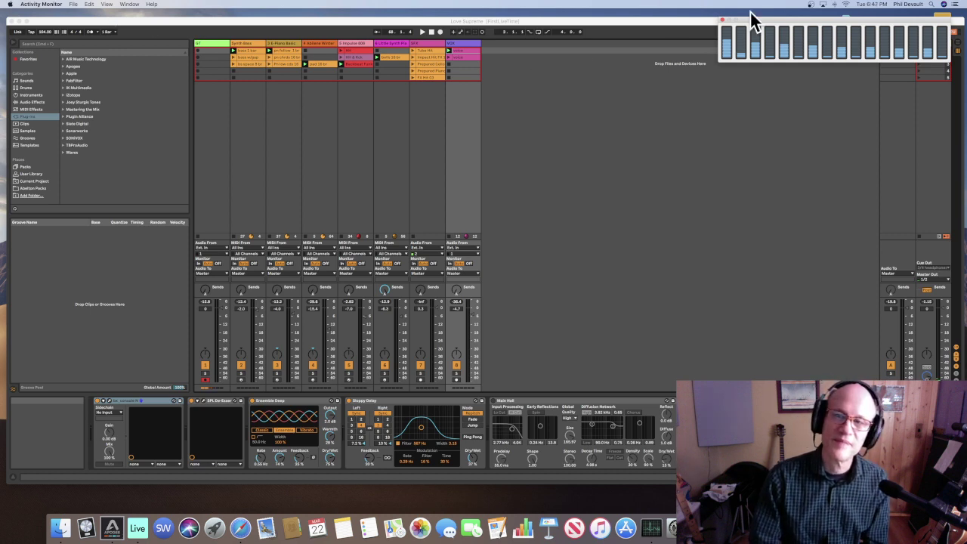
pyautogui.click(722, 21)
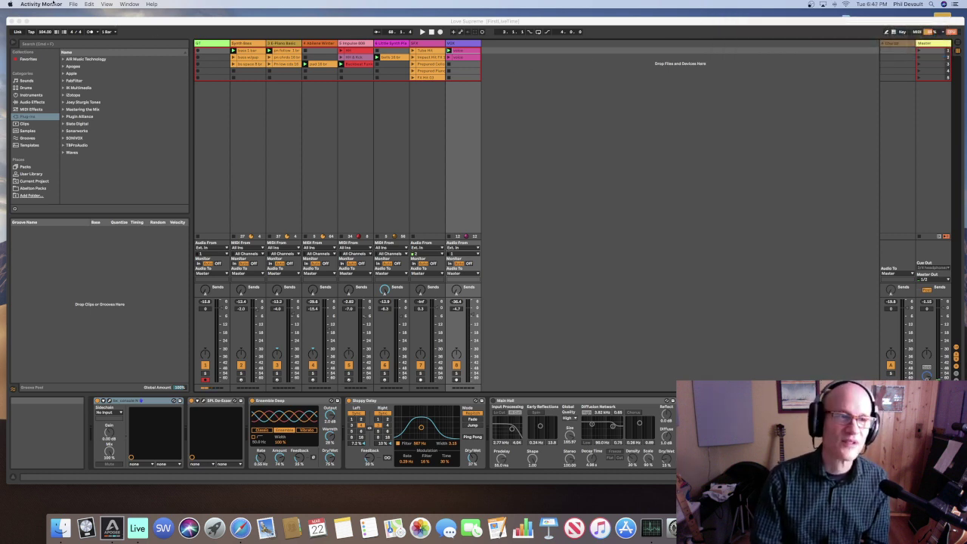
pyautogui.click(41, 4)
pyautogui.click(47, 64)
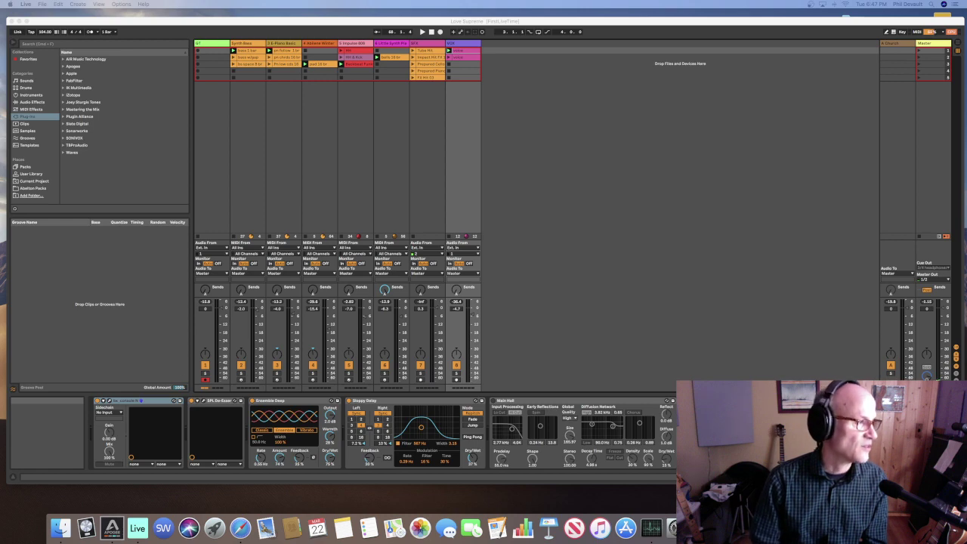
# Bring the reopened Activity Monitor process list in front of the Live set, and quit both Activity Monitor and Live
pyautogui.moveTo(0, 202); pyautogui.dragTo(360, 134)
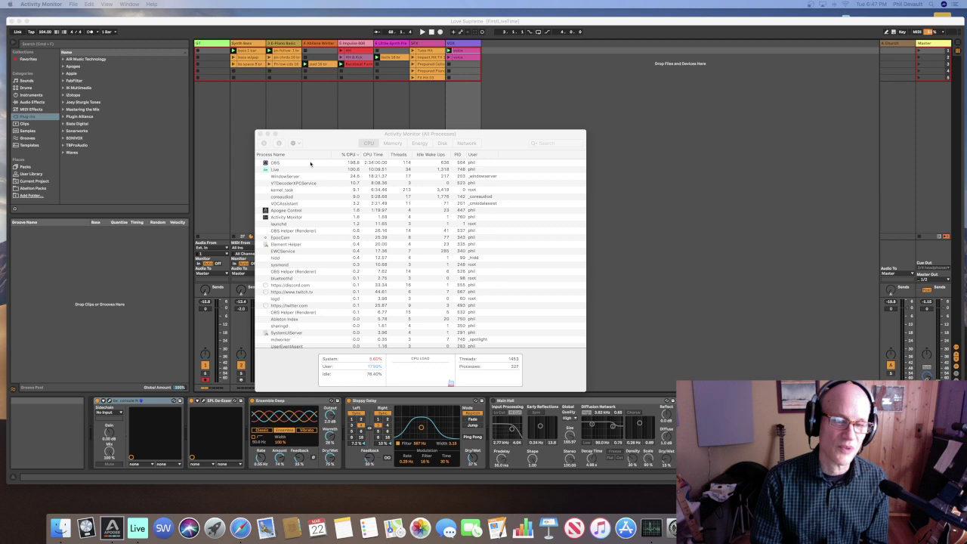
pyautogui.click(293, 143)
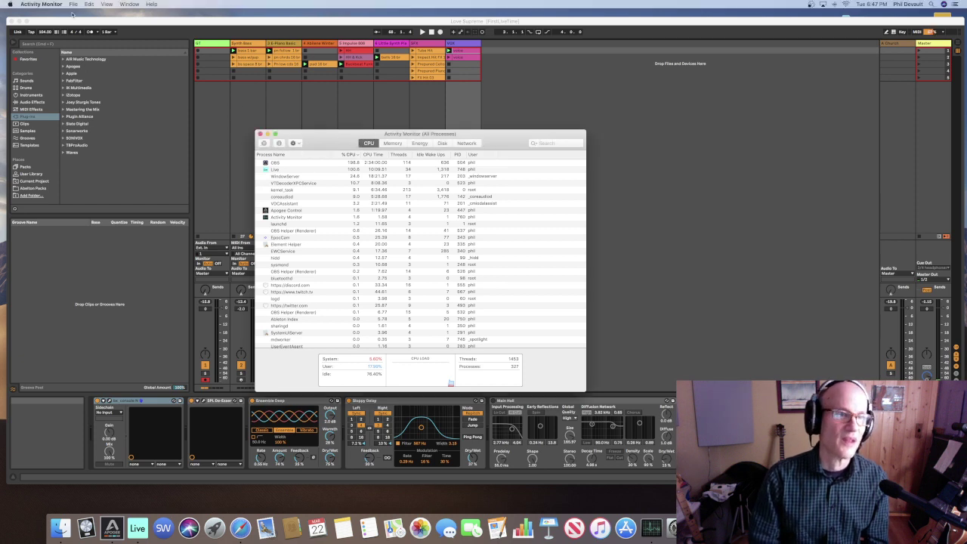
pyautogui.click(42, 4)
pyautogui.click(46, 64)
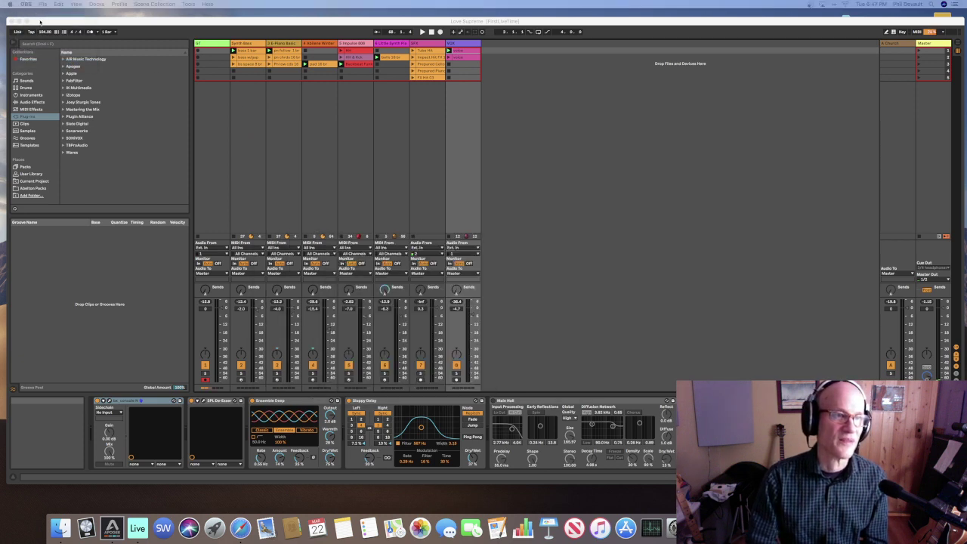
pyautogui.click(26, 4)
pyautogui.click(41, 75)
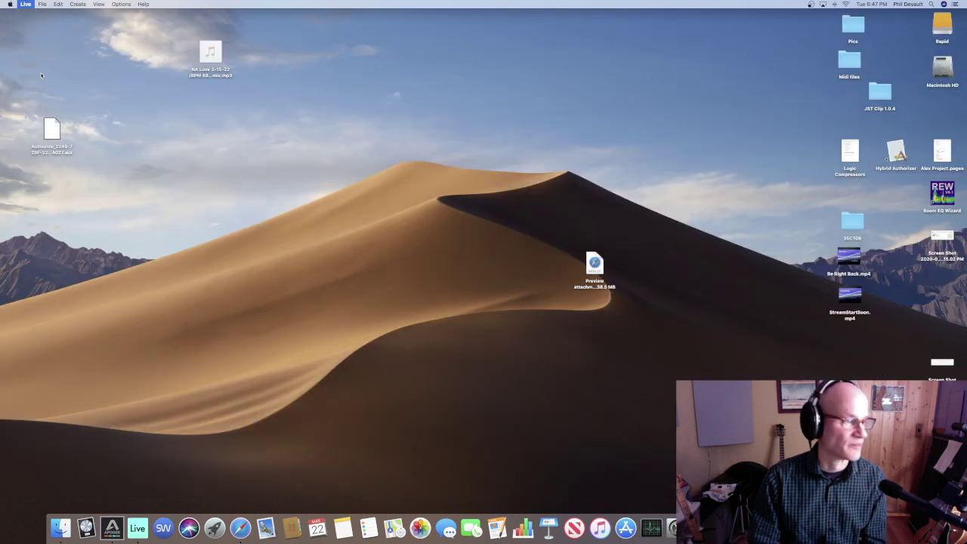